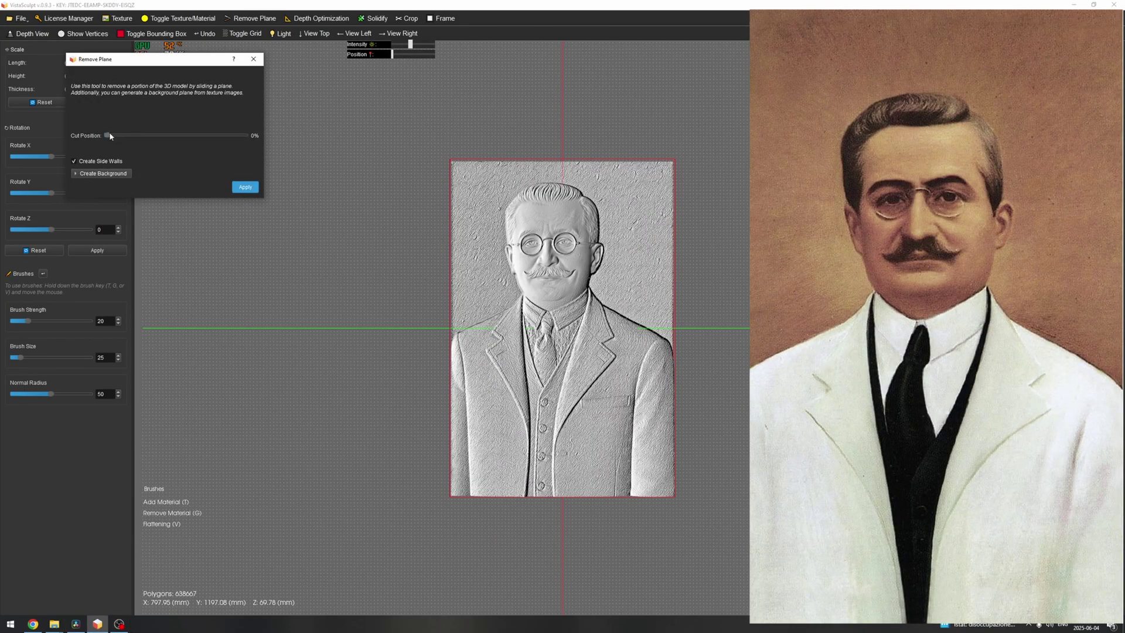
- Advance the cut position of the Remove Plane tool on the portrait relief
{"action": "left_click_drag", "start_coordinate": [109, 135], "coordinate": [146, 135]}
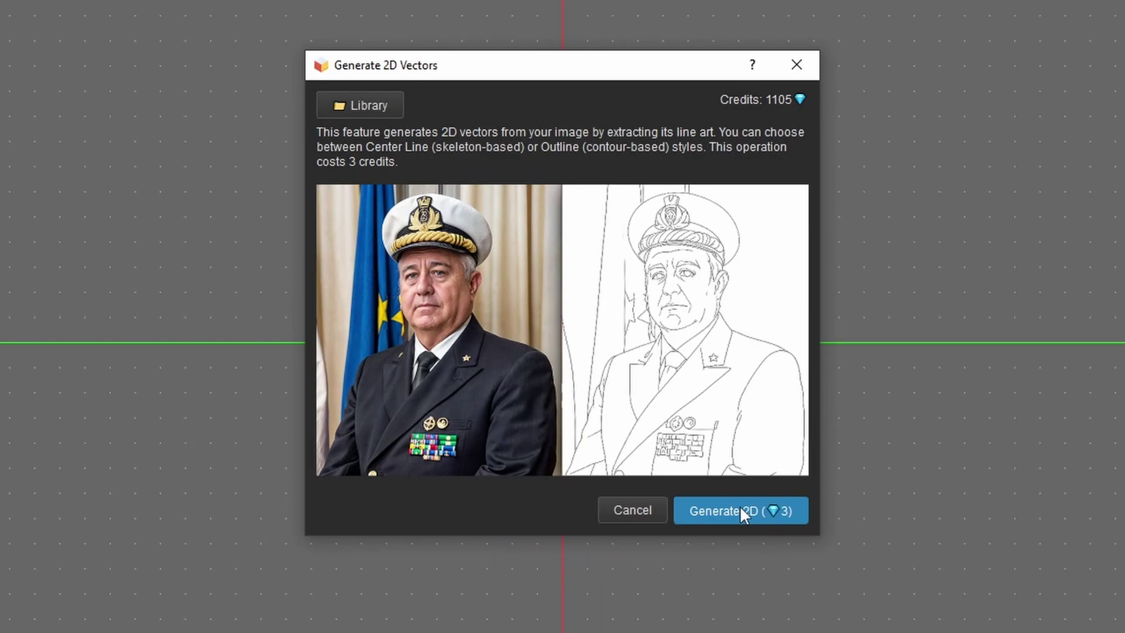
- Generate 2D vectors from the photo of the uniformed officer
{"action": "left_click", "coordinate": [740, 507]}
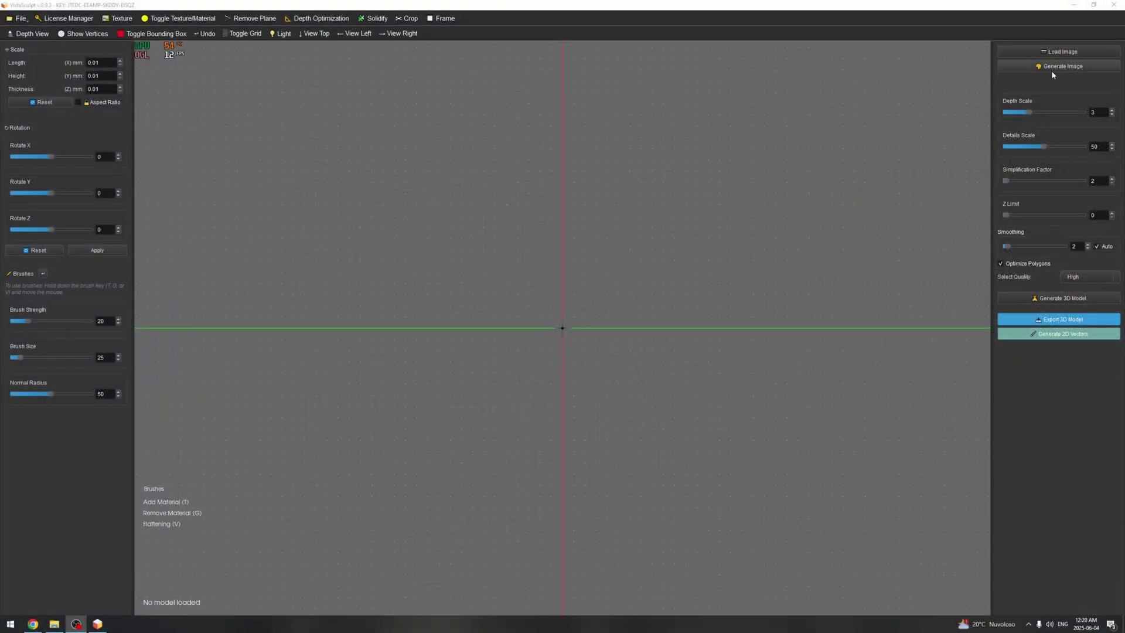
- Browse the previously generated images in the Generate Image window and close it without applying one
{"action": "left_click", "coordinate": [1055, 66]}
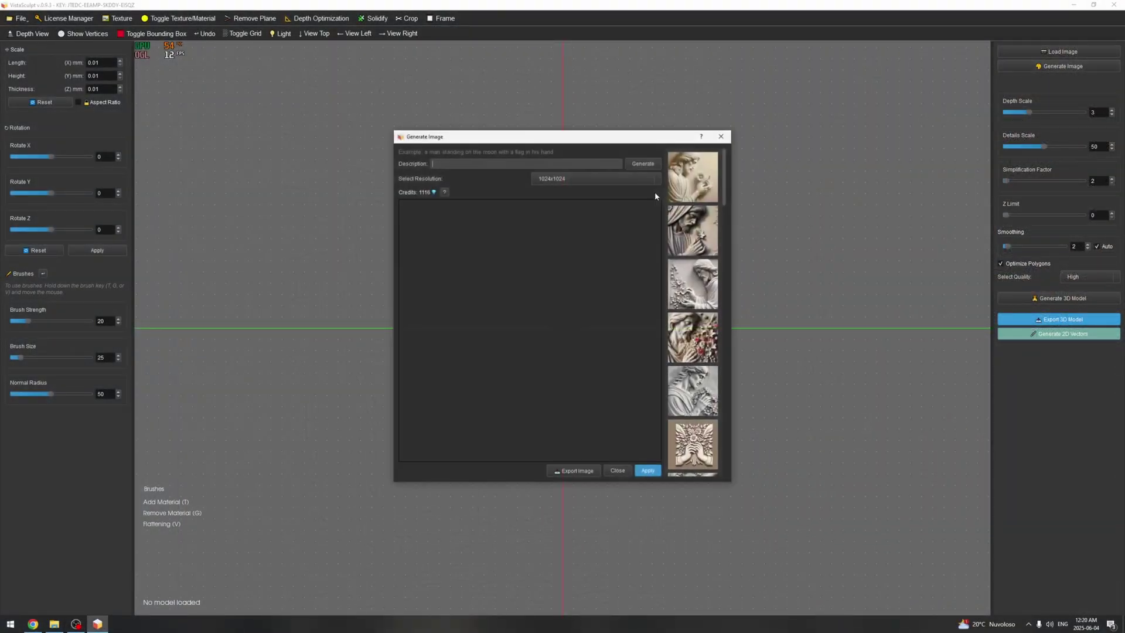
{"action": "left_click_drag", "start_coordinate": [726, 170], "coordinate": [726, 301]}
{"action": "left_click", "coordinate": [697, 292]}
{"action": "left_click", "coordinate": [710, 334]}
{"action": "left_click", "coordinate": [700, 383]}
{"action": "left_click", "coordinate": [687, 358]}
{"action": "left_click", "coordinate": [692, 311]}
{"action": "left_click_drag", "start_coordinate": [726, 316], "coordinate": [733, 244]}
{"action": "left_click", "coordinate": [710, 363]}
{"action": "left_click", "coordinate": [697, 308]}
{"action": "left_click", "coordinate": [707, 369]}
{"action": "left_click", "coordinate": [706, 425]}
{"action": "left_click", "coordinate": [722, 136]}
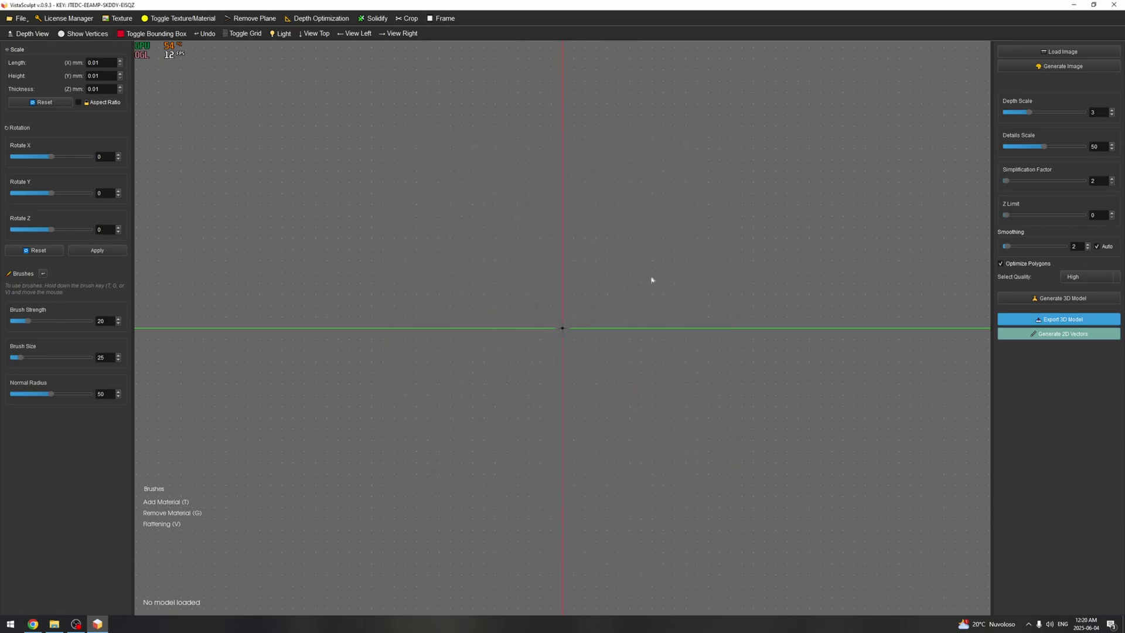
- Load the lakeside cabin drawing 0b6c2b17ad87f1fa415f1f5f7a043f47.jpg from the Downloads folder
{"action": "left_click", "coordinate": [1055, 52]}
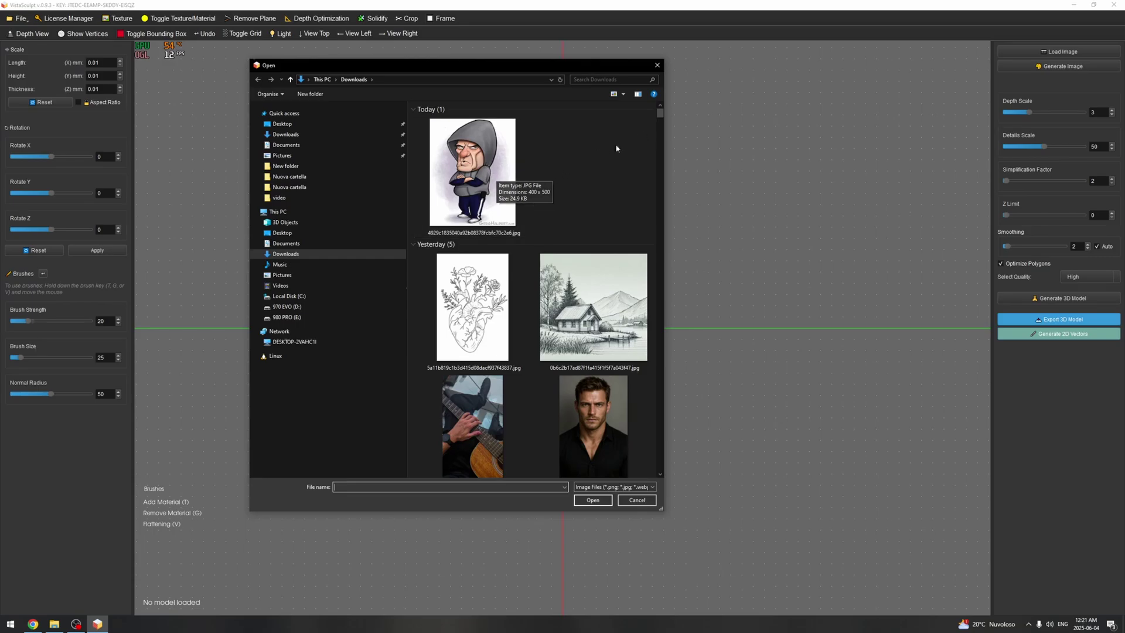
{"action": "scroll", "coordinate": [573, 196], "scroll_direction": "down", "scroll_amount": 3}
{"action": "scroll", "coordinate": [573, 196], "scroll_direction": "up", "scroll_amount": 3}
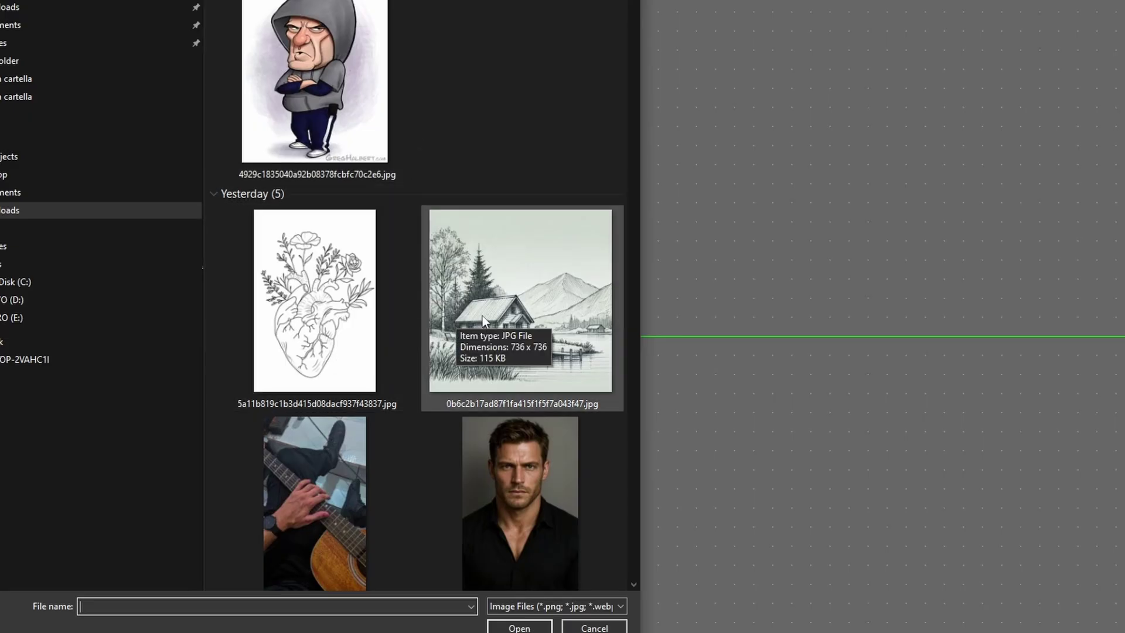
{"action": "left_click", "coordinate": [507, 303]}
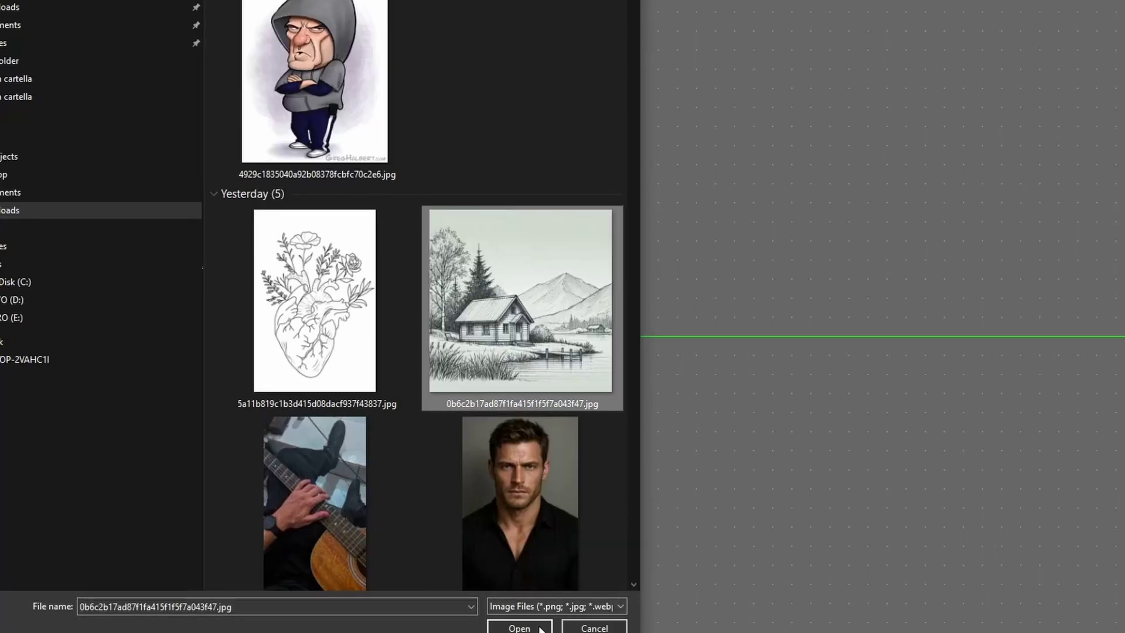
{"action": "key", "text": "Return"}
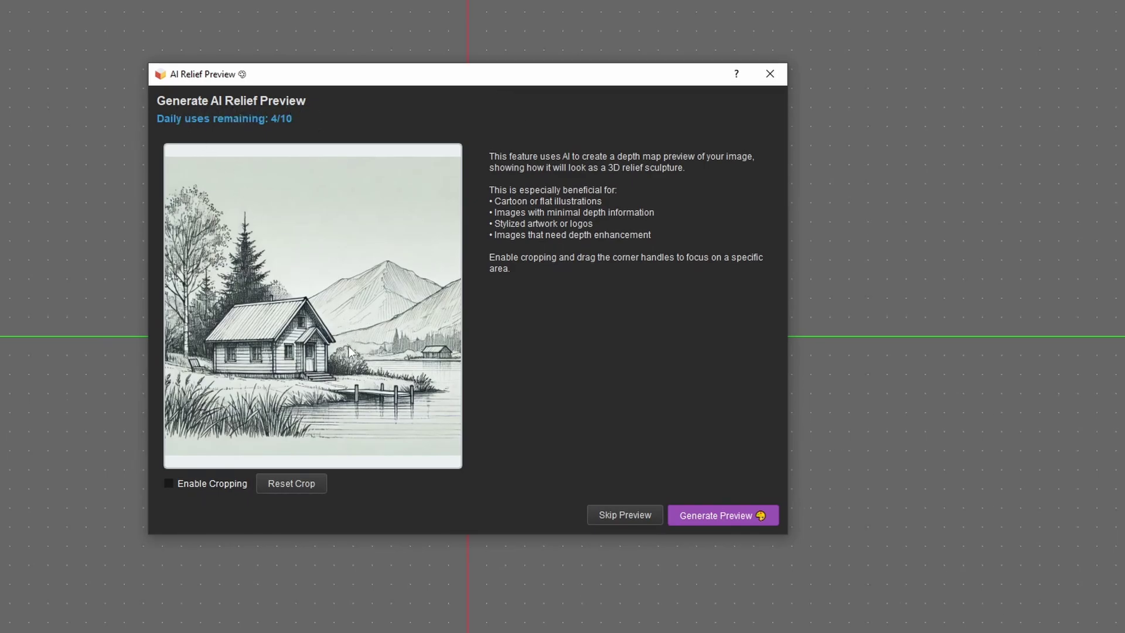
- Generate an AI relief preview of the full cabin drawing and use the AI version as the source image
{"action": "left_click_drag", "start_coordinate": [394, 80], "coordinate": [435, 82]}
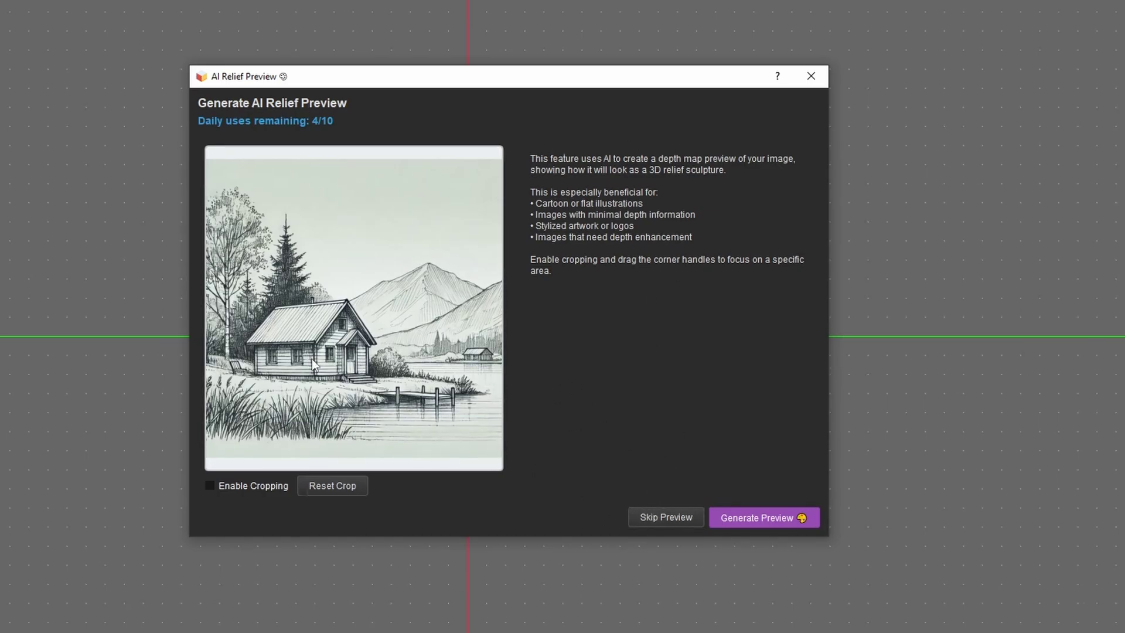
{"action": "left_click", "coordinate": [762, 521]}
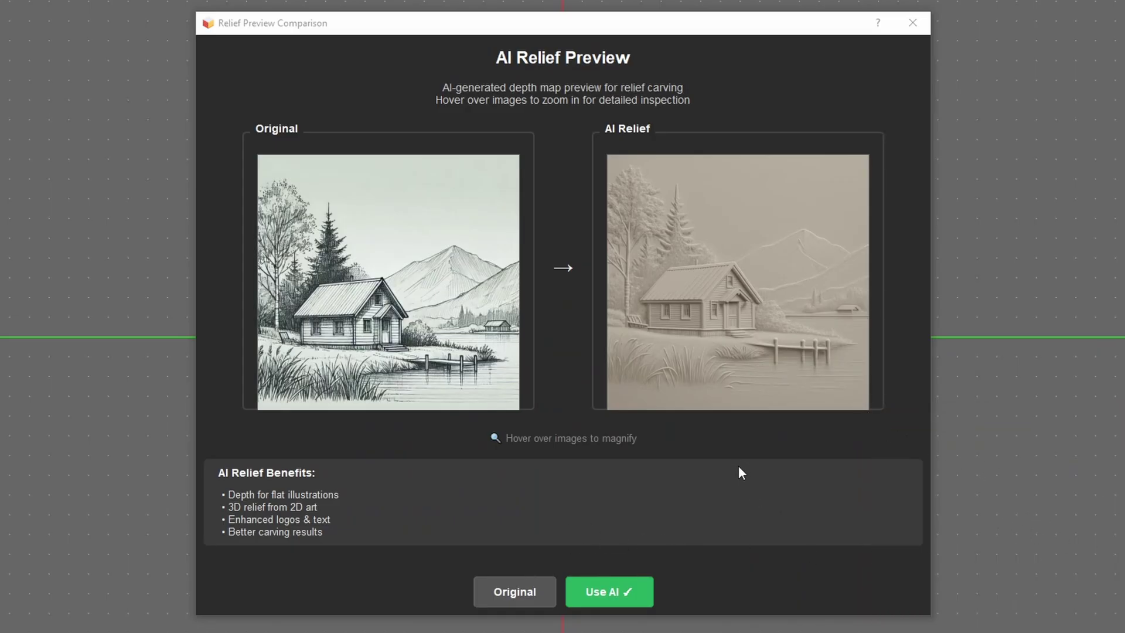
{"action": "mouse_move", "coordinate": [719, 304]}
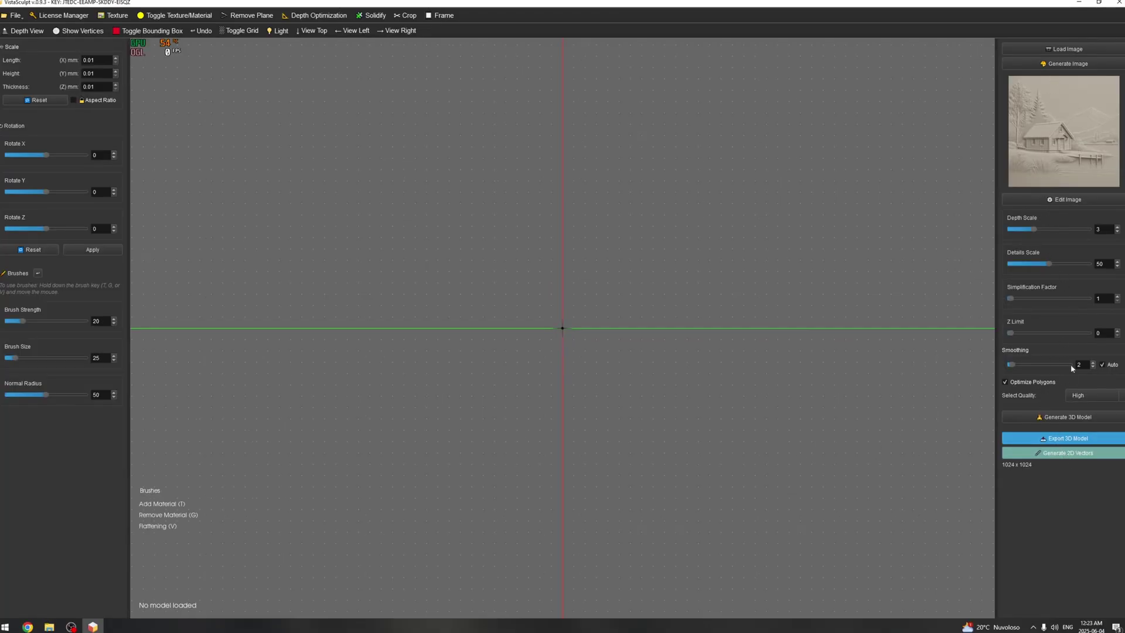
- Enhance the cabin relief image in the image editor and close the editor
{"action": "left_click", "coordinate": [1067, 199]}
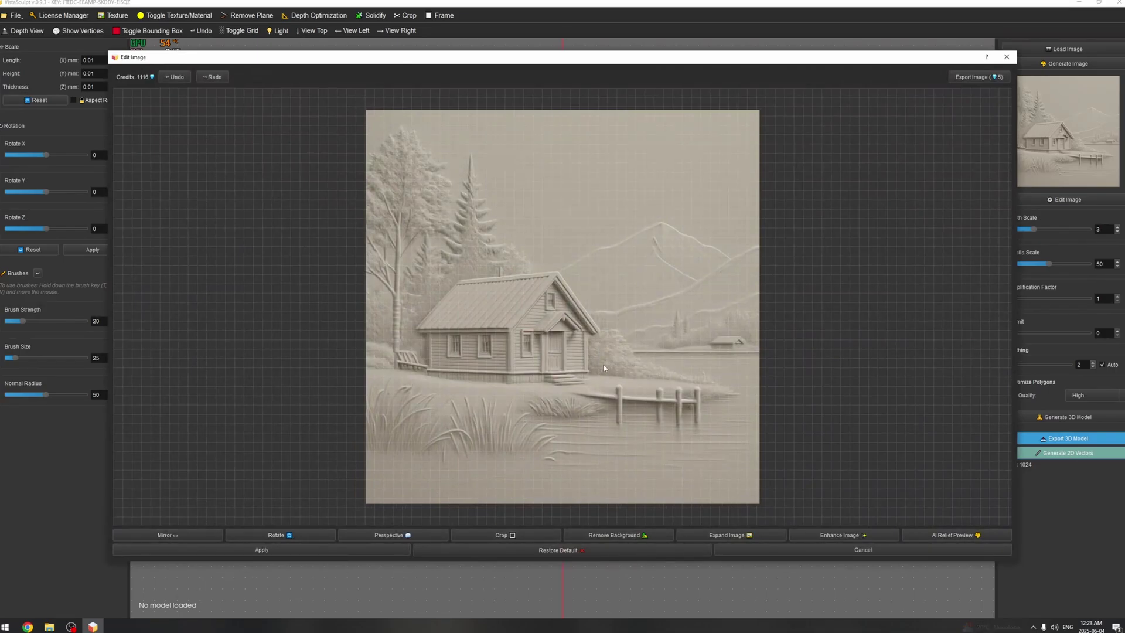
{"action": "left_click", "coordinate": [839, 536]}
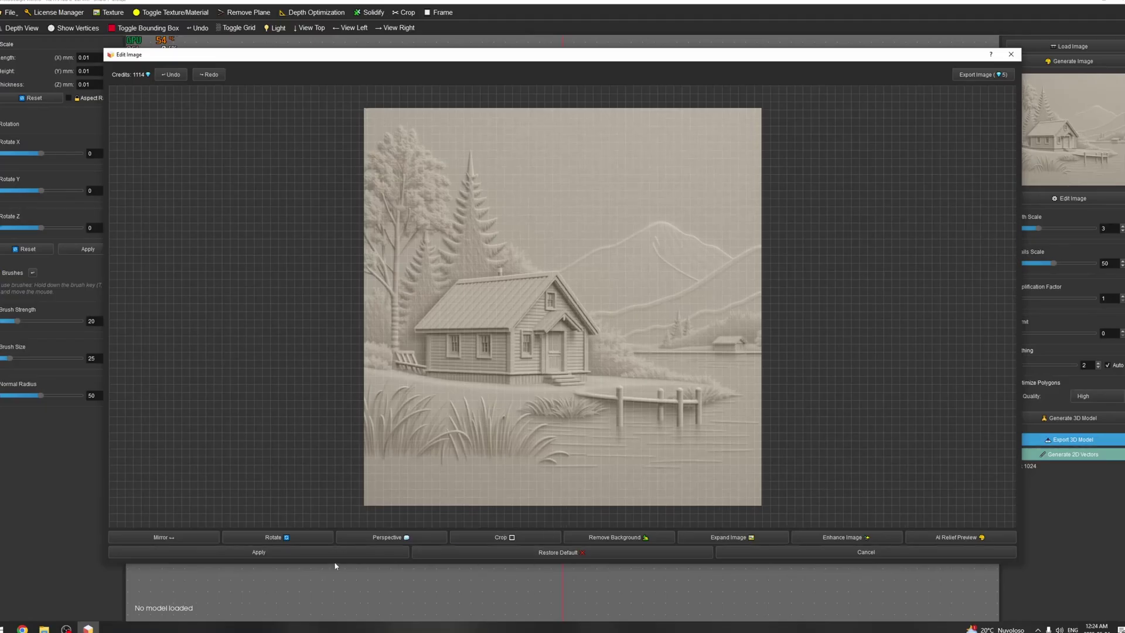
{"action": "left_click", "coordinate": [829, 552]}
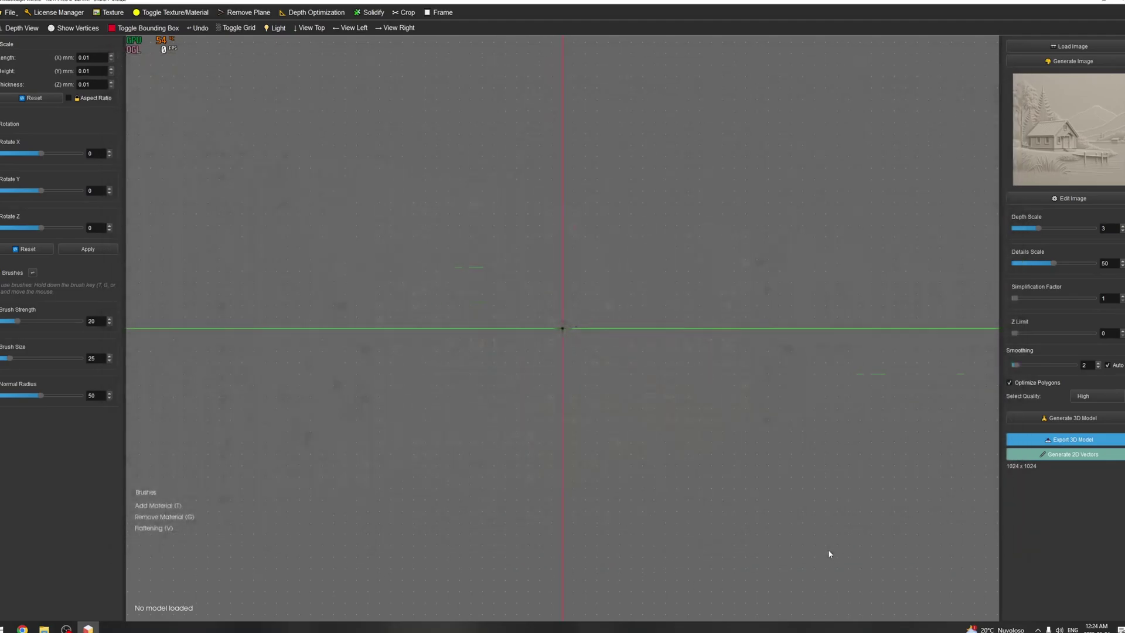
- Crop the lower edge of the relief image to leave 1024 x 914 pixels and apply the crop
{"action": "left_click", "coordinate": [1062, 199]}
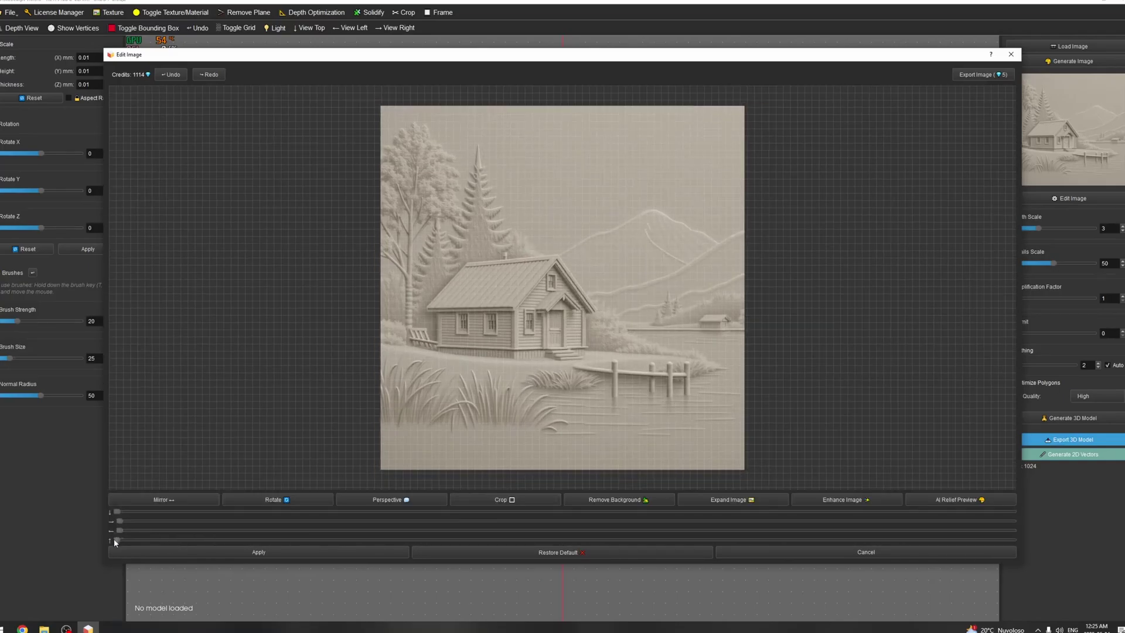
{"action": "left_click_drag", "start_coordinate": [117, 539], "coordinate": [214, 535]}
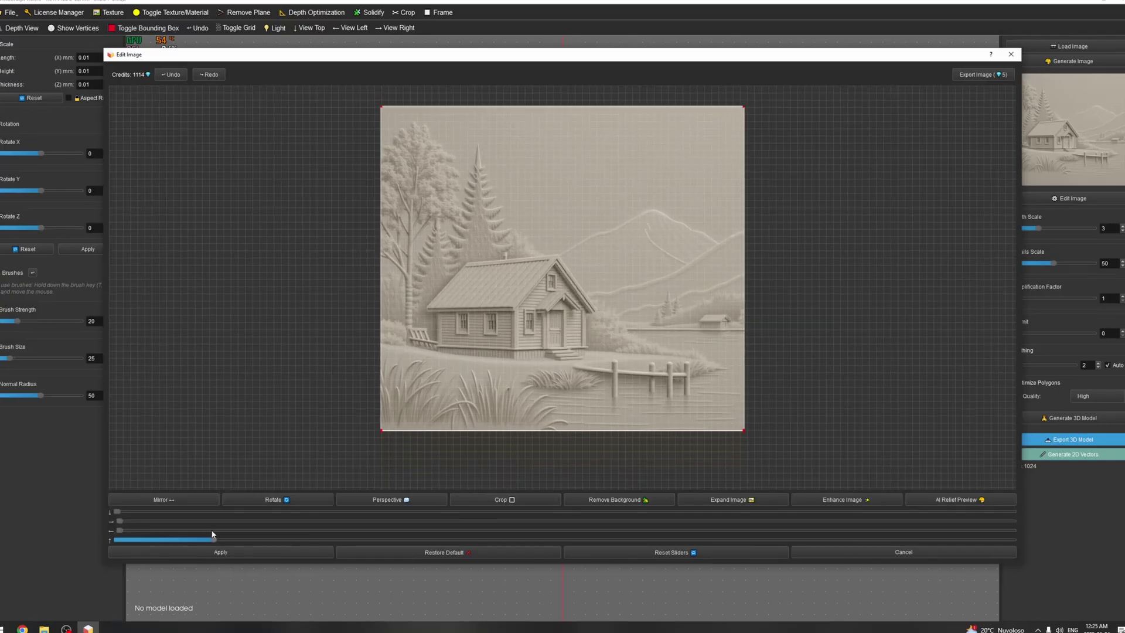
{"action": "left_click", "coordinate": [280, 551]}
{"action": "left_click", "coordinate": [1011, 54]}
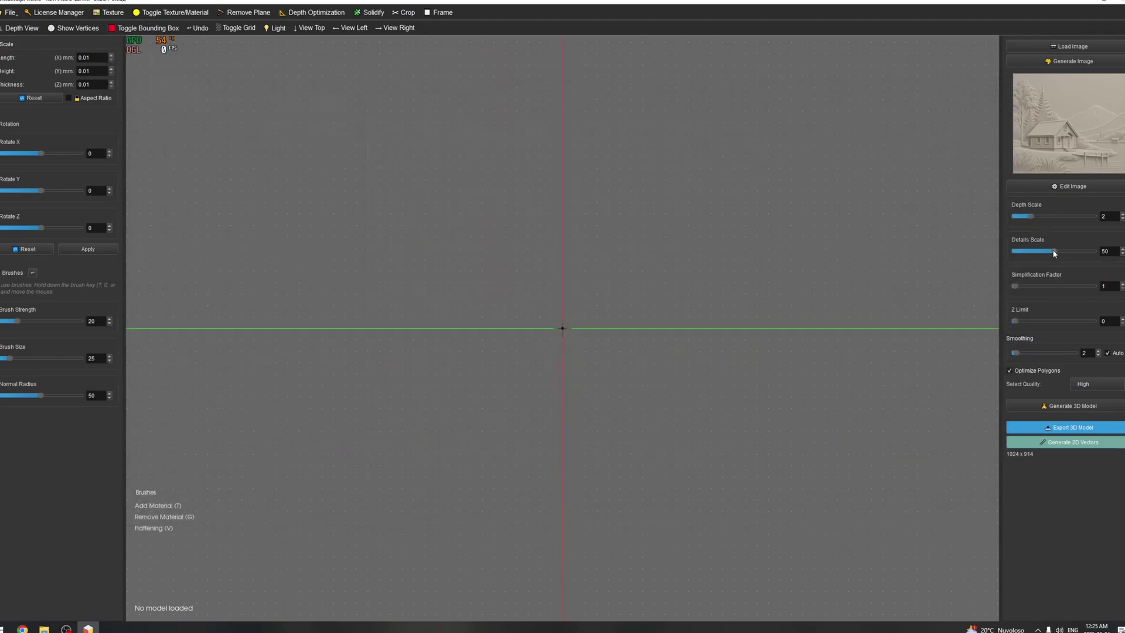
- Set the Details Scale to 100
{"action": "left_click_drag", "start_coordinate": [1054, 252], "coordinate": [1095, 251]}
- Examine the cropped cabin relief image in the image editor
{"action": "left_click", "coordinate": [1070, 186]}
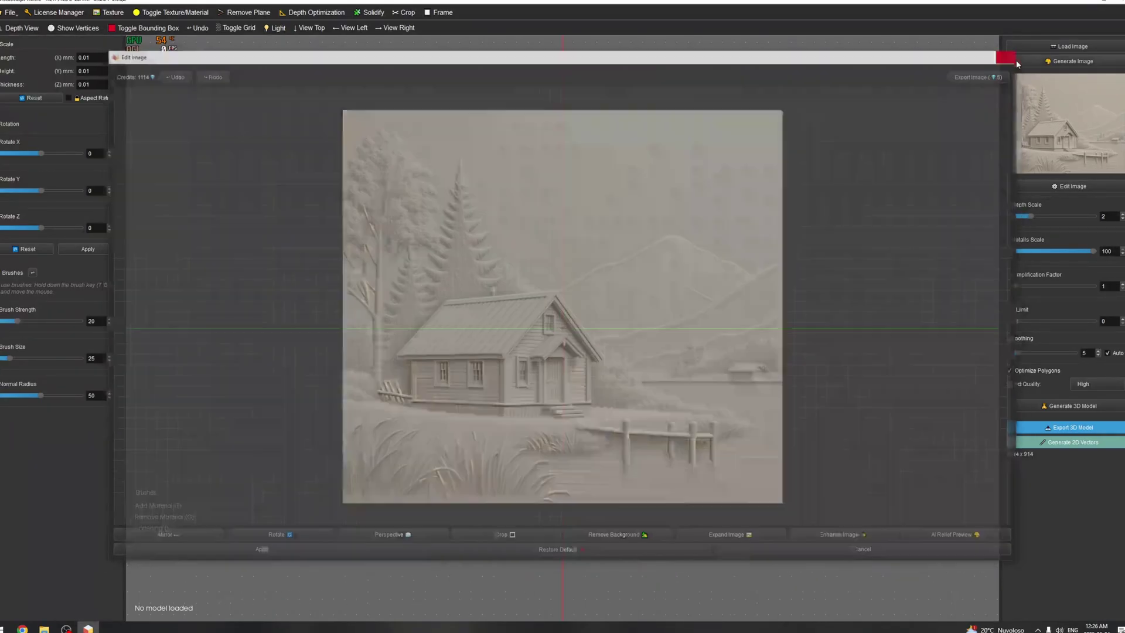
{"action": "left_click", "coordinate": [1012, 54]}
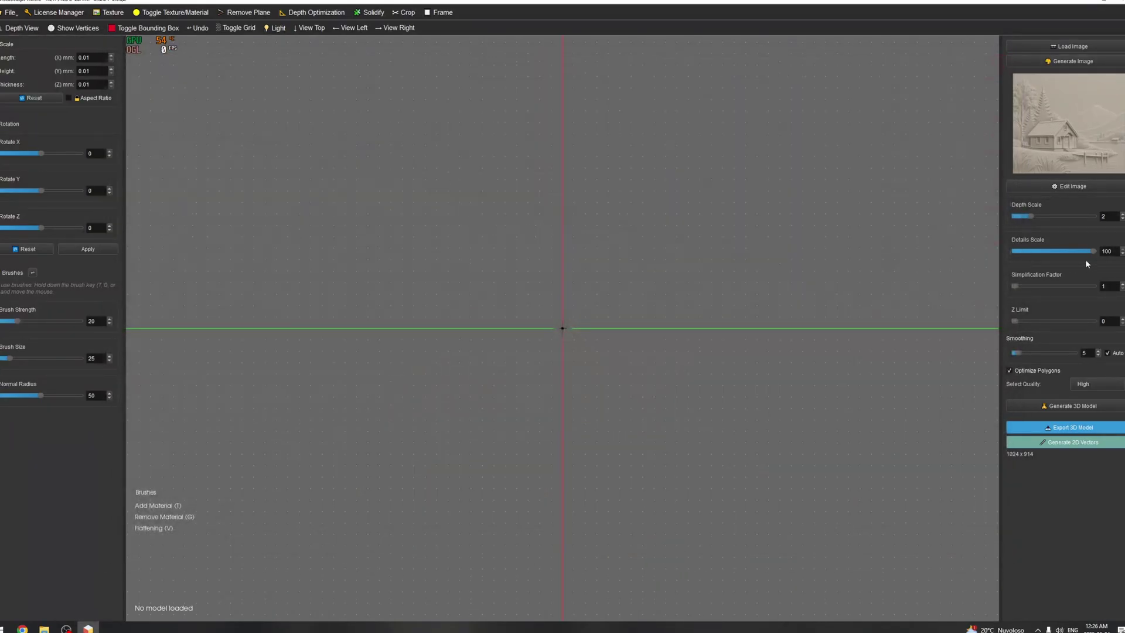
{"action": "left_click", "coordinate": [1068, 186]}
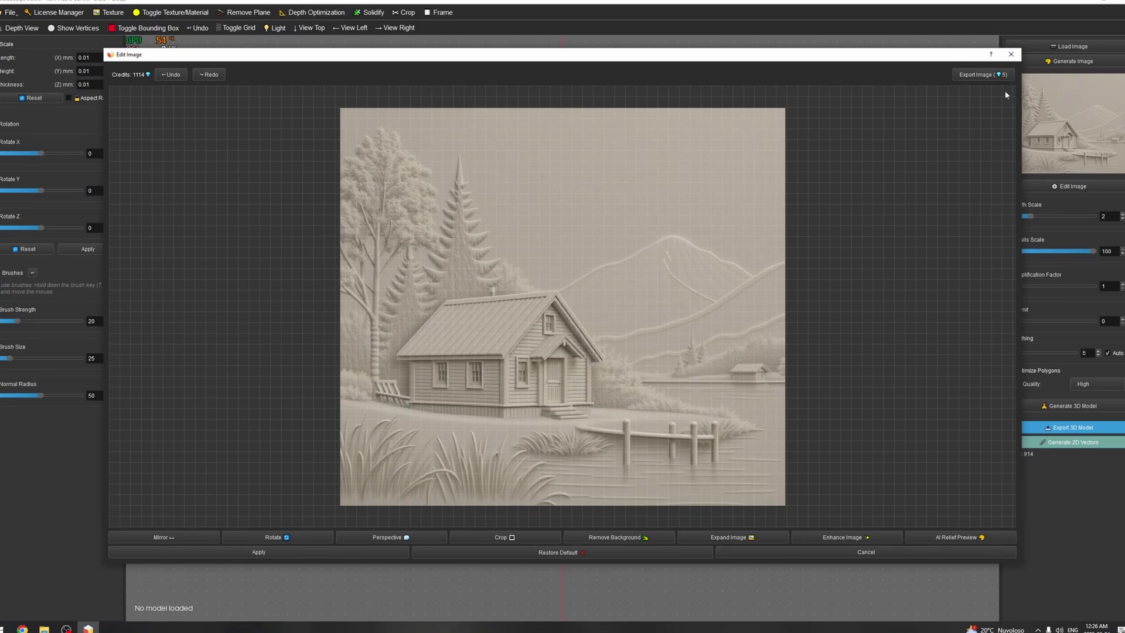
{"action": "left_click", "coordinate": [1011, 53]}
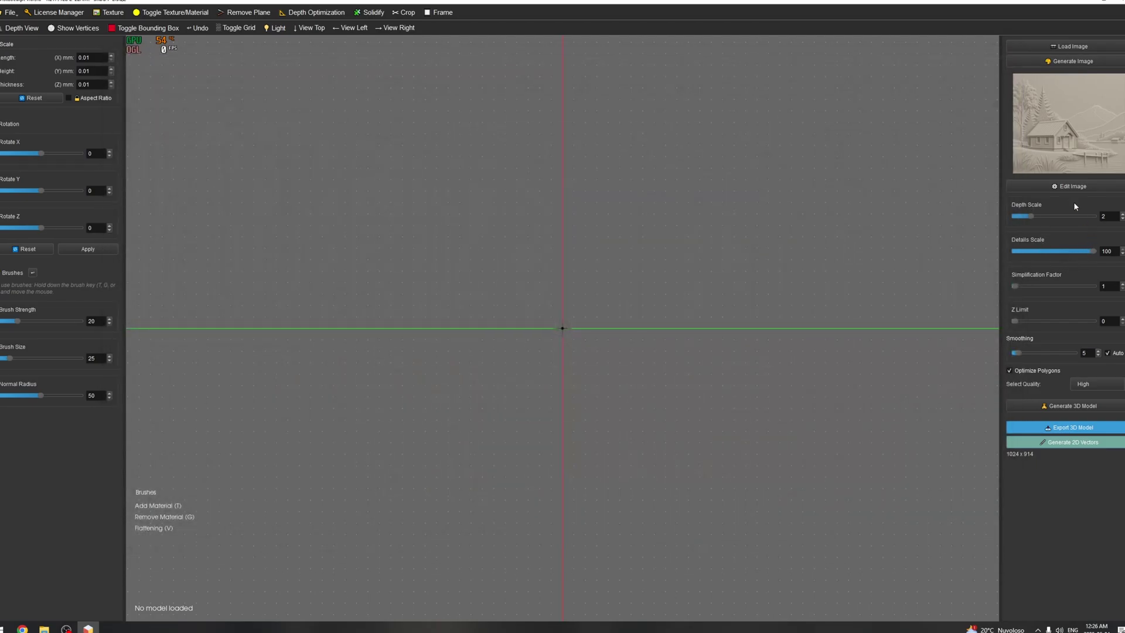
{"action": "left_click", "coordinate": [1072, 186]}
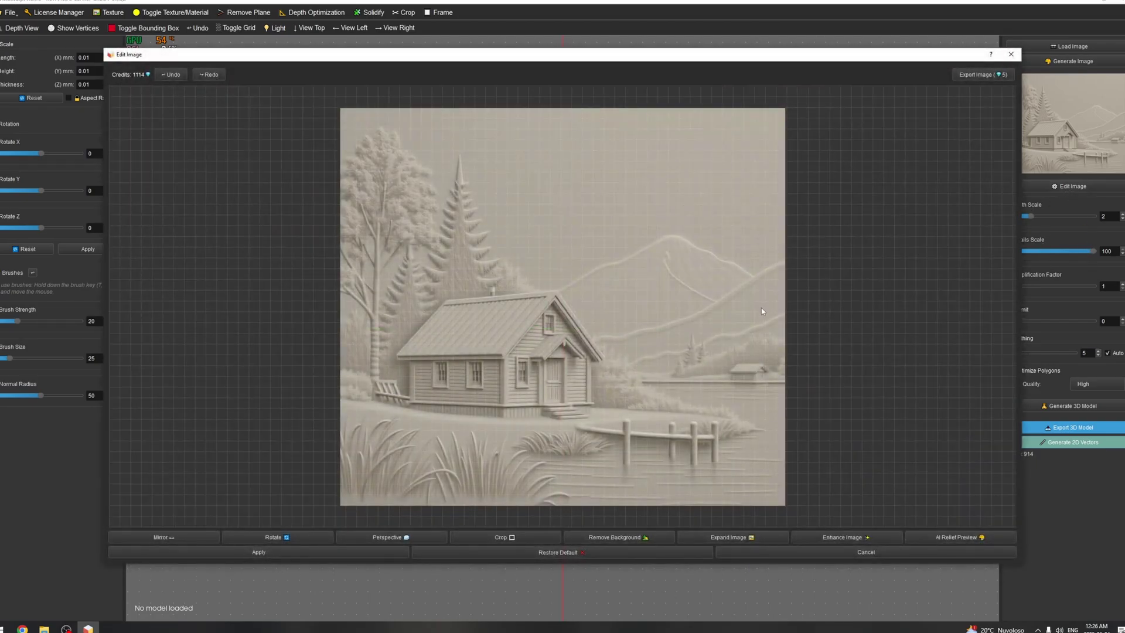
{"action": "left_click", "coordinate": [1011, 54]}
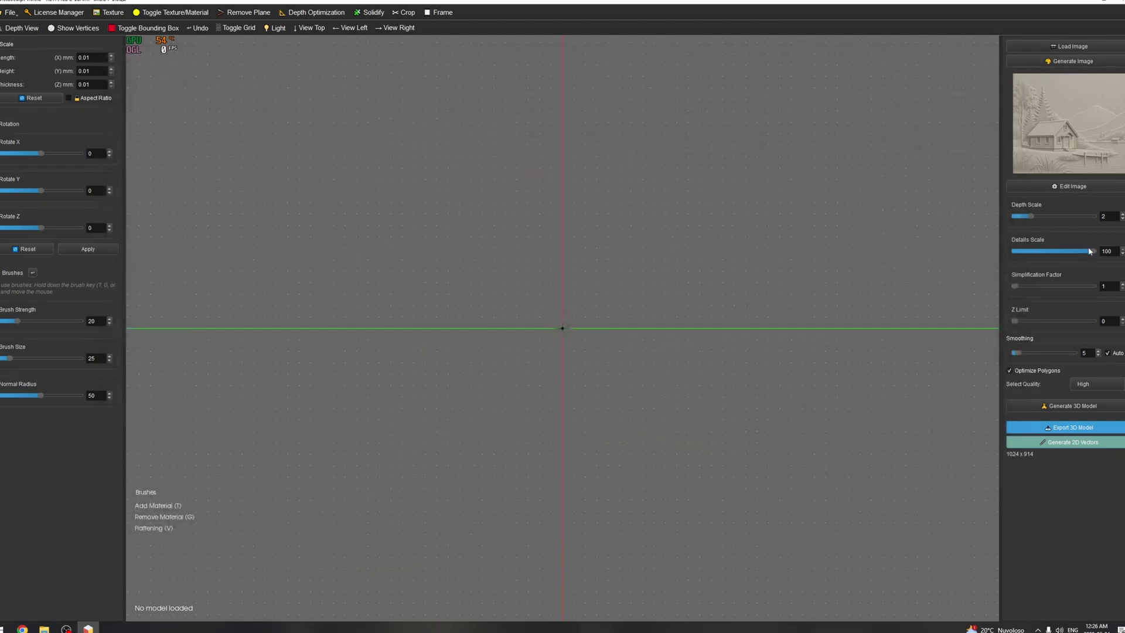
- Readjust the Details Scale to 100 and generate the 3D model from the cabin relief image
{"action": "left_click_drag", "start_coordinate": [1093, 253], "coordinate": [1079, 256]}
{"action": "left_click_drag", "start_coordinate": [1073, 256], "coordinate": [1091, 254]}
{"action": "left_click", "coordinate": [1050, 405]}
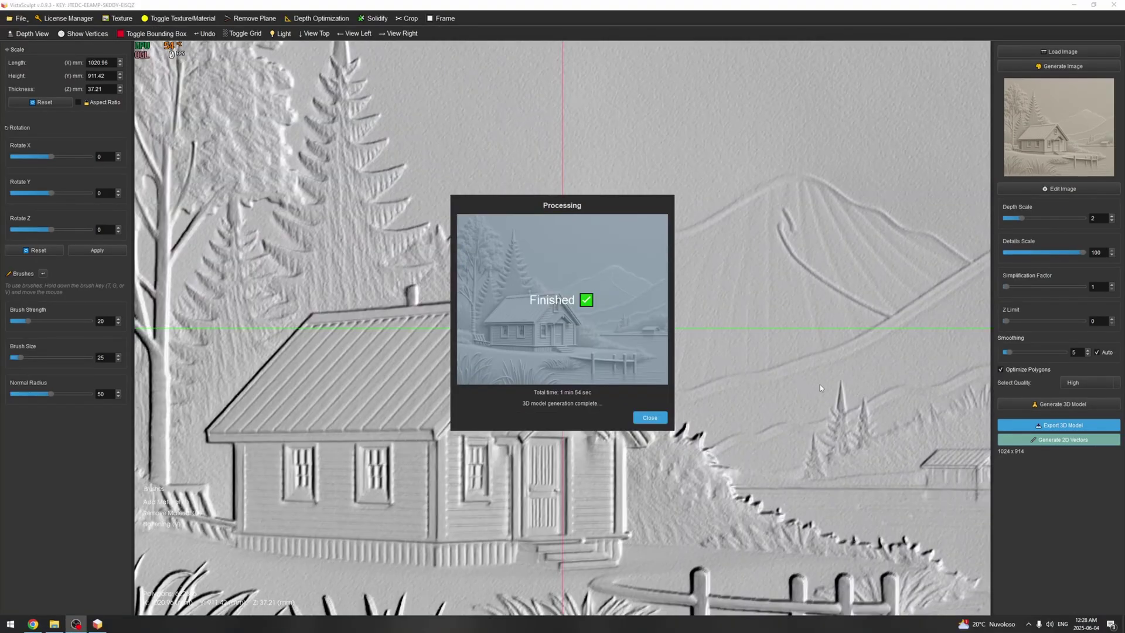
{"action": "left_click", "coordinate": [650, 417]}
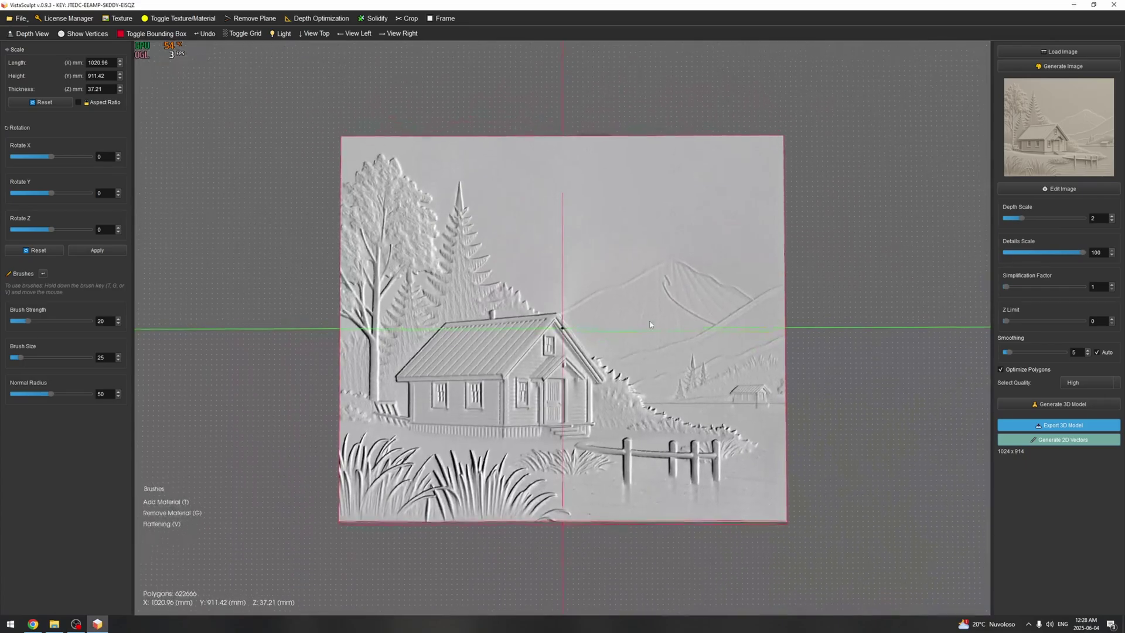
- Show the light controls and lower the light position to its minimum to bring out the relief
{"action": "mouse_move", "coordinate": [649, 324]}
{"action": "left_mouse_down"}
{"action": "mouse_move", "coordinate": [766, 309]}
{"action": "mouse_move", "coordinate": [763, 330]}
{"action": "mouse_move", "coordinate": [650, 326]}
{"action": "left_mouse_up"}
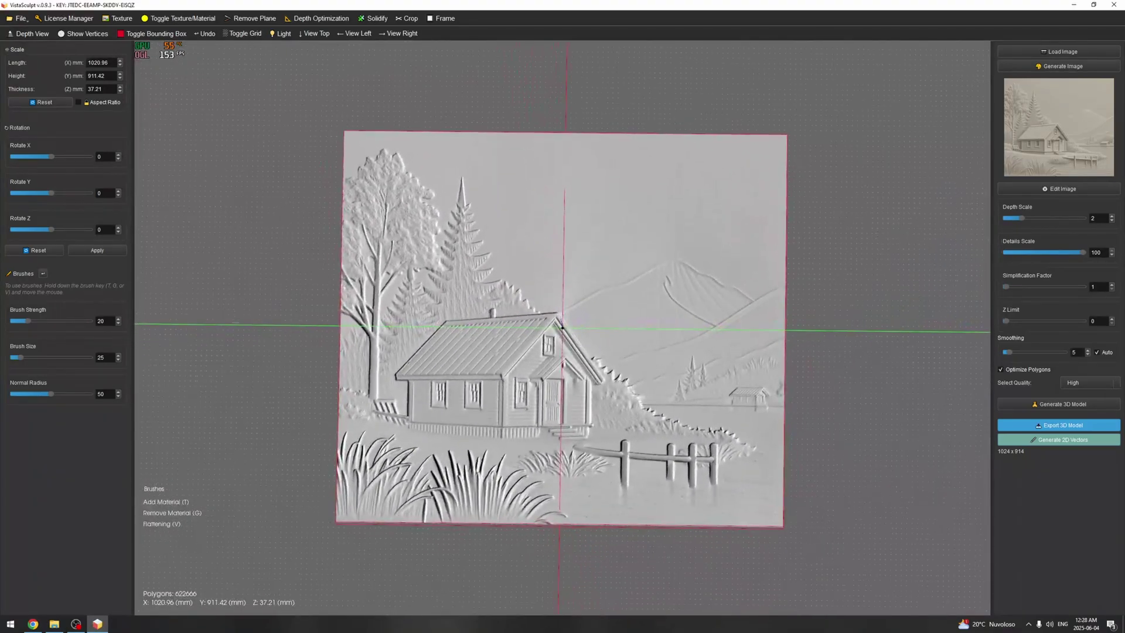
{"action": "left_click", "coordinate": [285, 34]}
{"action": "left_click_drag", "start_coordinate": [434, 56], "coordinate": [385, 57]}
{"action": "mouse_move", "coordinate": [544, 211]}
{"action": "left_mouse_down"}
{"action": "mouse_move", "coordinate": [349, 190]}
{"action": "mouse_move", "coordinate": [515, 218]}
{"action": "mouse_move", "coordinate": [567, 270]}
{"action": "mouse_move", "coordinate": [551, 216]}
{"action": "left_mouse_up"}
{"action": "scroll", "coordinate": [550, 227], "scroll_direction": "down", "scroll_amount": 3}
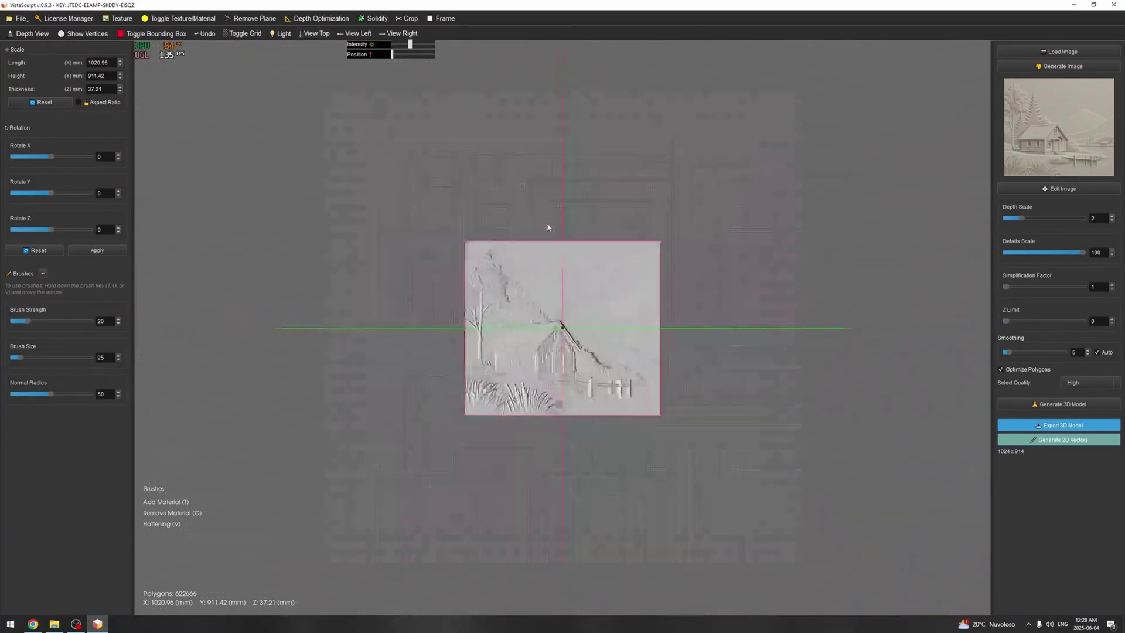
{"action": "scroll", "coordinate": [485, 206], "scroll_direction": "up", "scroll_amount": 2}
{"action": "left_click_drag", "start_coordinate": [388, 57], "coordinate": [386, 57]}
{"action": "left_click_drag", "start_coordinate": [521, 196], "coordinate": [305, 147]}
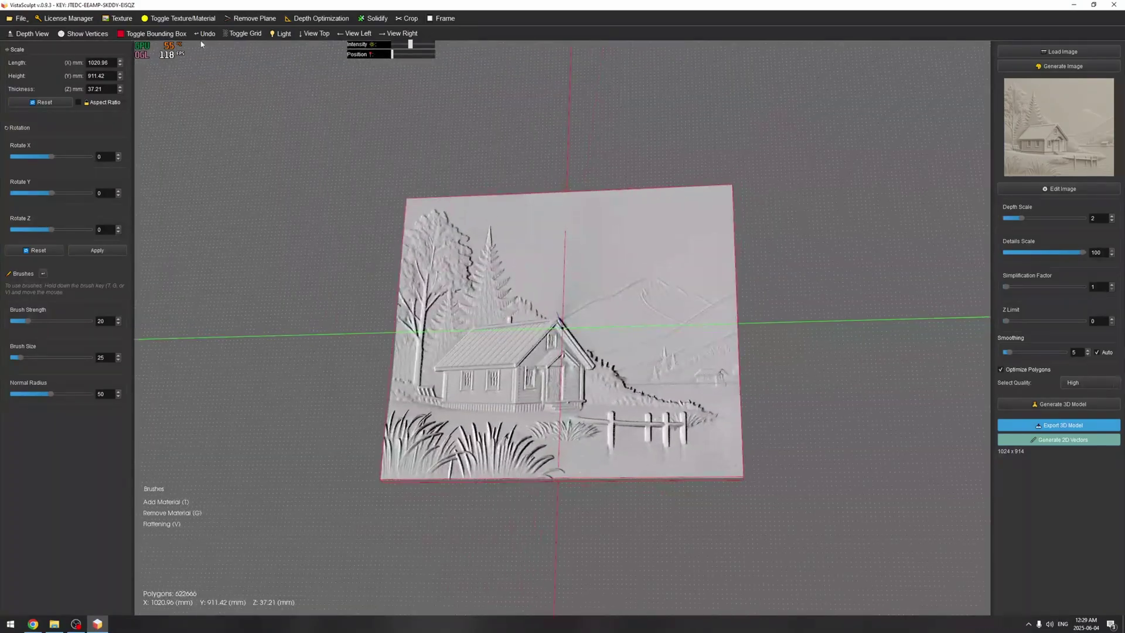
- Hide the grid and inspect the cabin relief's depth from an oblique angle
{"action": "left_click", "coordinate": [243, 34]}
{"action": "left_click_drag", "start_coordinate": [491, 239], "coordinate": [667, 225]}
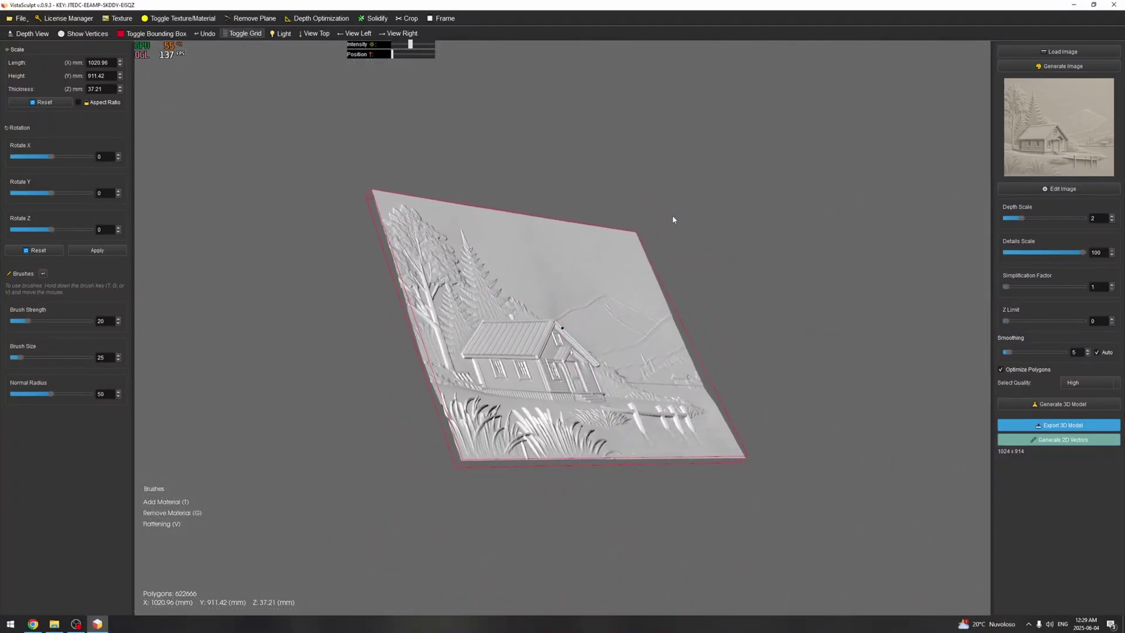
{"action": "left_click_drag", "start_coordinate": [669, 216], "coordinate": [651, 220]}
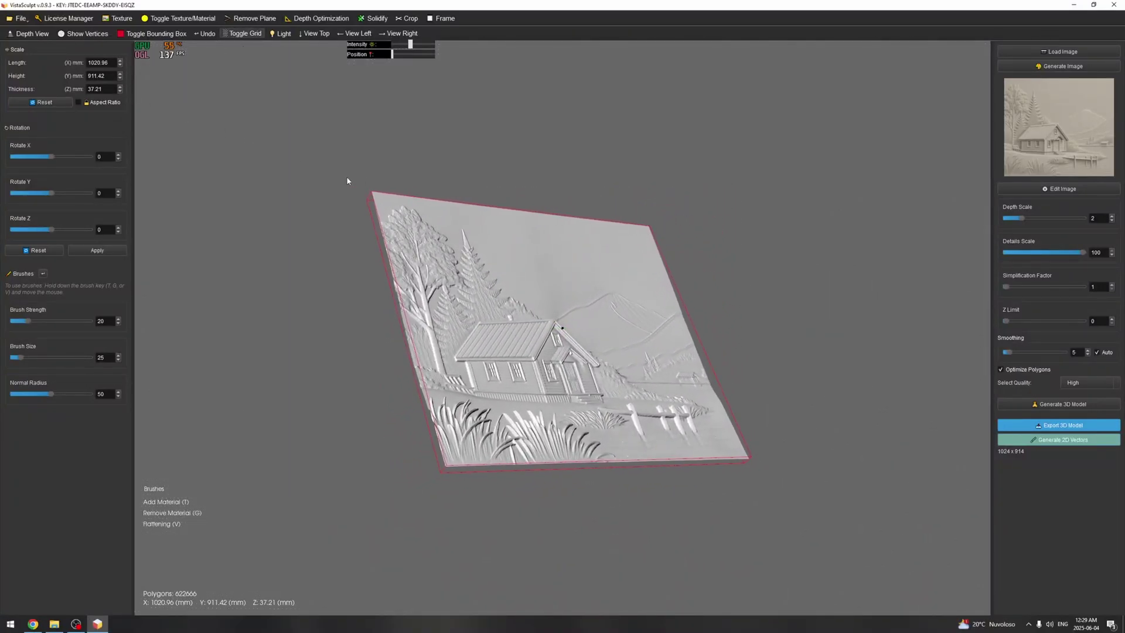
{"action": "left_click_drag", "start_coordinate": [352, 181], "coordinate": [392, 185]}
- Increase the cabin relief's thickness to 116.21 mm and check the deeper relief
{"action": "left_click", "coordinate": [120, 87]}
{"action": "scroll", "coordinate": [126, 91], "scroll_direction": "down", "scroll_amount": 10}
{"action": "left_click_drag", "start_coordinate": [363, 131], "coordinate": [398, 142]}
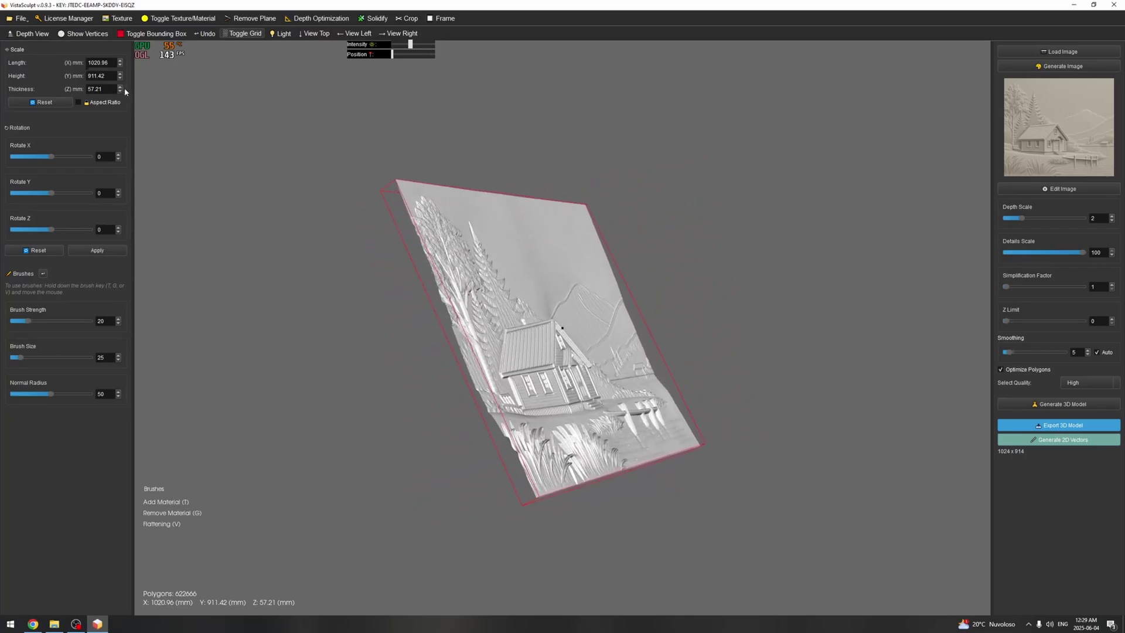
{"action": "left_click_drag", "start_coordinate": [160, 101], "coordinate": [279, 174]}
{"action": "left_click_drag", "start_coordinate": [119, 87], "coordinate": [327, 194]}
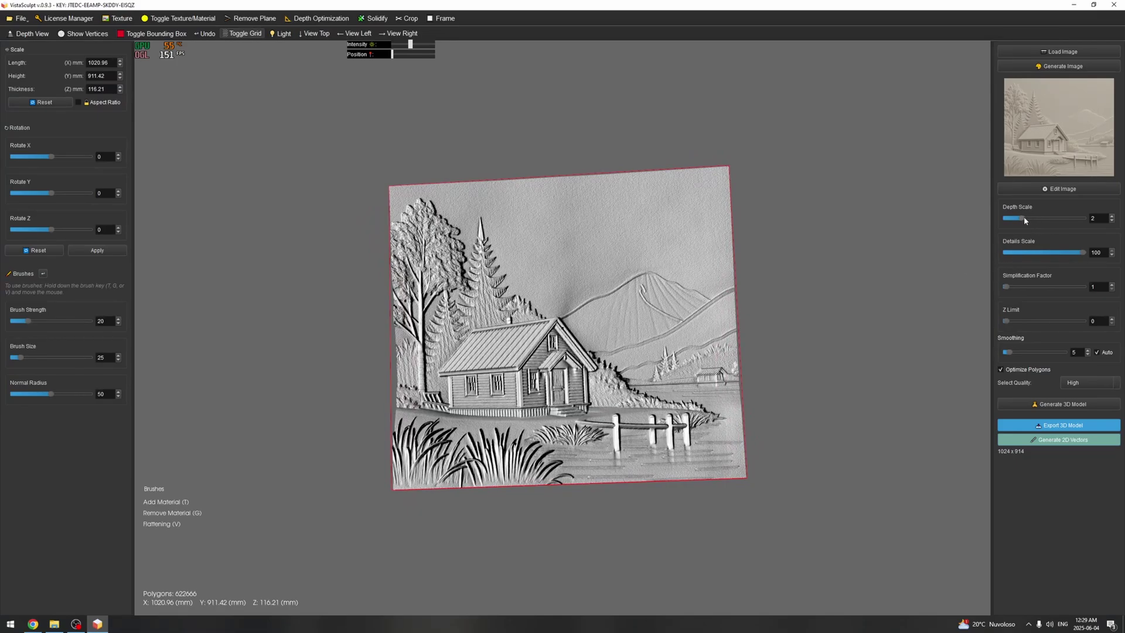
{"action": "mouse_move", "coordinate": [1023, 218]}
{"action": "left_mouse_down"}
{"action": "mouse_move", "coordinate": [1034, 219]}
{"action": "mouse_move", "coordinate": [1022, 220]}
{"action": "left_mouse_up"}
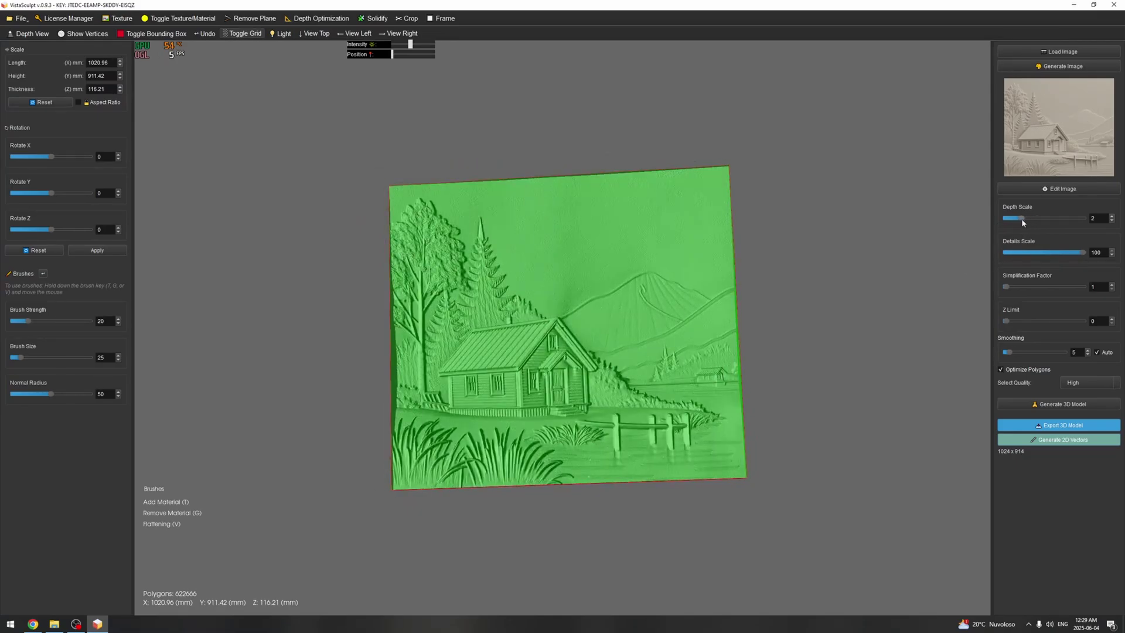
{"action": "left_click_drag", "start_coordinate": [460, 239], "coordinate": [516, 241]}
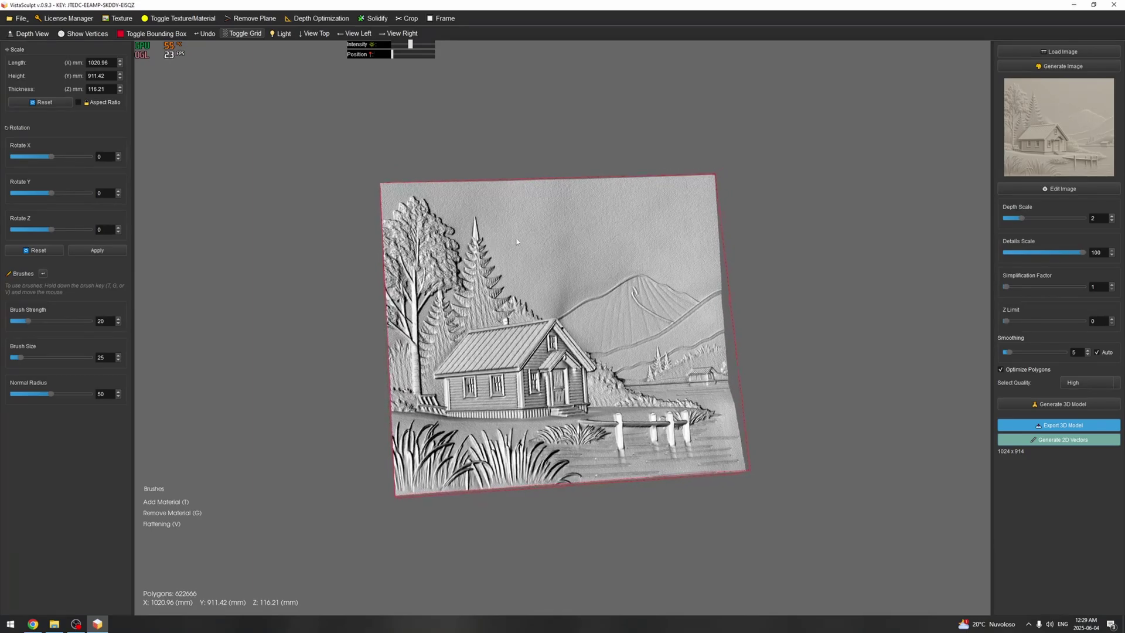
- Reduce the cabin relief's thickness to 75.21 mm and check the shallower relief up close
{"action": "left_click", "coordinate": [121, 90]}
{"action": "scroll", "coordinate": [112, 91], "scroll_direction": "down", "scroll_amount": 20}
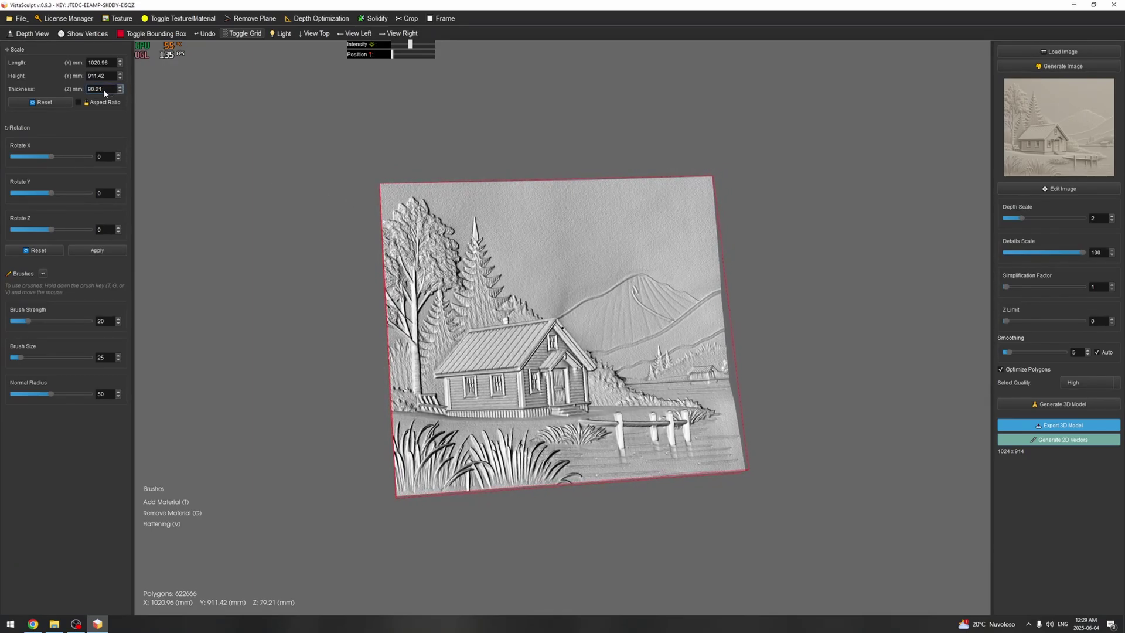
{"action": "double_click", "coordinate": [99, 90]}
{"action": "type", "text": "63"}
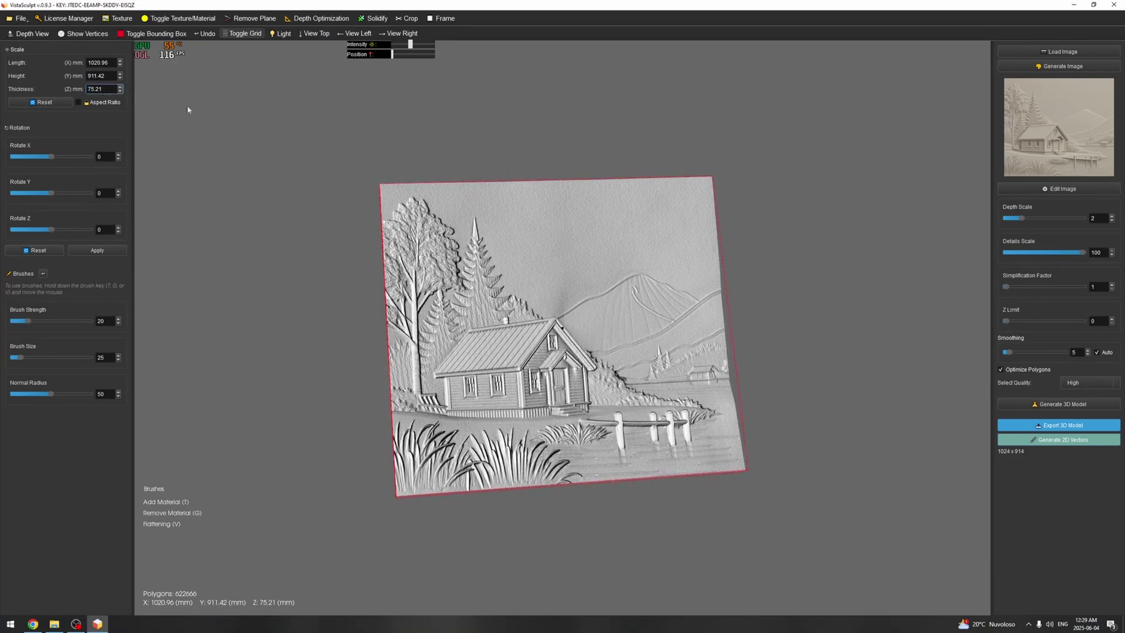
{"action": "scroll", "coordinate": [526, 190], "scroll_direction": "up", "scroll_amount": 5}
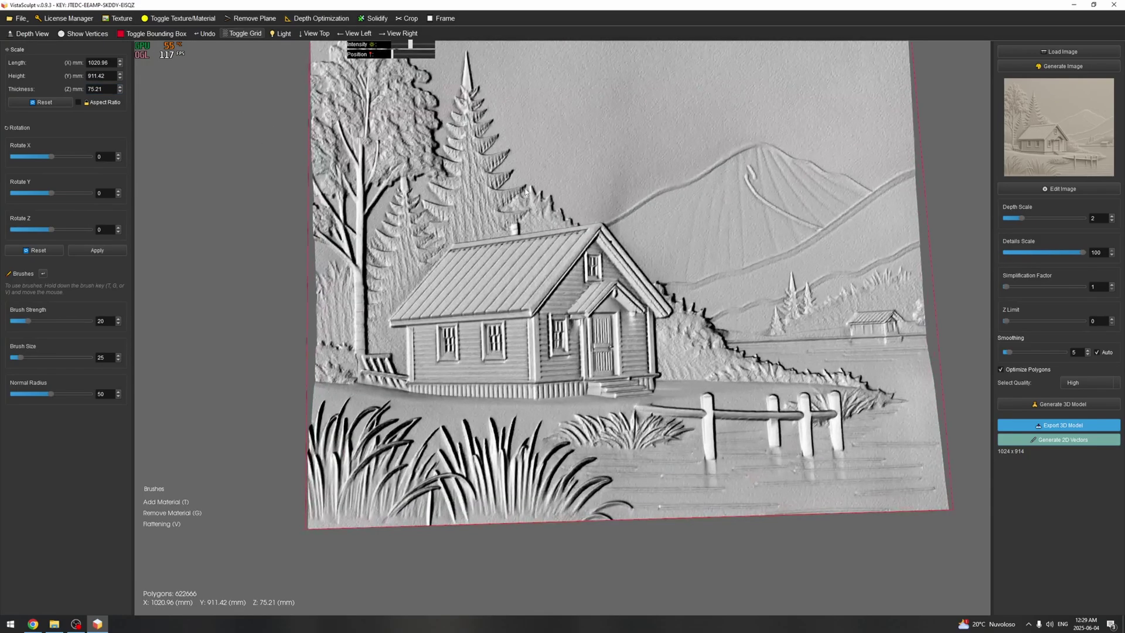
{"action": "mouse_move", "coordinate": [568, 198]}
{"action": "left_mouse_down"}
{"action": "mouse_move", "coordinate": [518, 201]}
{"action": "mouse_move", "coordinate": [570, 200]}
{"action": "left_mouse_up"}
{"action": "scroll", "coordinate": [570, 201], "scroll_direction": "down", "scroll_amount": 5}
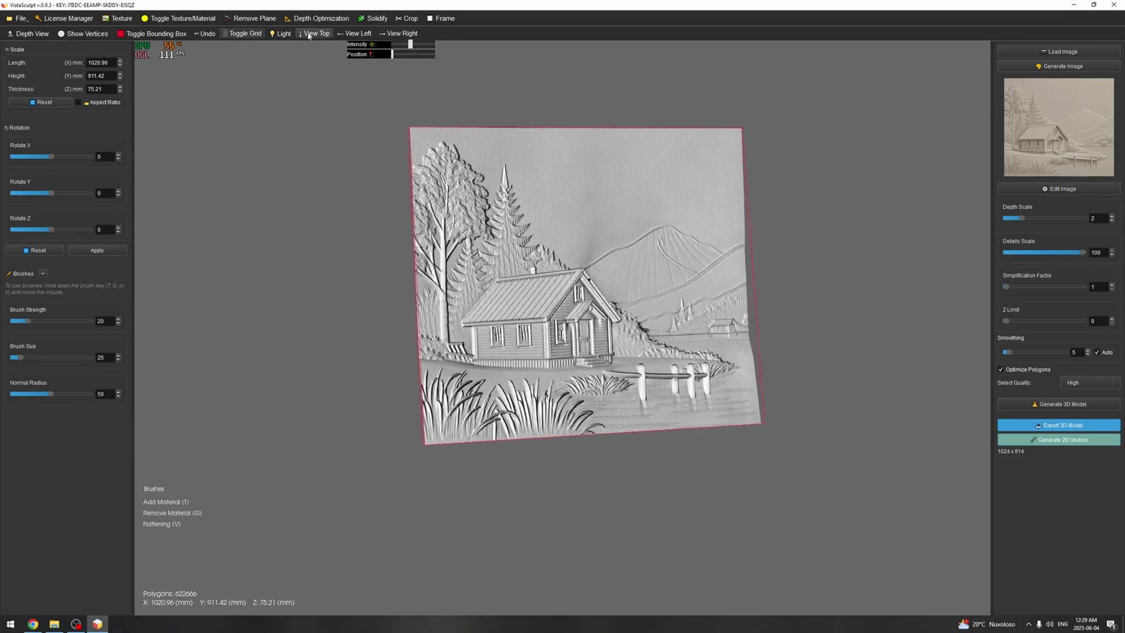
- Set the relief's thickness to 52.21 mm and raise the light position to its maximum in the top view
{"action": "left_click", "coordinate": [119, 91]}
{"action": "left_click_drag", "start_coordinate": [304, 133], "coordinate": [709, 143]}
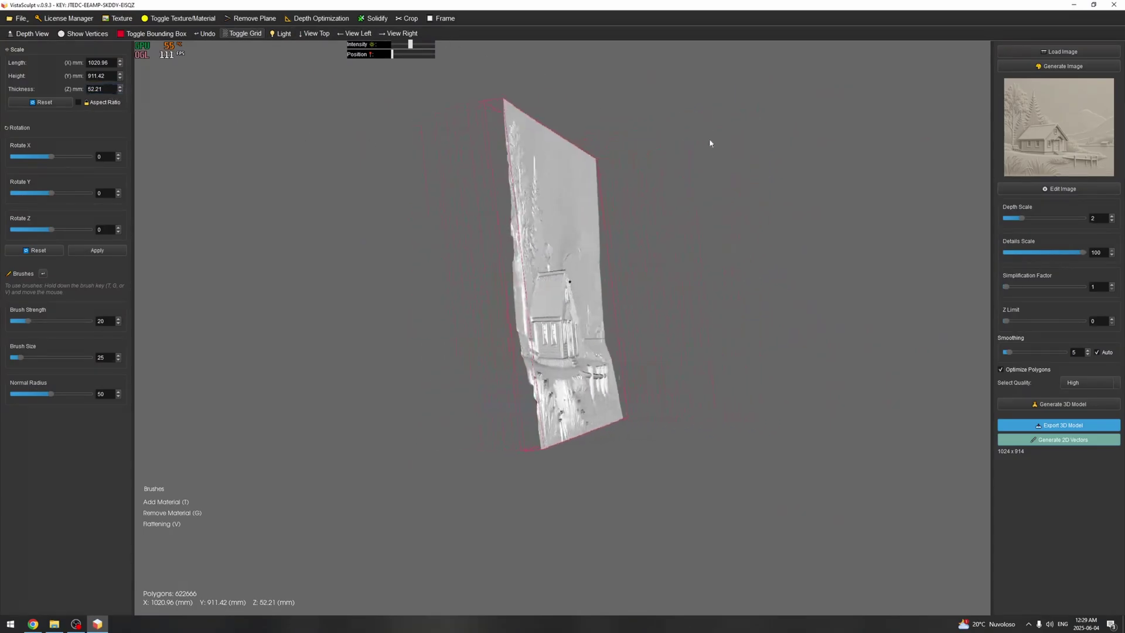
{"action": "left_click", "coordinate": [315, 33]}
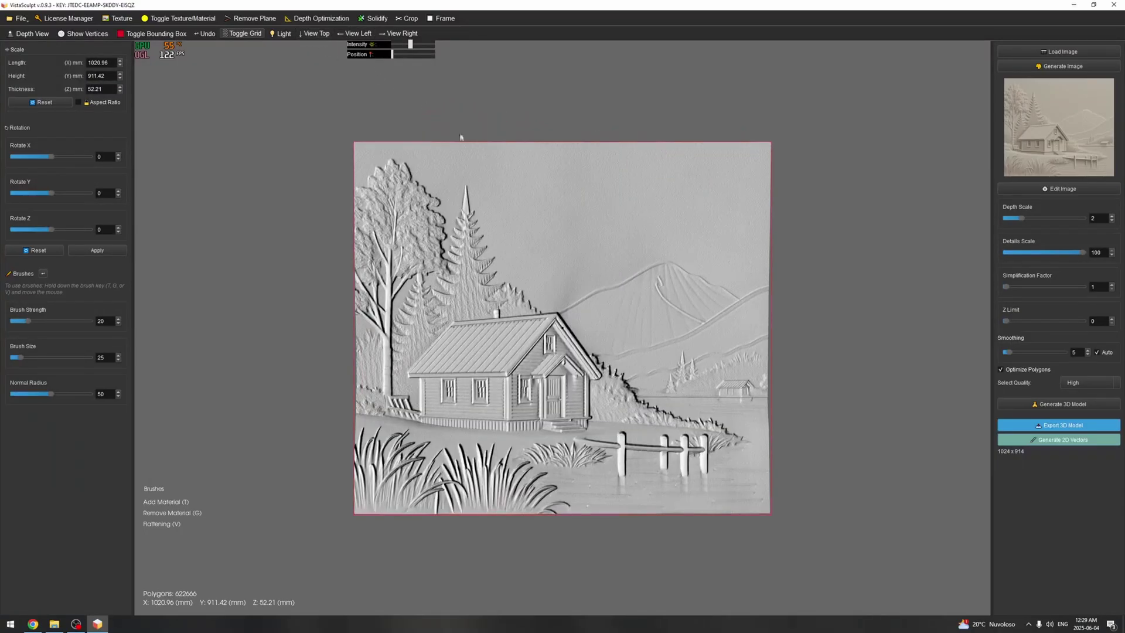
{"action": "left_click_drag", "start_coordinate": [393, 55], "coordinate": [434, 54]}
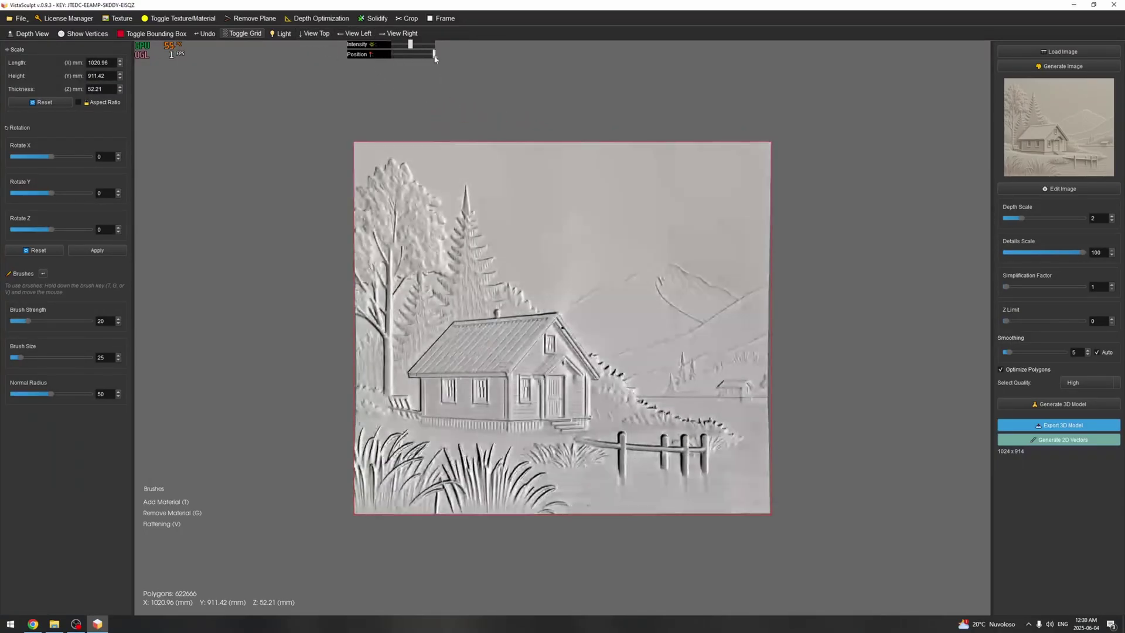
- Start a rectangular frame around the relief with an angle of 41.70, a 5.00% inner offset and a thickness of 1.00
{"action": "left_click", "coordinate": [441, 18]}
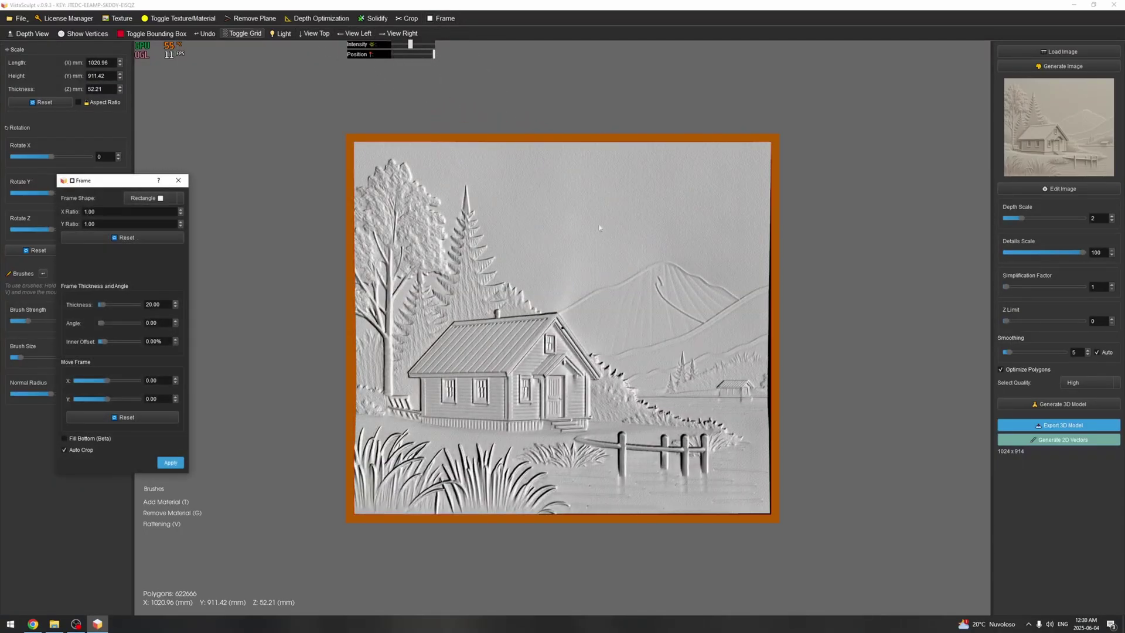
{"action": "left_click_drag", "start_coordinate": [107, 181], "coordinate": [137, 98]}
{"action": "mouse_move", "coordinate": [132, 240]}
{"action": "left_mouse_down"}
{"action": "mouse_move", "coordinate": [176, 241]}
{"action": "mouse_move", "coordinate": [149, 240]}
{"action": "mouse_move", "coordinate": [133, 263]}
{"action": "left_mouse_up"}
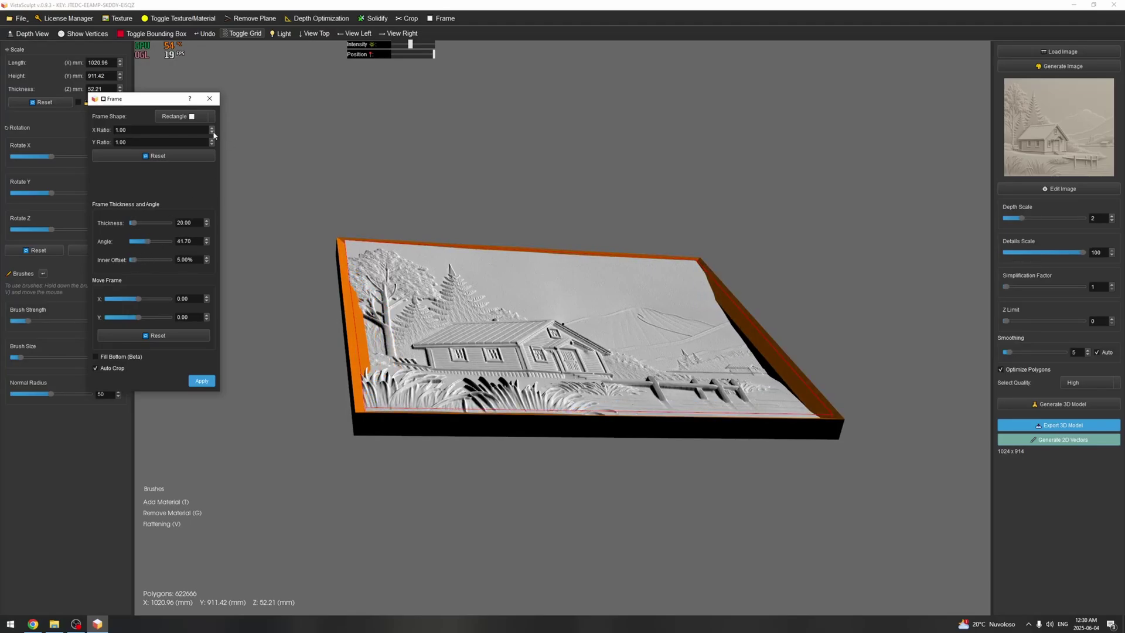
{"action": "left_click_drag", "start_coordinate": [133, 221], "coordinate": [132, 223]}
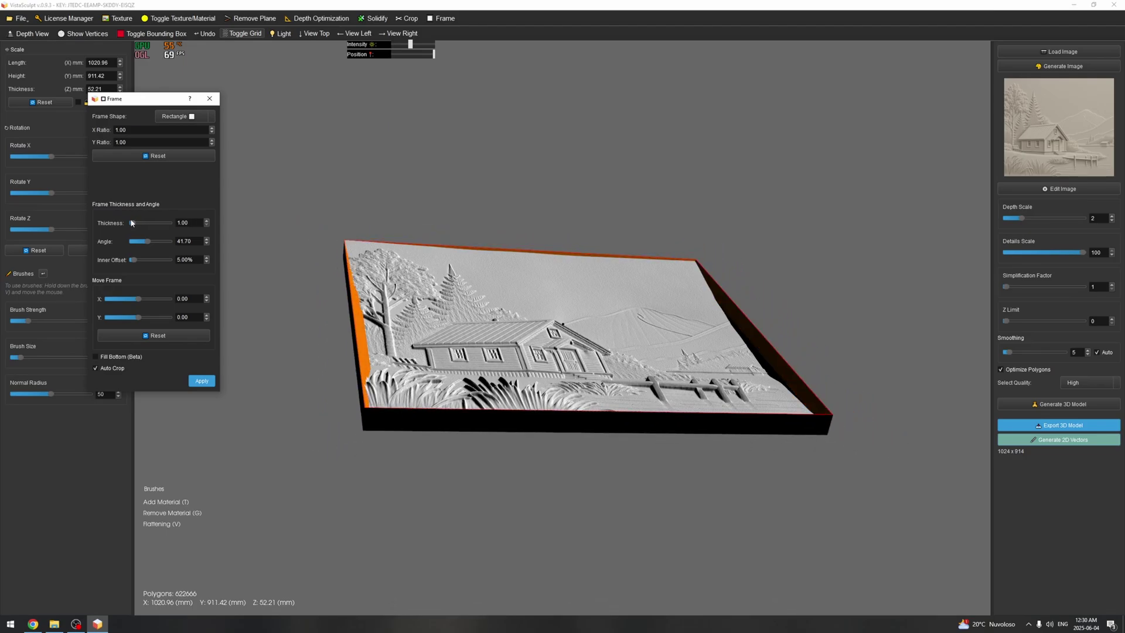
- Apply the rectangular frame with X and Y ratios of 0.95 and undo it
{"action": "left_click", "coordinate": [212, 131]}
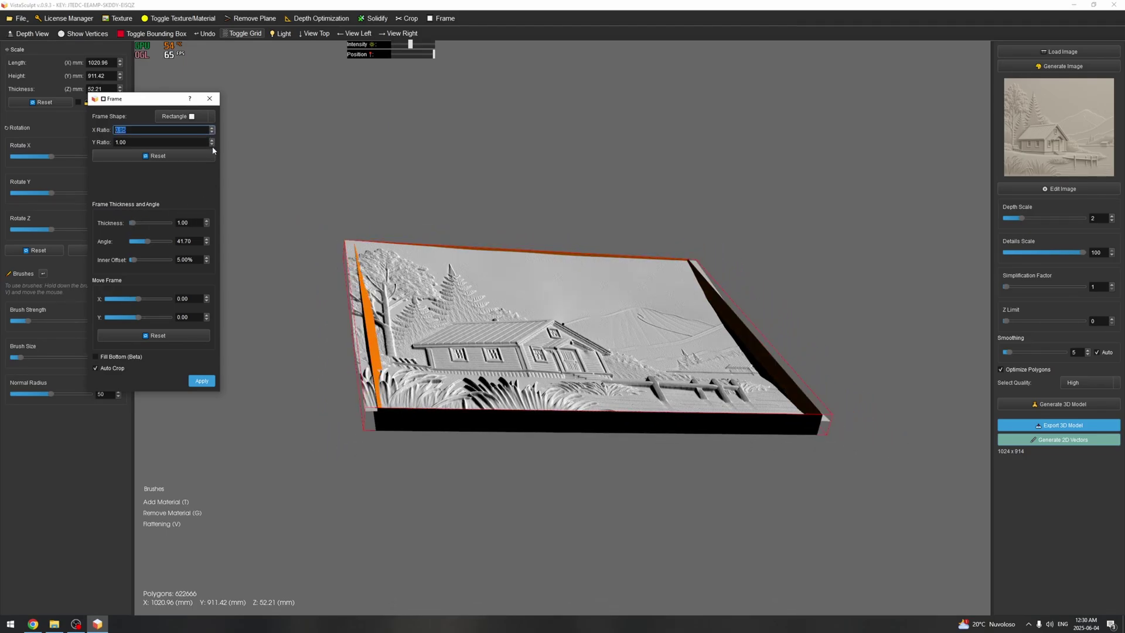
{"action": "left_click_drag", "start_coordinate": [284, 181], "coordinate": [287, 311]}
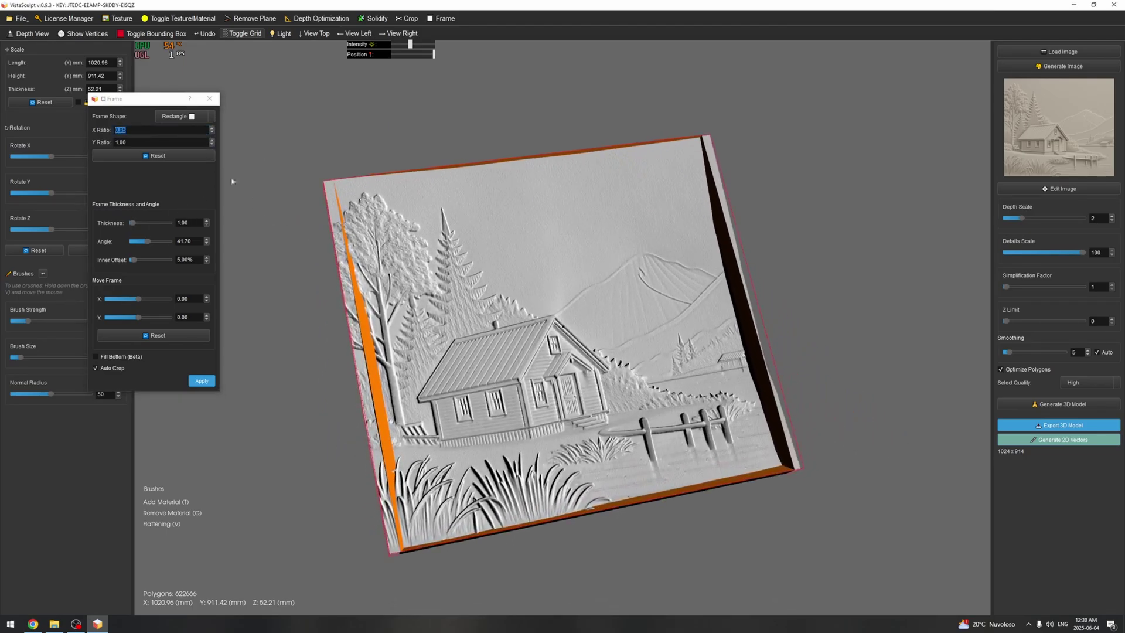
{"action": "left_click", "coordinate": [212, 144]}
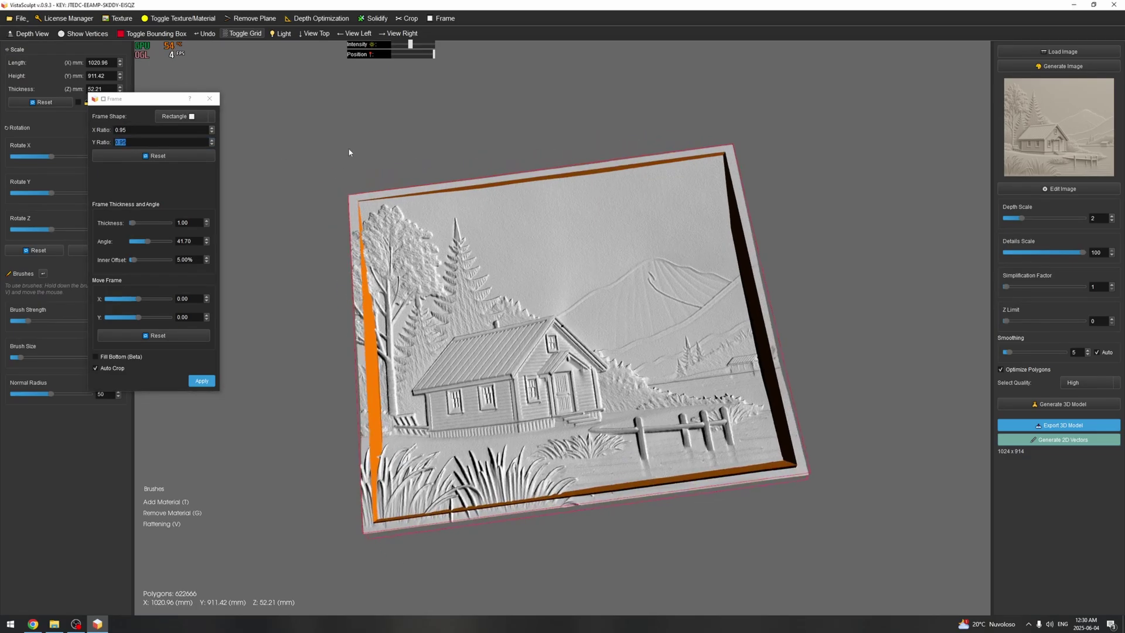
{"action": "mouse_move", "coordinate": [348, 153]}
{"action": "left_mouse_down"}
{"action": "mouse_move", "coordinate": [417, 153]}
{"action": "mouse_move", "coordinate": [392, 117]}
{"action": "mouse_move", "coordinate": [329, 135]}
{"action": "mouse_move", "coordinate": [328, 146]}
{"action": "left_mouse_up"}
{"action": "left_click", "coordinate": [202, 380]}
{"action": "mouse_move", "coordinate": [452, 348]}
{"action": "left_mouse_down"}
{"action": "mouse_move", "coordinate": [536, 267]}
{"action": "mouse_move", "coordinate": [493, 317]}
{"action": "mouse_move", "coordinate": [338, 420]}
{"action": "mouse_move", "coordinate": [441, 384]}
{"action": "mouse_move", "coordinate": [463, 357]}
{"action": "left_mouse_up"}
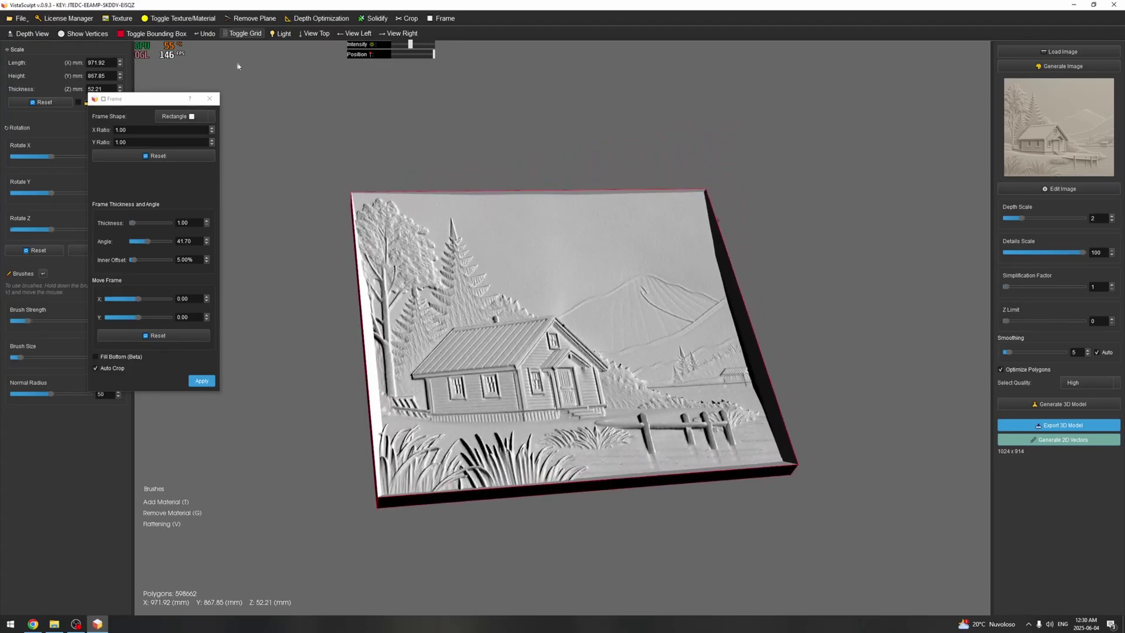
{"action": "left_click", "coordinate": [202, 34]}
- Switch the frame shape to Library and select the square carved frame with the wavy opening
{"action": "left_click", "coordinate": [179, 116]}
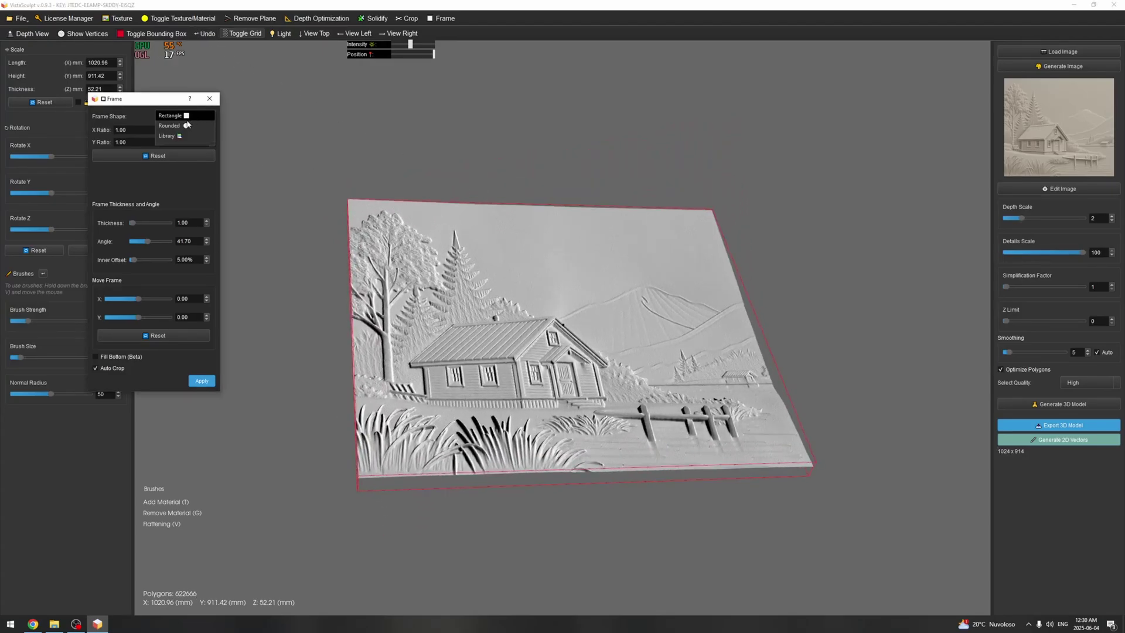
{"action": "left_click", "coordinate": [187, 125]}
{"action": "left_click", "coordinate": [204, 119]}
{"action": "left_click", "coordinate": [174, 126]}
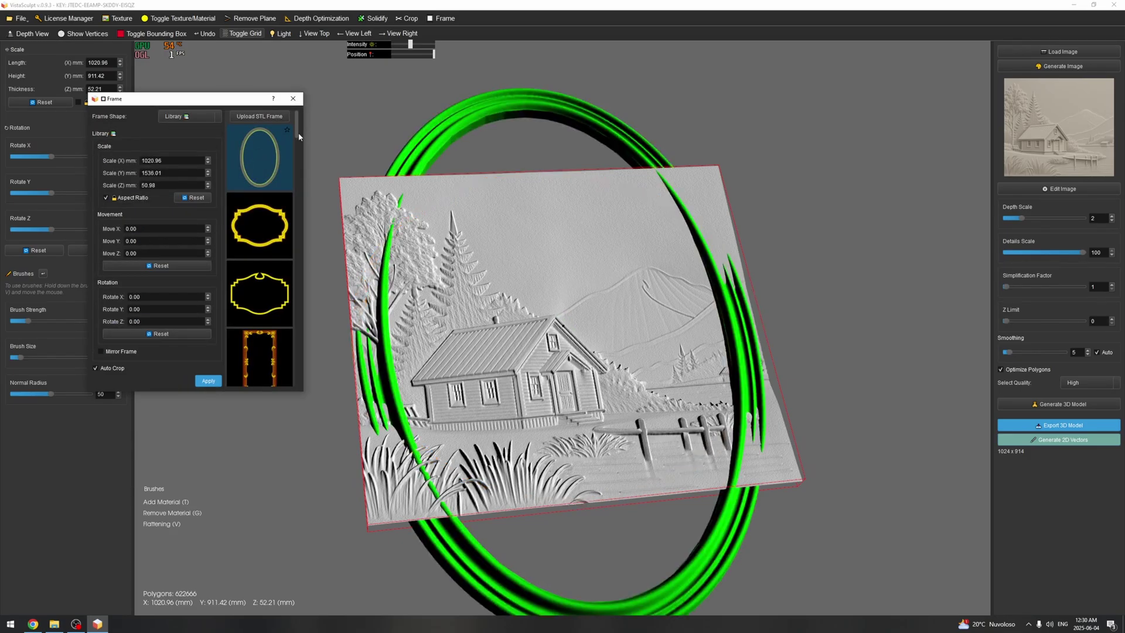
{"action": "left_click_drag", "start_coordinate": [297, 130], "coordinate": [302, 185]}
{"action": "scroll", "coordinate": [273, 170], "scroll_direction": "down", "scroll_amount": 5}
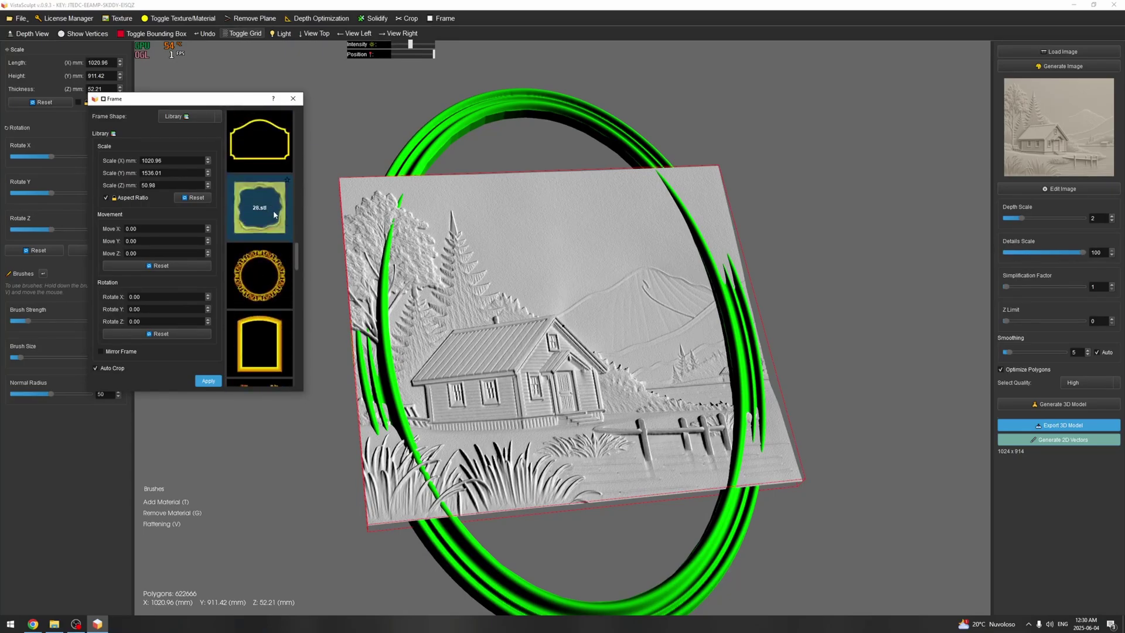
{"action": "left_click", "coordinate": [274, 214]}
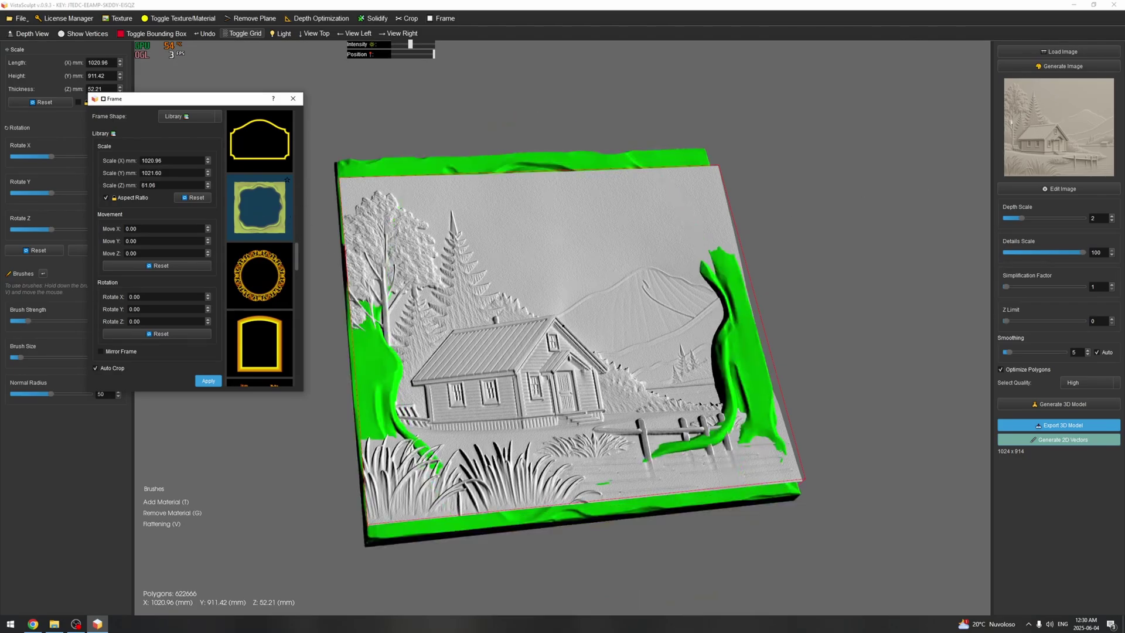
{"action": "left_click_drag", "start_coordinate": [548, 205], "coordinate": [573, 191]}
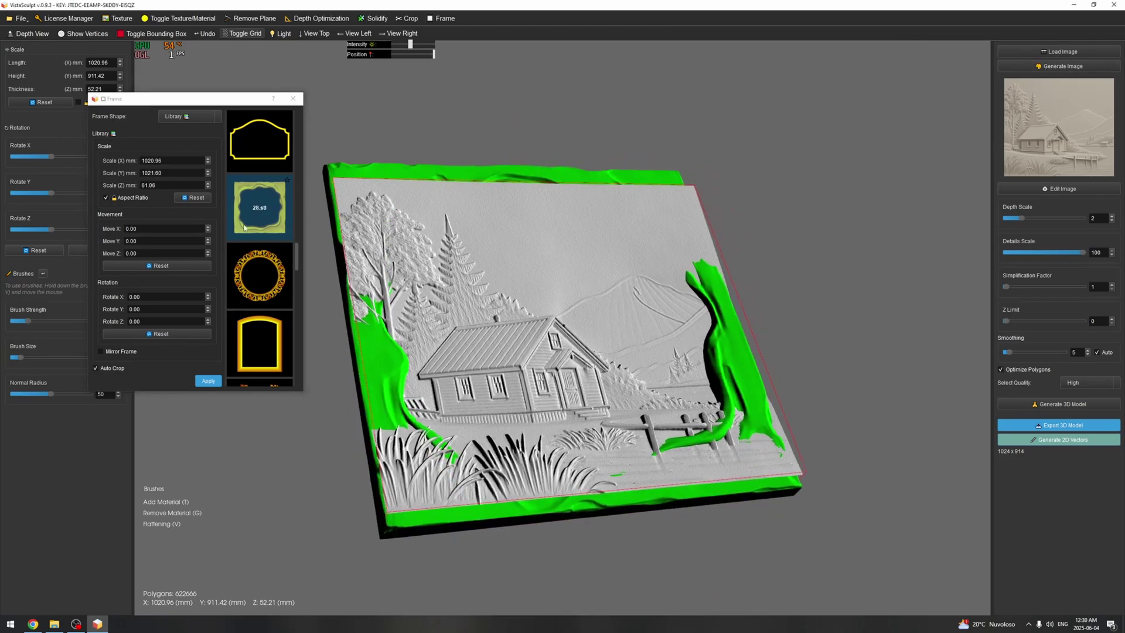
- Raise the wavy frame above the relief with a Z movement of 23.00 and check it from the front
{"action": "left_click_drag", "start_coordinate": [363, 269], "coordinate": [381, 269]}
{"action": "scroll", "coordinate": [289, 272], "scroll_direction": "up", "scroll_amount": 1}
{"action": "left_click_drag", "start_coordinate": [297, 257], "coordinate": [297, 316]}
{"action": "left_click", "coordinate": [208, 251]}
{"action": "left_click", "coordinate": [209, 252]}
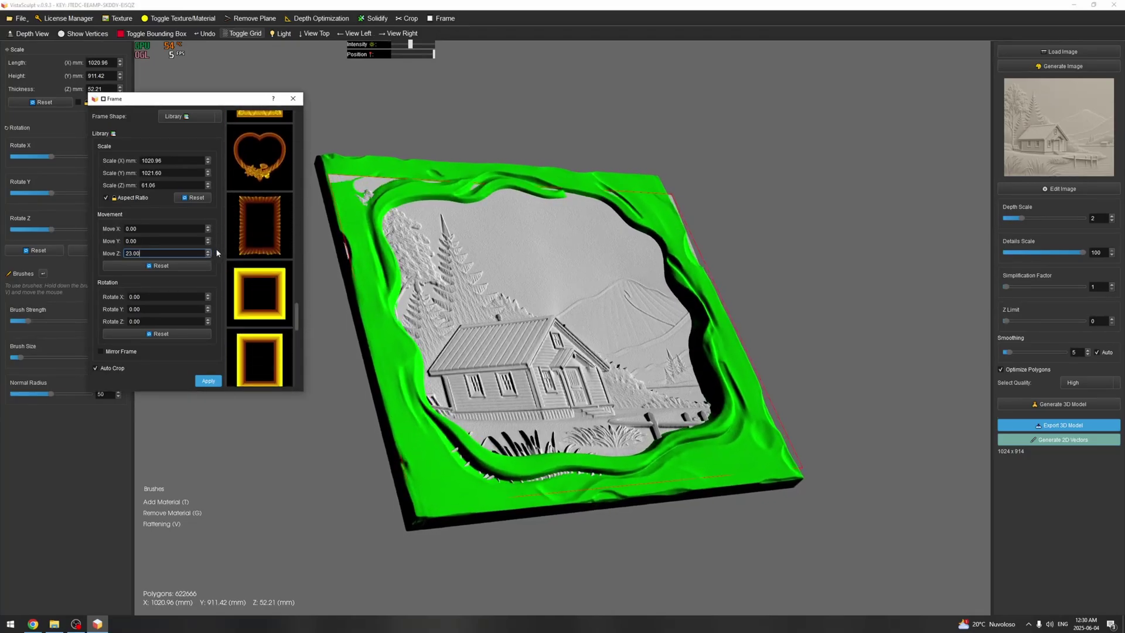
{"action": "left_click_drag", "start_coordinate": [398, 222], "coordinate": [372, 249]}
{"action": "left_click", "coordinate": [354, 33]}
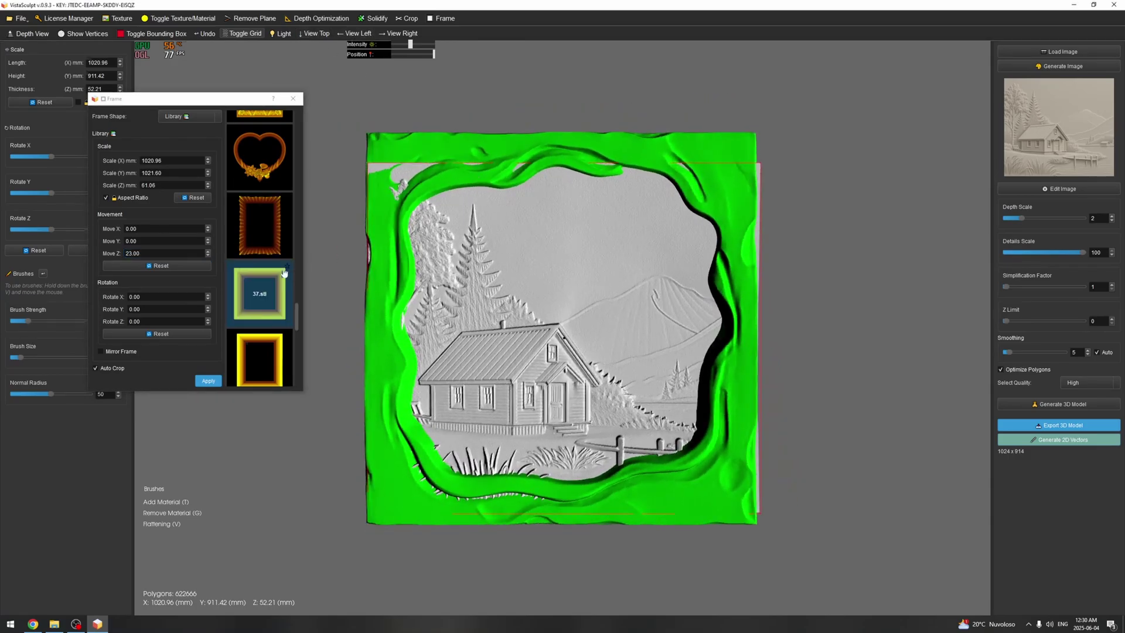
- Enlarge the wavy frame proportionally to an X scale of 1156.06 mm
{"action": "left_click", "coordinate": [209, 160]}
{"action": "left_click", "coordinate": [208, 159]}
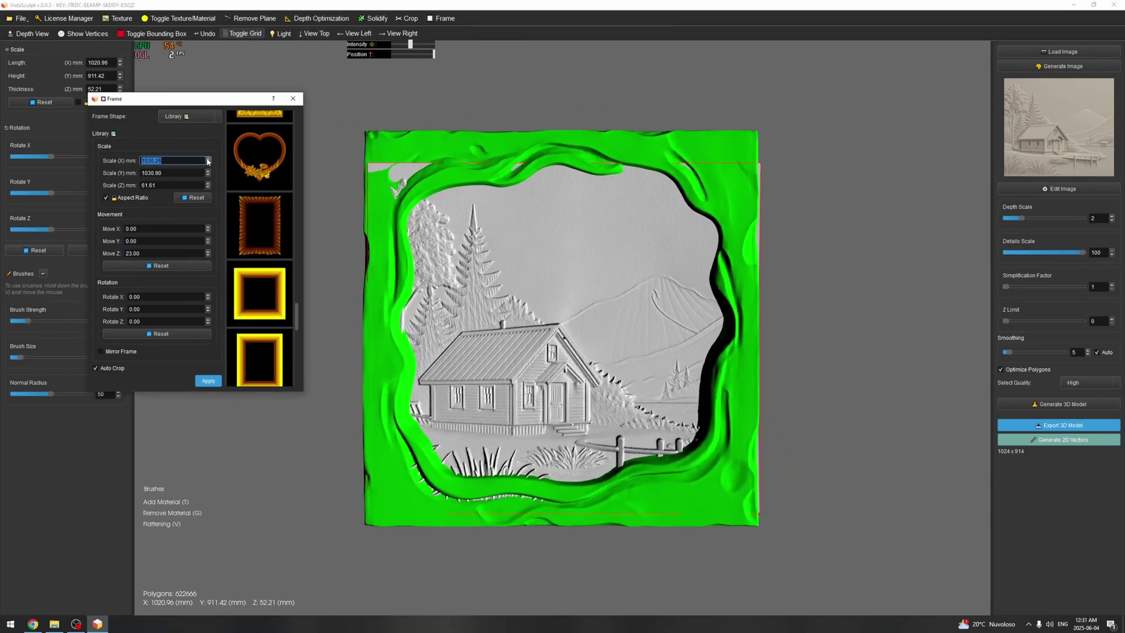
{"action": "left_click_drag", "start_coordinate": [207, 160], "coordinate": [758, 133]}
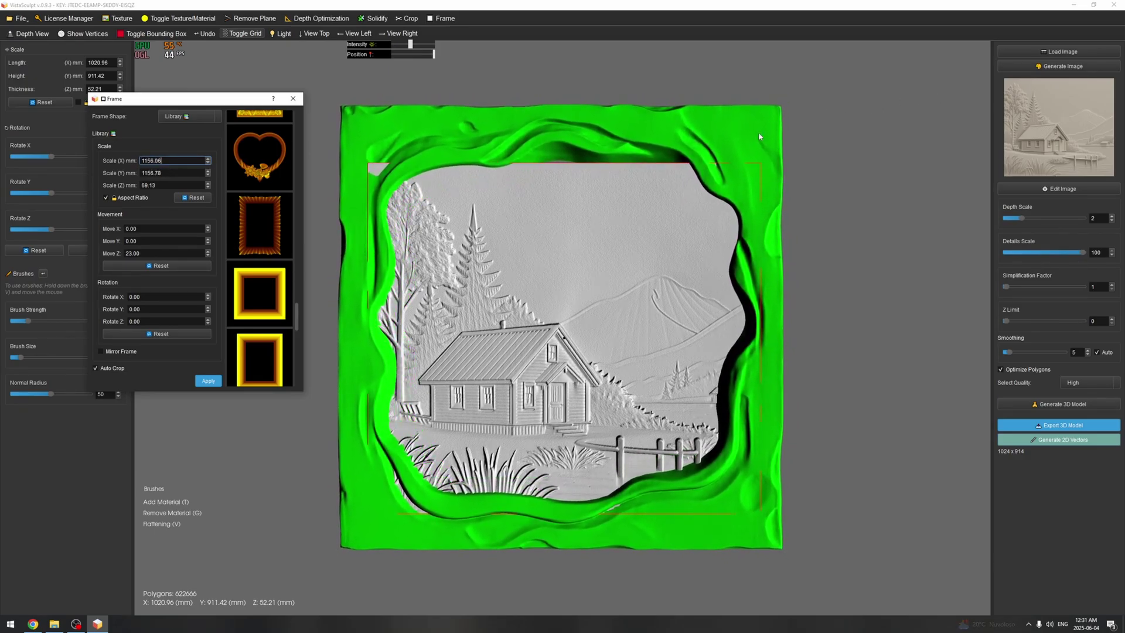
- Mirror the frame and shift it by -20.00 along X
{"action": "left_click", "coordinate": [125, 353]}
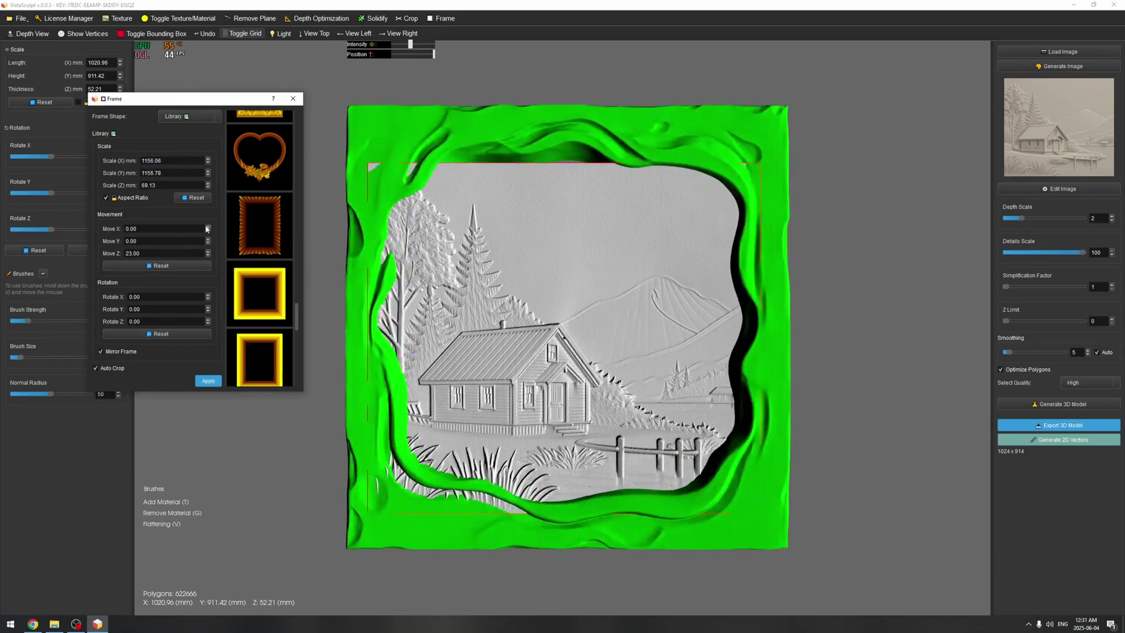
{"action": "scroll", "coordinate": [201, 229], "scroll_direction": "down", "scroll_amount": 6}
{"action": "scroll", "coordinate": [201, 228], "scroll_direction": "down", "scroll_amount": 14}
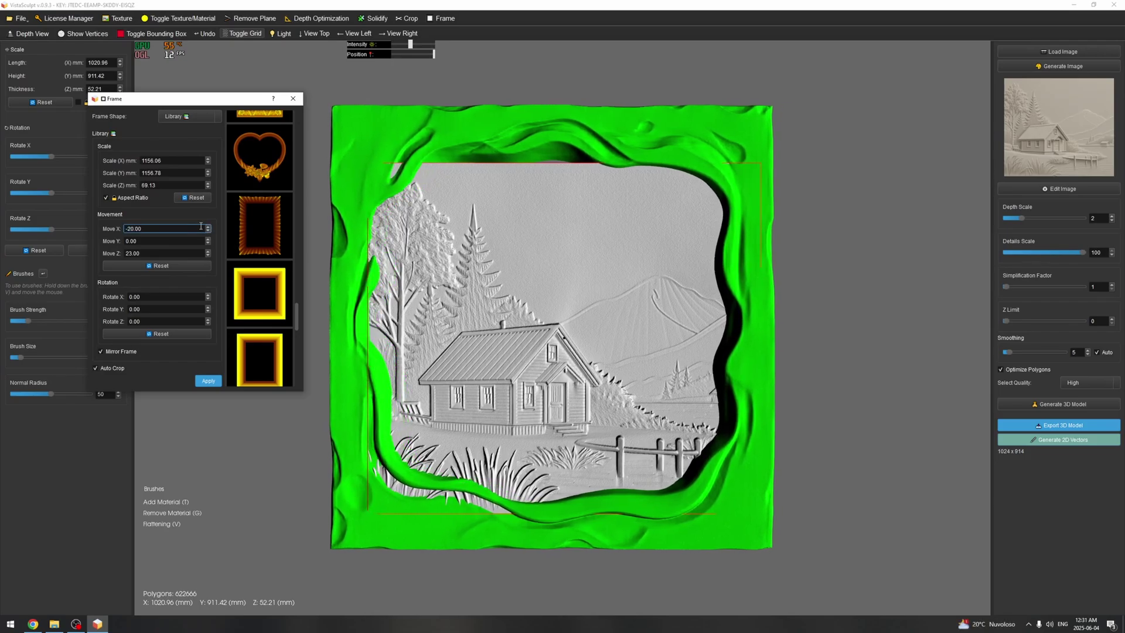
- Raise the mirrored frame further along Z and inspect how it meets the relief's upper edge
{"action": "left_click_drag", "start_coordinate": [503, 271], "coordinate": [567, 230]}
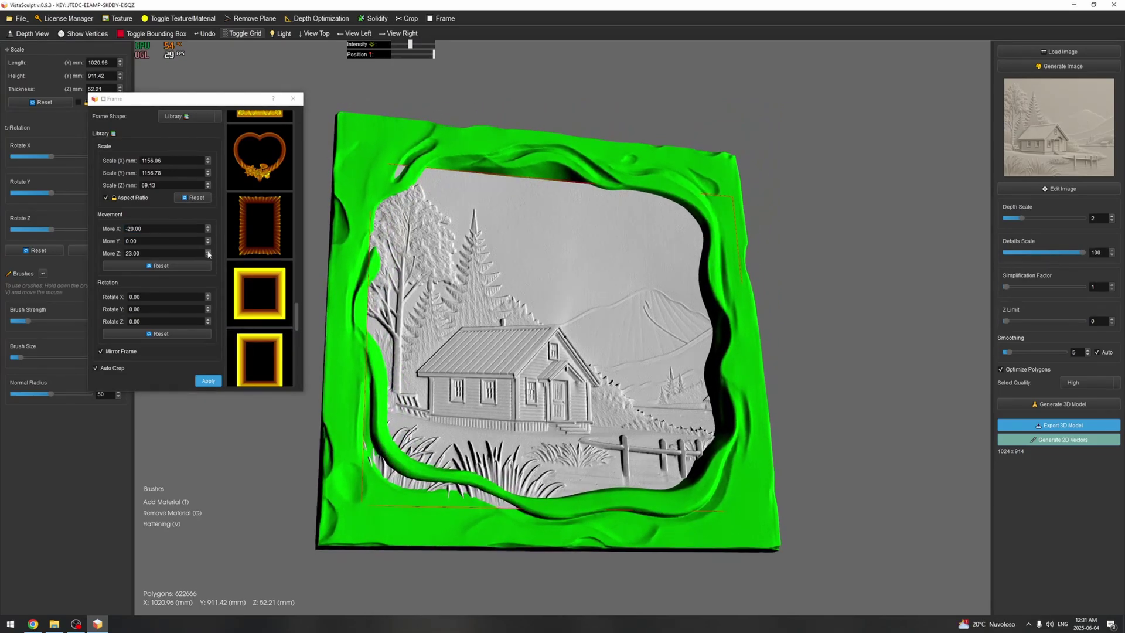
{"action": "scroll", "coordinate": [208, 253], "scroll_direction": "up", "scroll_amount": 16}
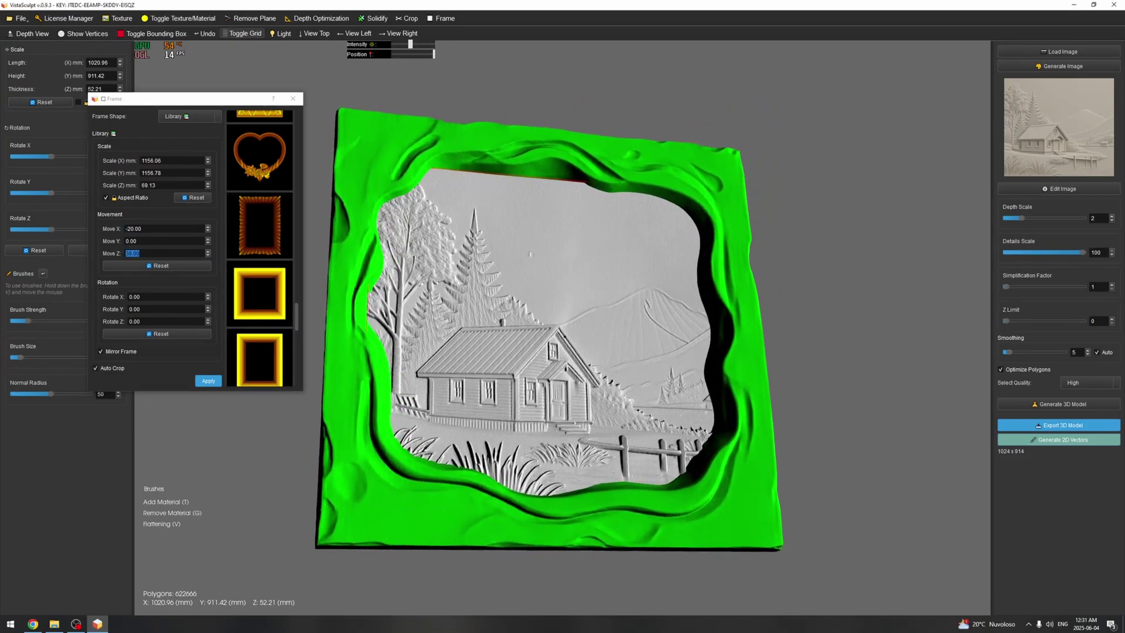
{"action": "left_click_drag", "start_coordinate": [524, 260], "coordinate": [553, 186]}
{"action": "middle_click_drag", "start_coordinate": [553, 186], "coordinate": [548, 299]}
{"action": "scroll", "coordinate": [548, 298], "scroll_direction": "up", "scroll_amount": 5}
{"action": "left_click_drag", "start_coordinate": [548, 293], "coordinate": [670, 298]}
{"action": "scroll", "coordinate": [669, 298], "scroll_direction": "up", "scroll_amount": 3}
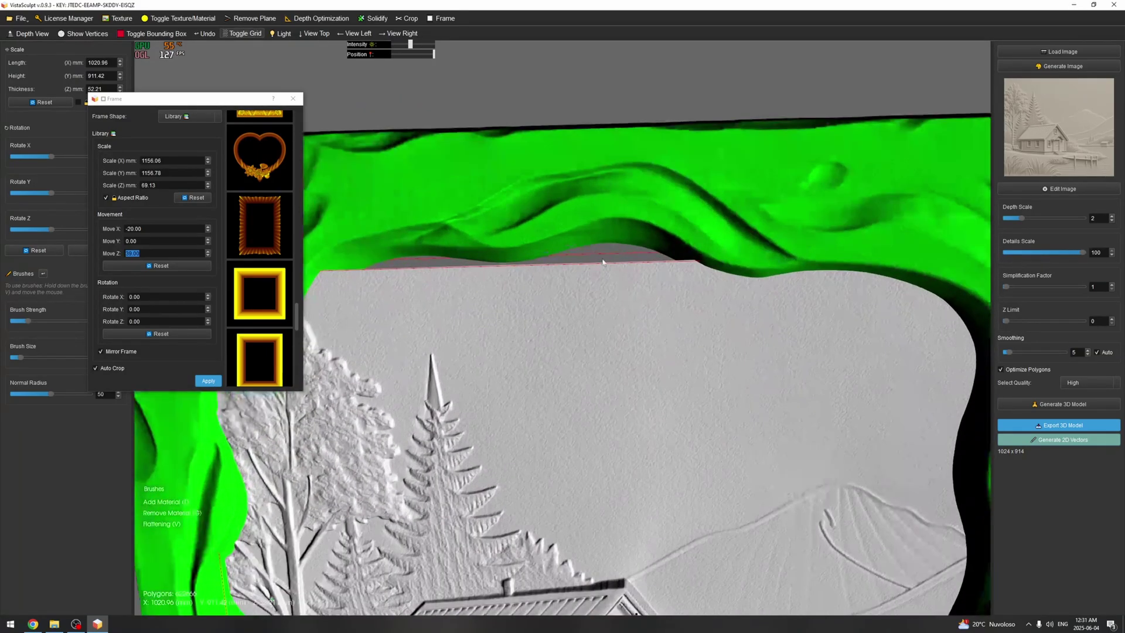
{"action": "scroll", "coordinate": [701, 356], "scroll_direction": "down", "scroll_amount": 5}
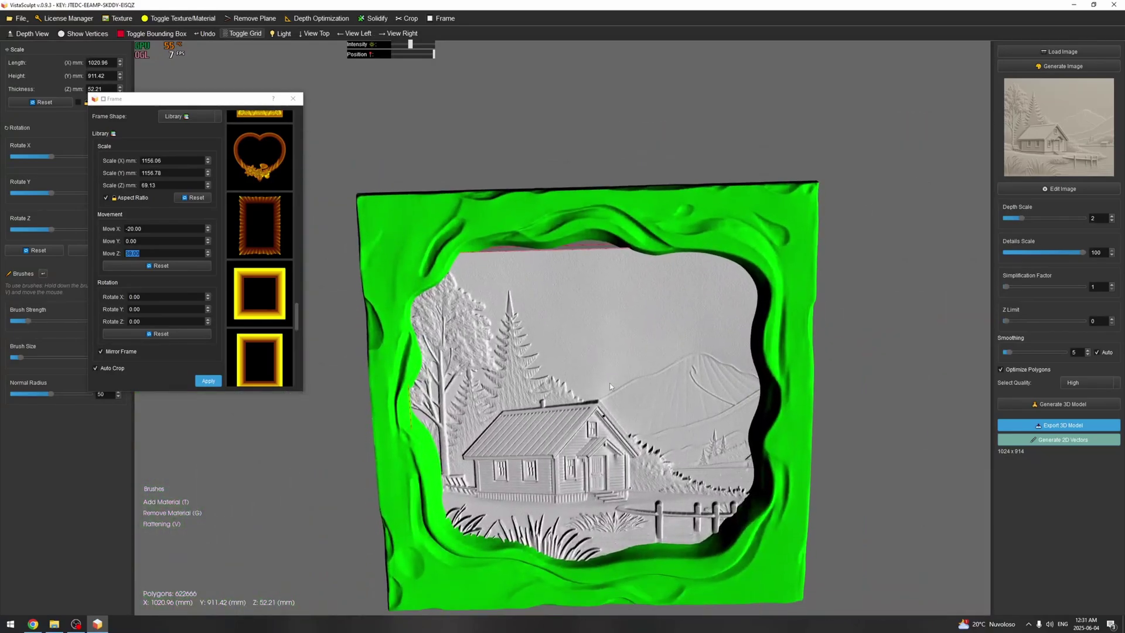
{"action": "left_click_drag", "start_coordinate": [627, 298], "coordinate": [610, 228]}
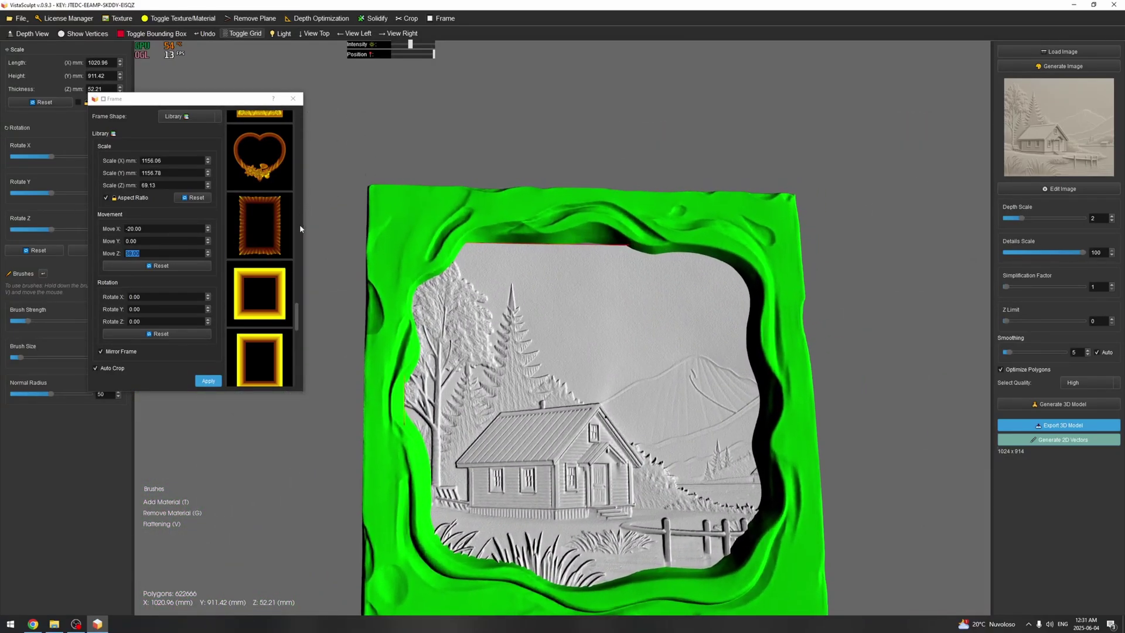
- Discard the library frame without applying it and return to the top view of the relief
{"action": "left_click_drag", "start_coordinate": [296, 318], "coordinate": [295, 335]}
{"action": "left_click", "coordinate": [293, 99]}
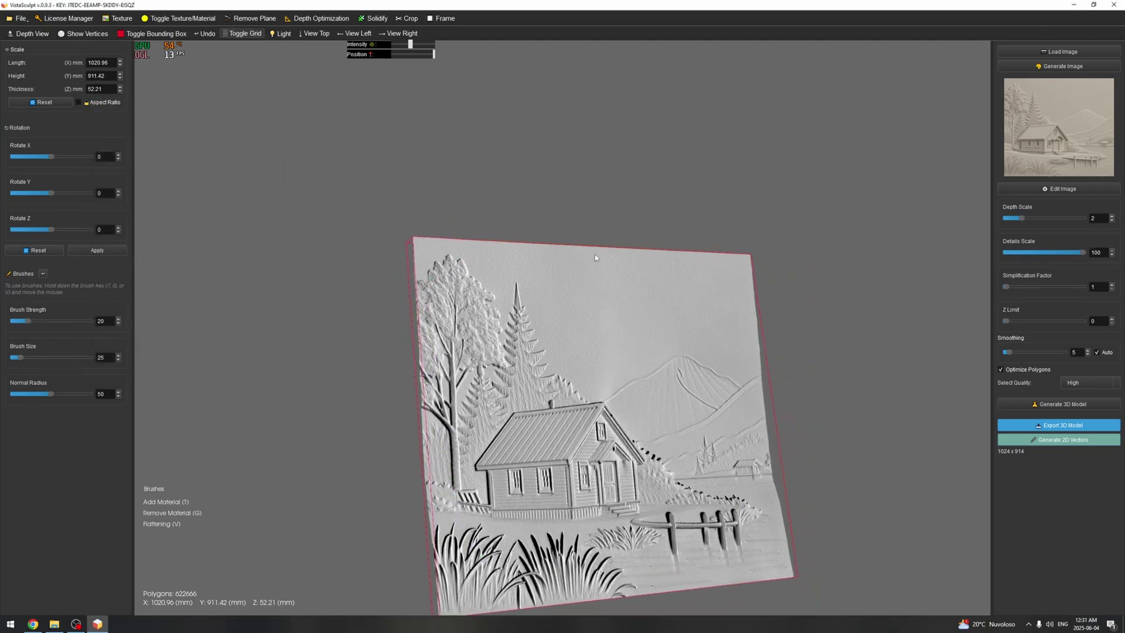
{"action": "left_click_drag", "start_coordinate": [594, 255], "coordinate": [527, 271]}
{"action": "left_click", "coordinate": [321, 34]}
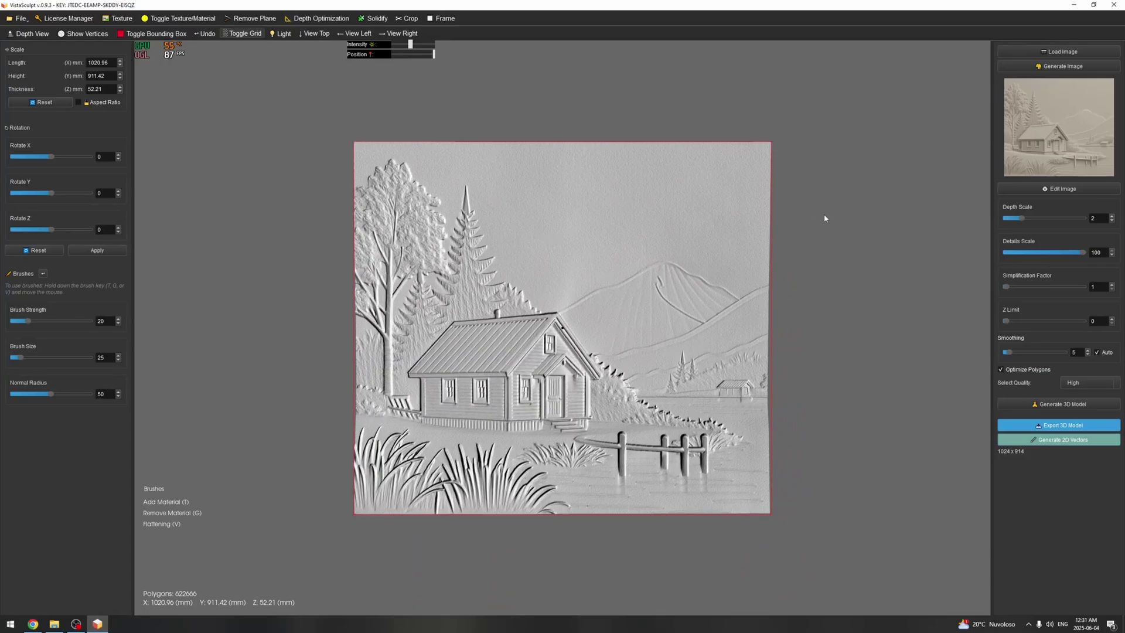
{"action": "mouse_move", "coordinate": [758, 217]}
{"action": "left_mouse_down"}
{"action": "mouse_move", "coordinate": [588, 244]}
{"action": "mouse_move", "coordinate": [757, 229]}
{"action": "left_mouse_up"}
- Delete the cabin relief and load the portrait photo of the man in the black shirt from Downloads
{"action": "right_click", "coordinate": [545, 238]}
{"action": "left_click", "coordinate": [567, 240]}
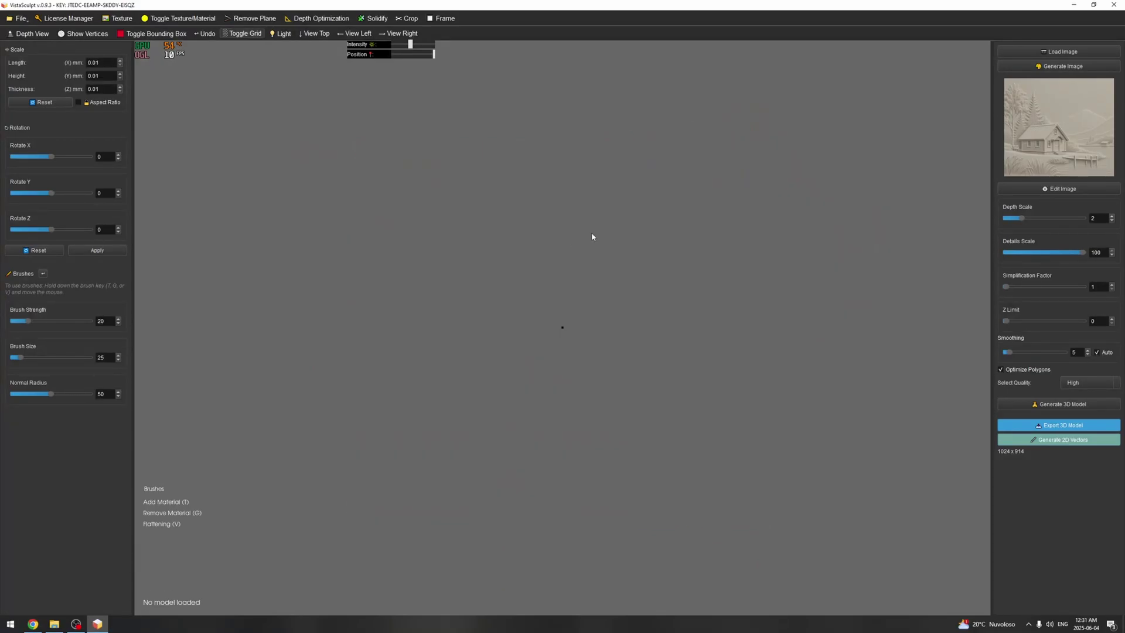
{"action": "left_click", "coordinate": [1046, 53]}
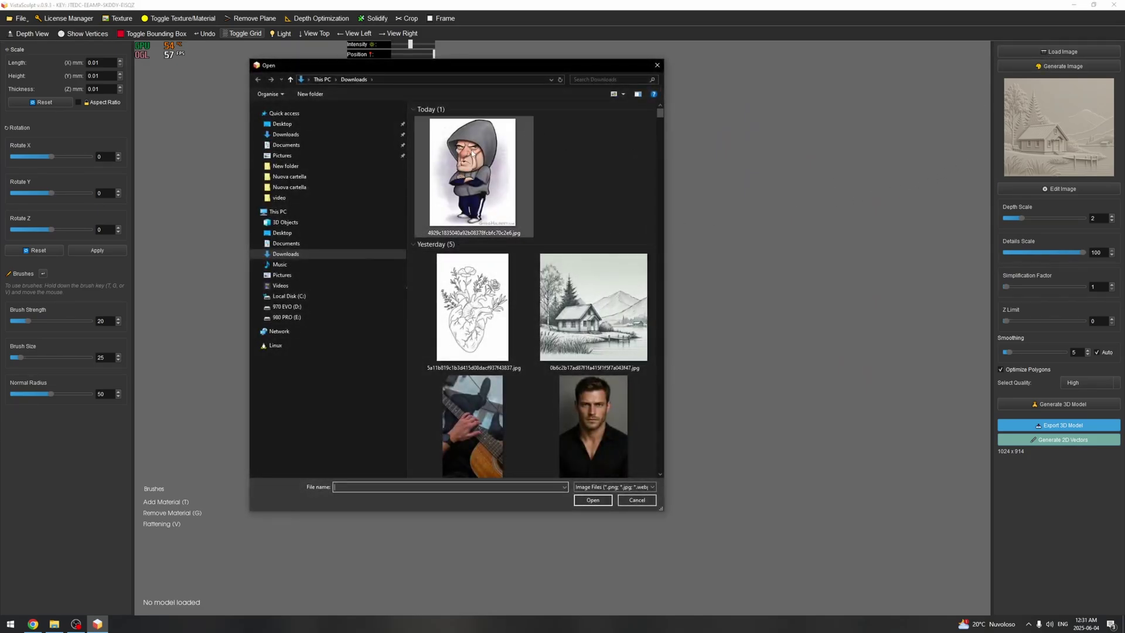
{"action": "scroll", "coordinate": [577, 170], "scroll_direction": "down", "scroll_amount": 2}
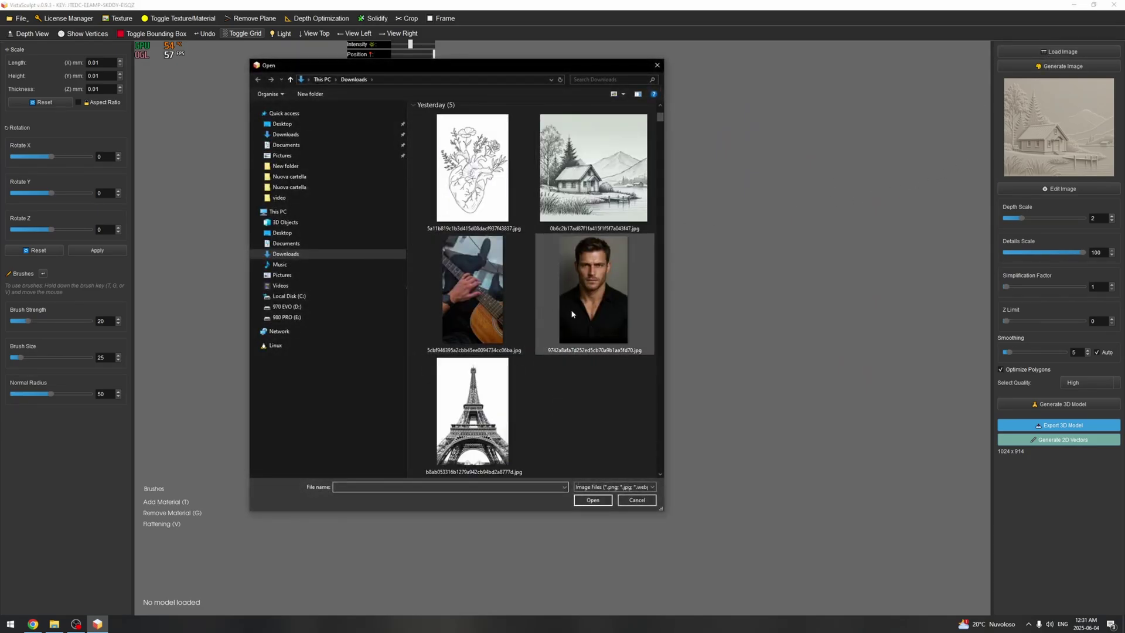
{"action": "left_click", "coordinate": [613, 266]}
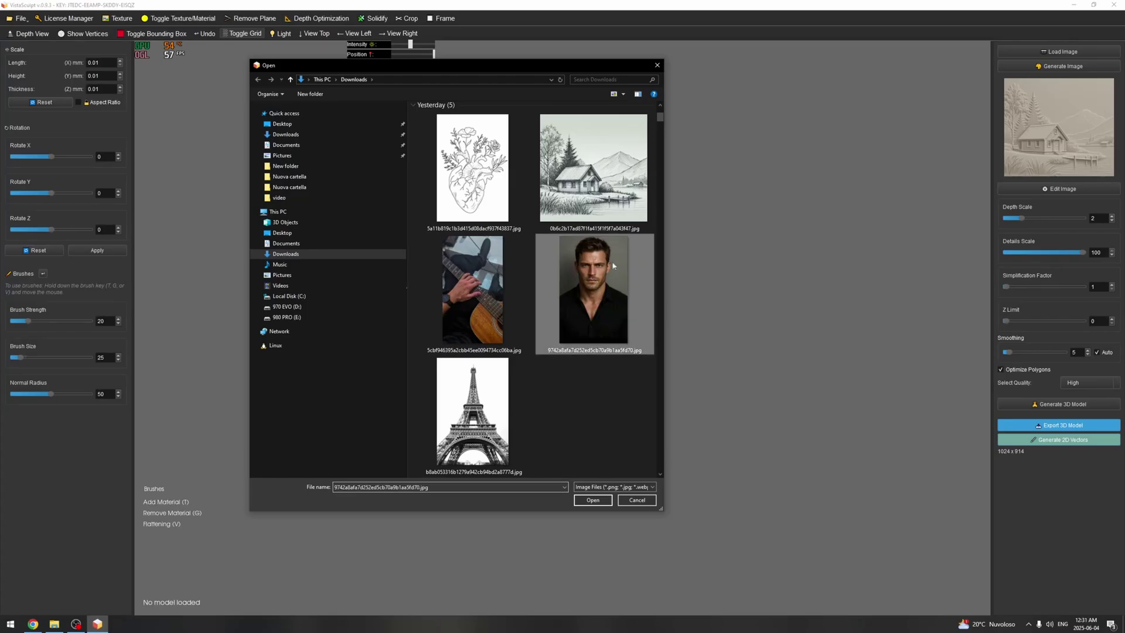
{"action": "left_click", "coordinate": [598, 499]}
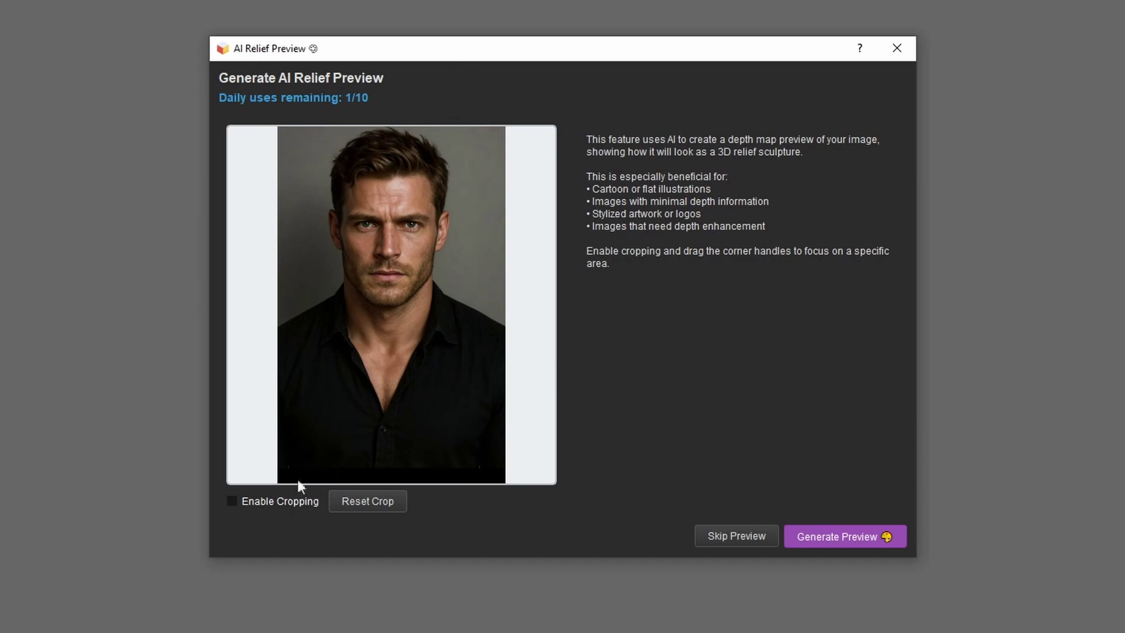
- Crop off the portrait's black strip along its lower edge, generate an AI relief preview, and use the AI version
{"action": "left_click", "coordinate": [231, 501]}
{"action": "left_click_drag", "start_coordinate": [506, 487], "coordinate": [494, 466]}
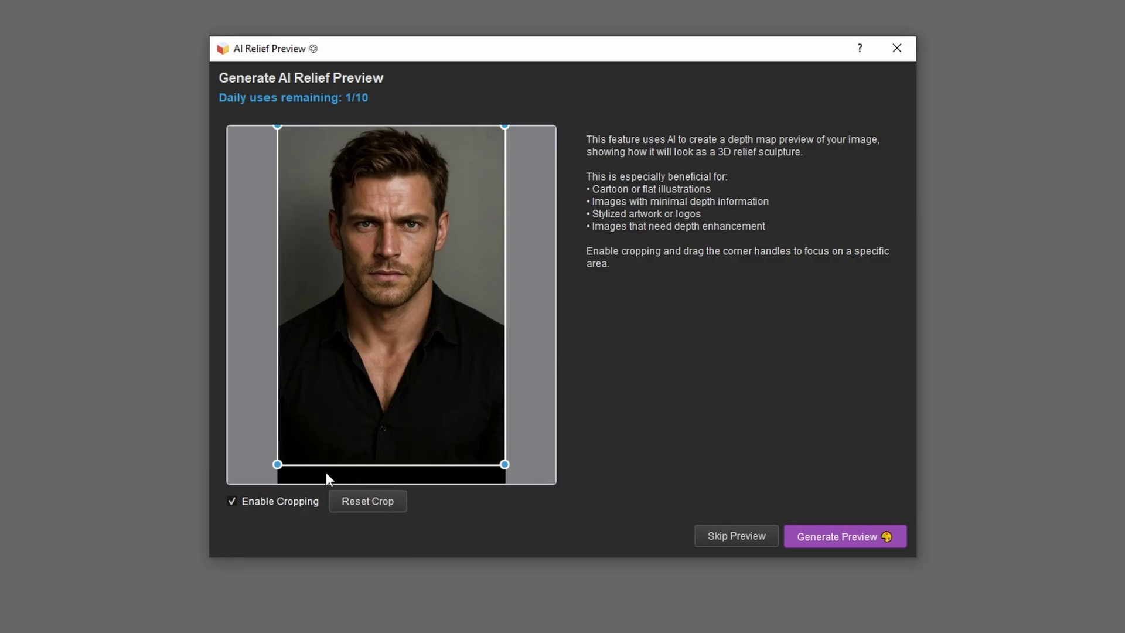
{"action": "left_click", "coordinate": [853, 535]}
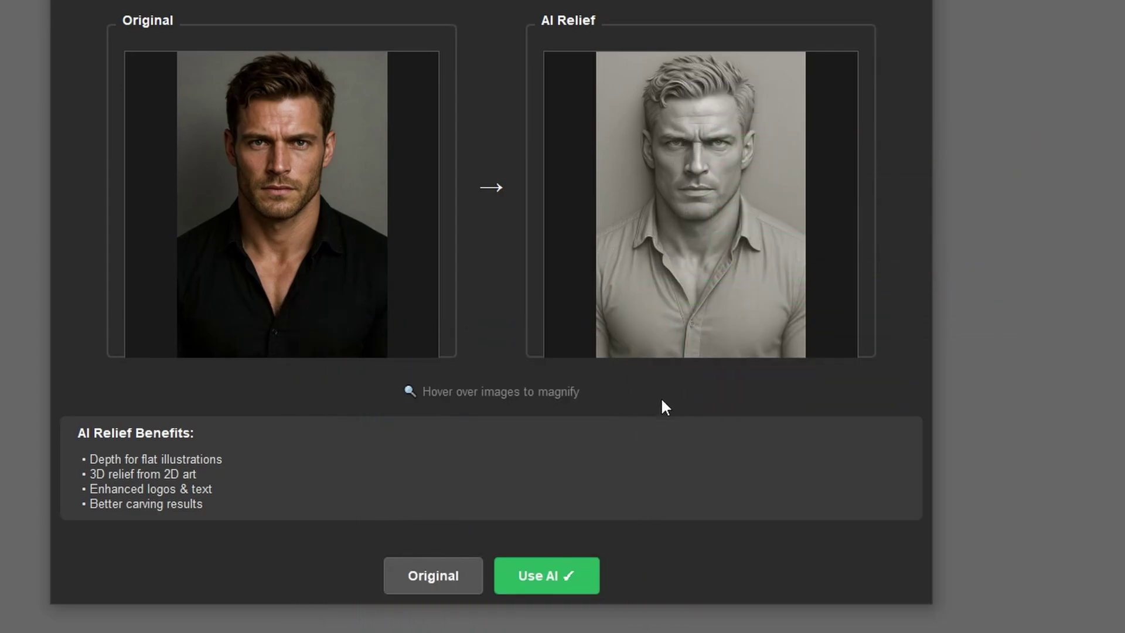
{"action": "left_click", "coordinate": [560, 578]}
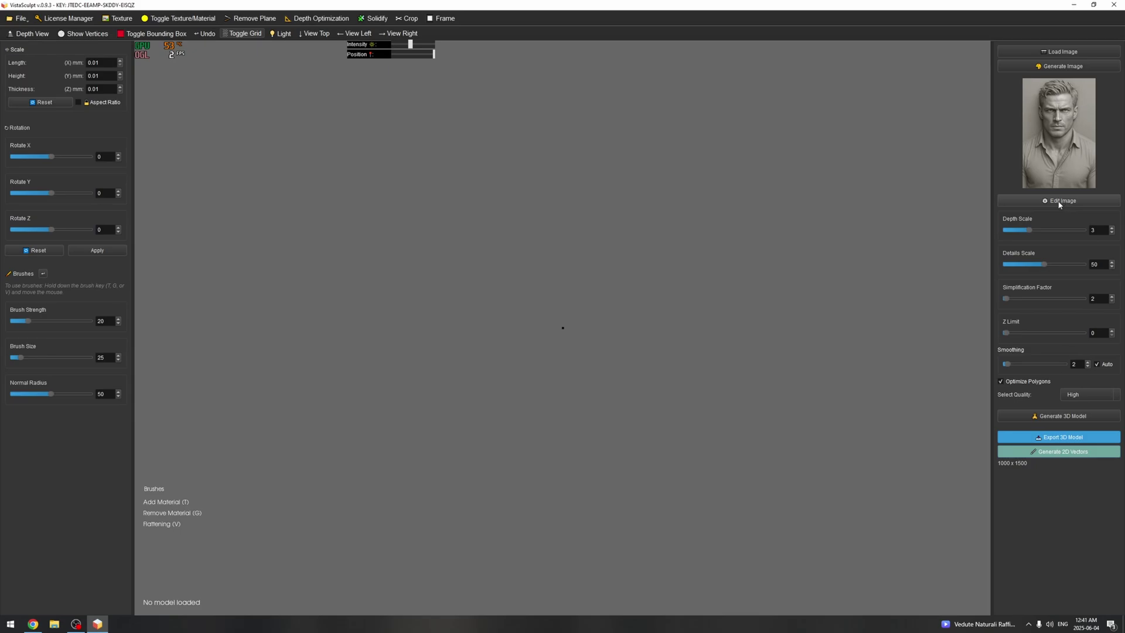
- Set the details scale to 100 and inspect the portrait relief image in the image editor without editing it
{"action": "left_click", "coordinate": [1060, 201]}
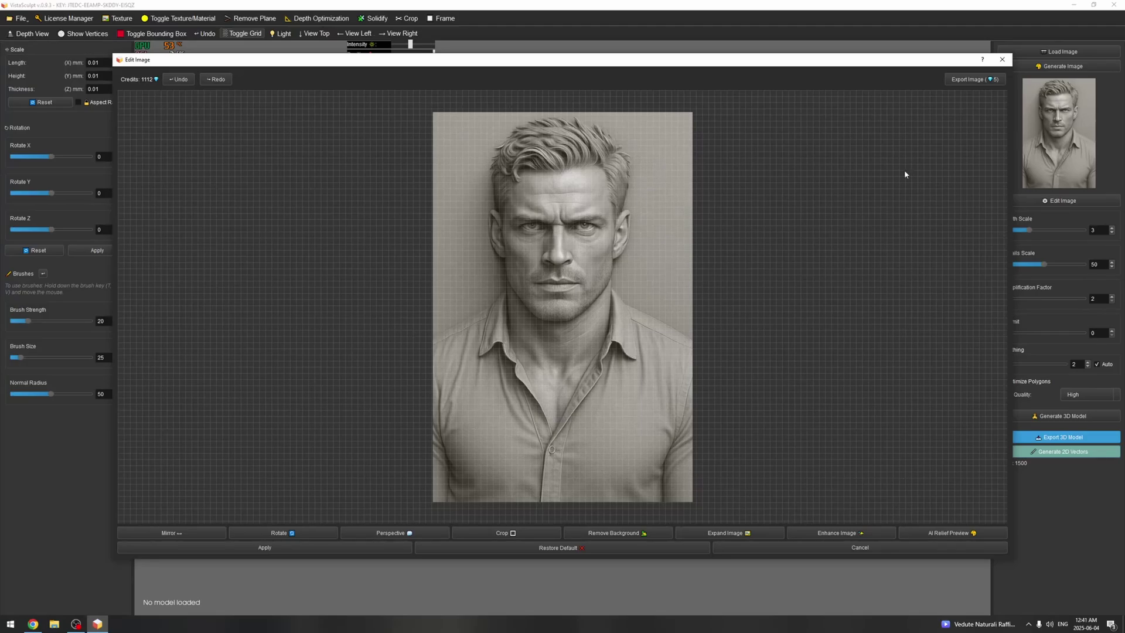
{"action": "left_click", "coordinate": [1003, 60]}
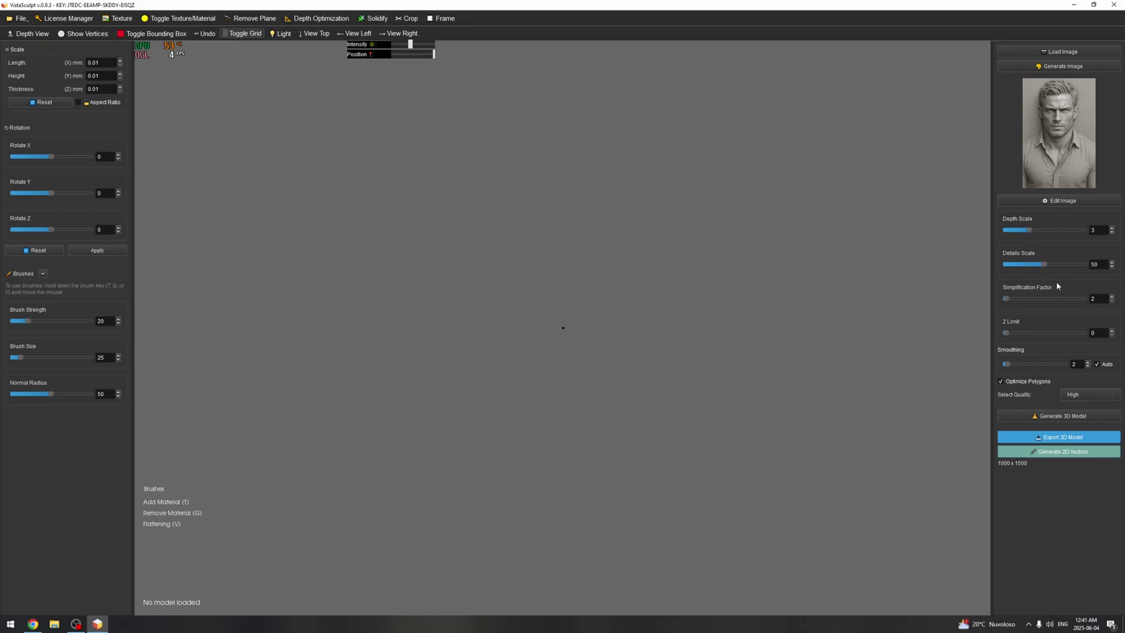
{"action": "left_click_drag", "start_coordinate": [1046, 263], "coordinate": [1084, 264]}
{"action": "left_click", "coordinate": [1060, 201]}
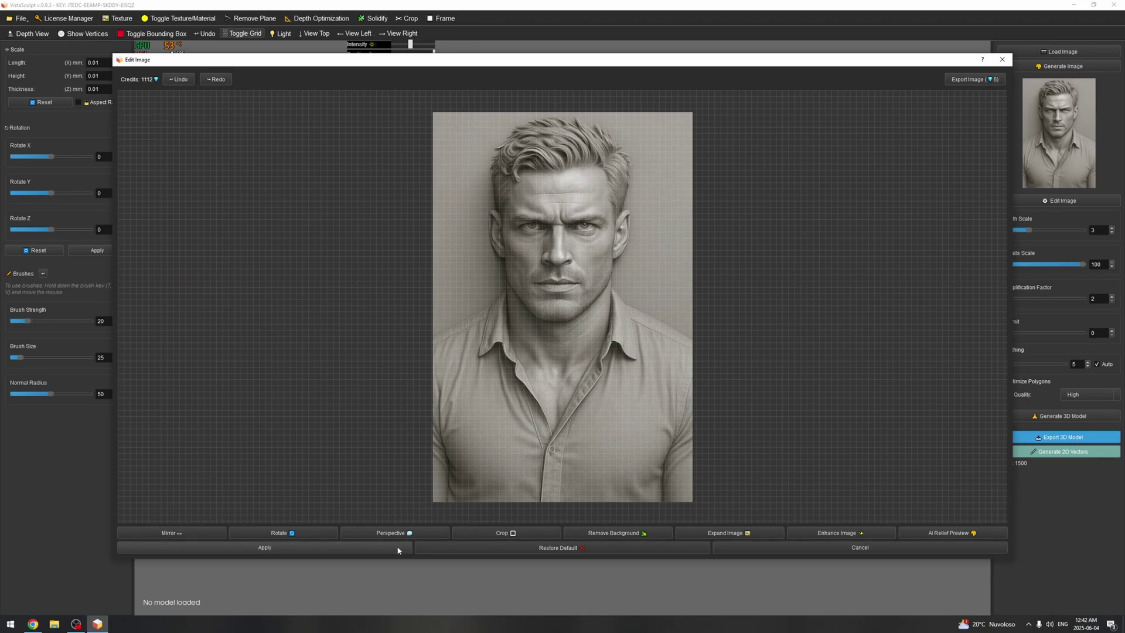
{"action": "left_click", "coordinate": [1002, 59]}
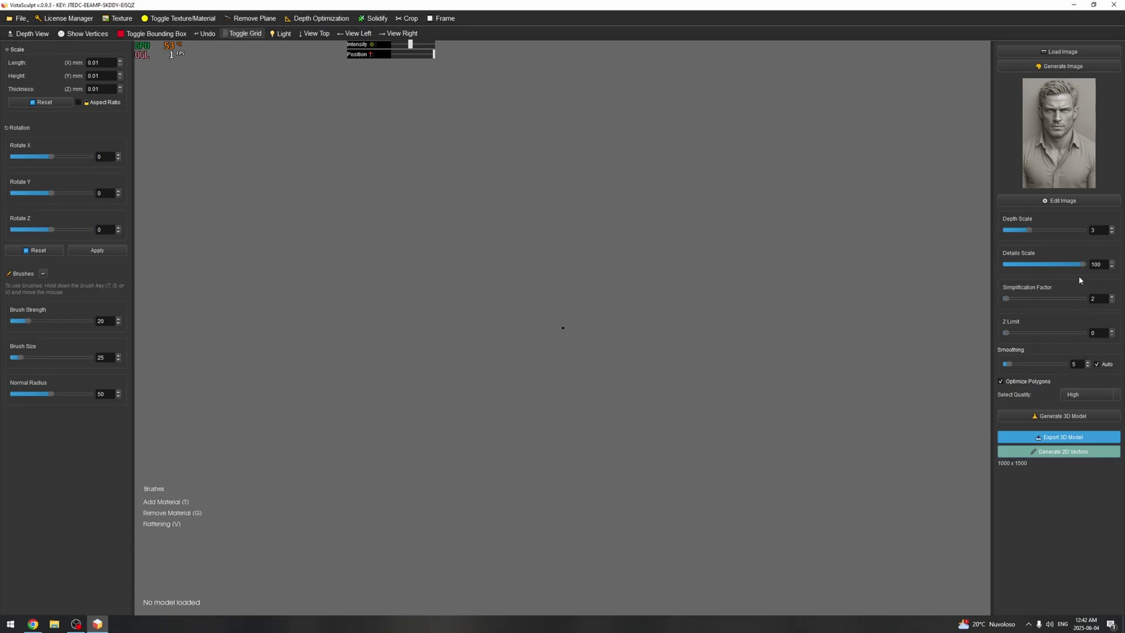
- Keep the quality at High and generate the 3D model from the portrait relief image
{"action": "left_click", "coordinate": [1072, 394]}
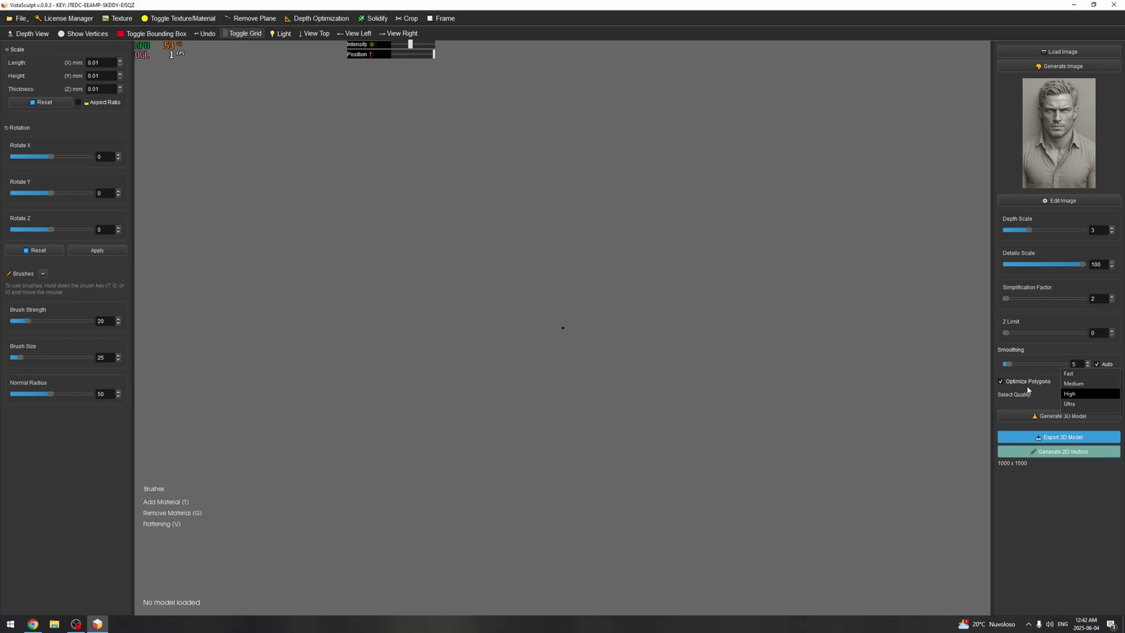
{"action": "left_click", "coordinate": [1076, 396]}
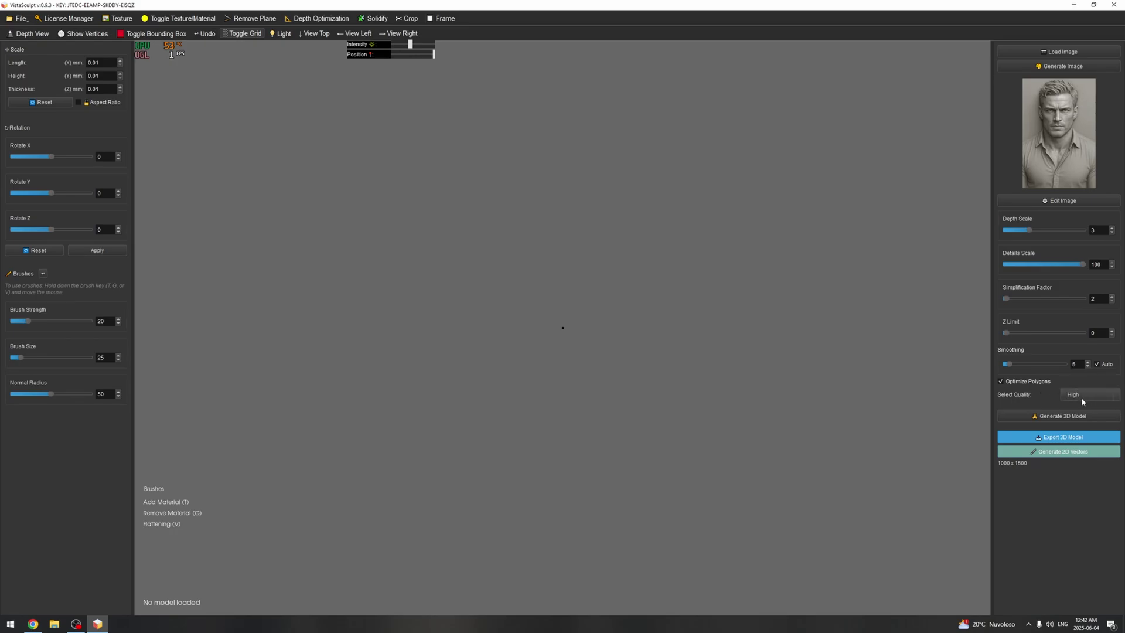
{"action": "left_click", "coordinate": [1063, 416]}
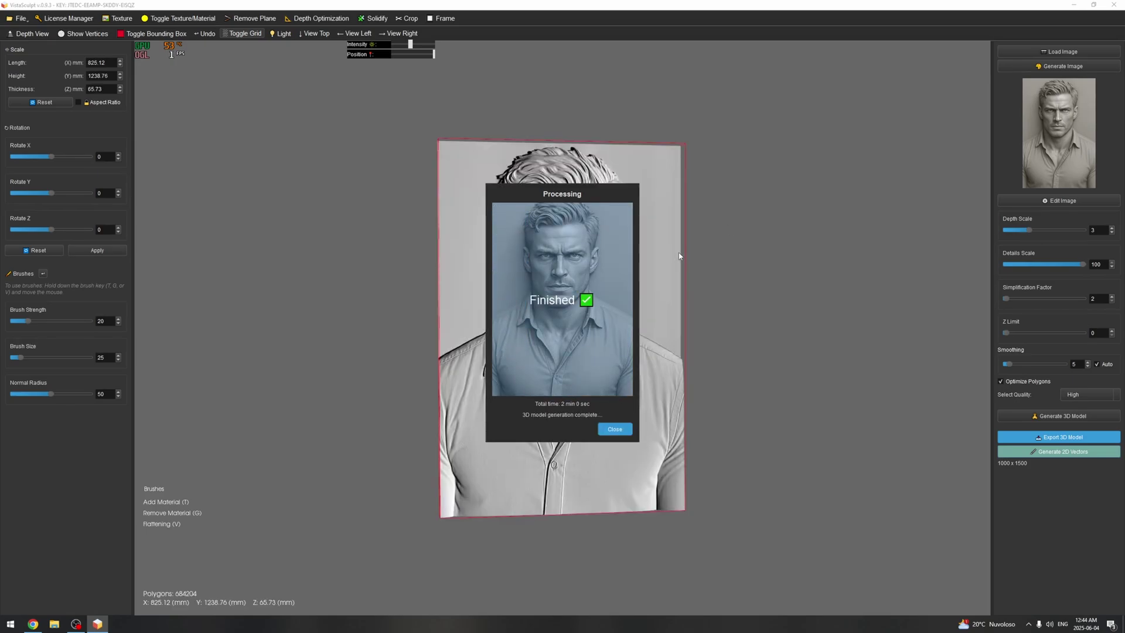
{"action": "left_click", "coordinate": [615, 428]}
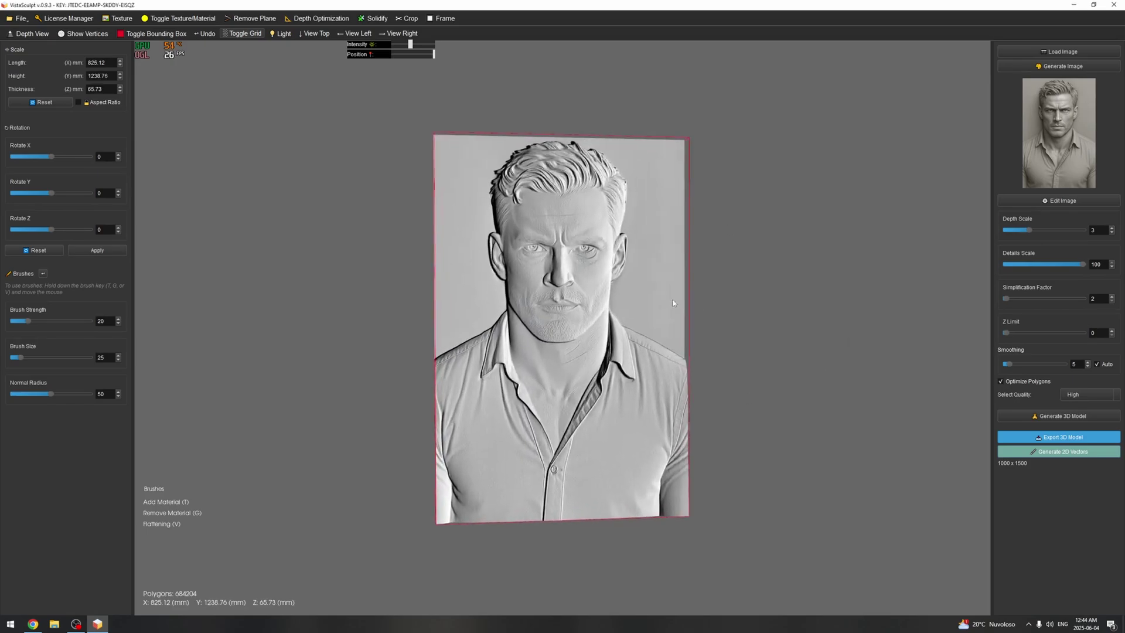
- Try out different thicknesses on the portrait relief, ending at 135.73 mm
{"action": "left_click_drag", "start_coordinate": [489, 302], "coordinate": [550, 247]}
{"action": "scroll", "coordinate": [586, 223], "scroll_direction": "up", "scroll_amount": 3}
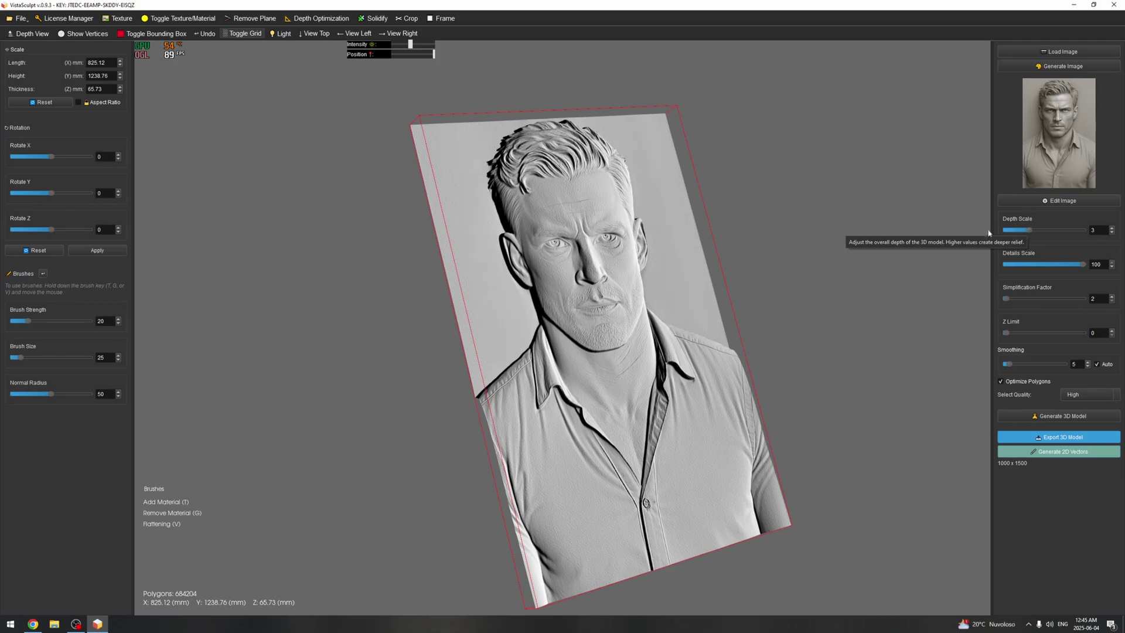
{"action": "scroll", "coordinate": [120, 88], "scroll_direction": "up", "scroll_amount": 13}
{"action": "key", "text": "Up"}
{"action": "key", "text": "Up"}
{"action": "key", "text": "Up"}
{"action": "key", "text": "Up"}
{"action": "key", "text": "Up"}
{"action": "key", "text": "Up"}
{"action": "key", "text": "Up"}
{"action": "key", "text": "Up"}
{"action": "key", "text": "Up"}
{"action": "key", "text": "Up"}
{"action": "key", "text": "Up"}
{"action": "key", "text": "Up"}
{"action": "key", "text": "Up"}
{"action": "key", "text": "Up"}
{"action": "key", "text": "Up"}
{"action": "key", "text": "Up"}
{"action": "key", "text": "Up"}
{"action": "key", "text": "Up"}
{"action": "key", "text": "Up"}
{"action": "key", "text": "Up"}
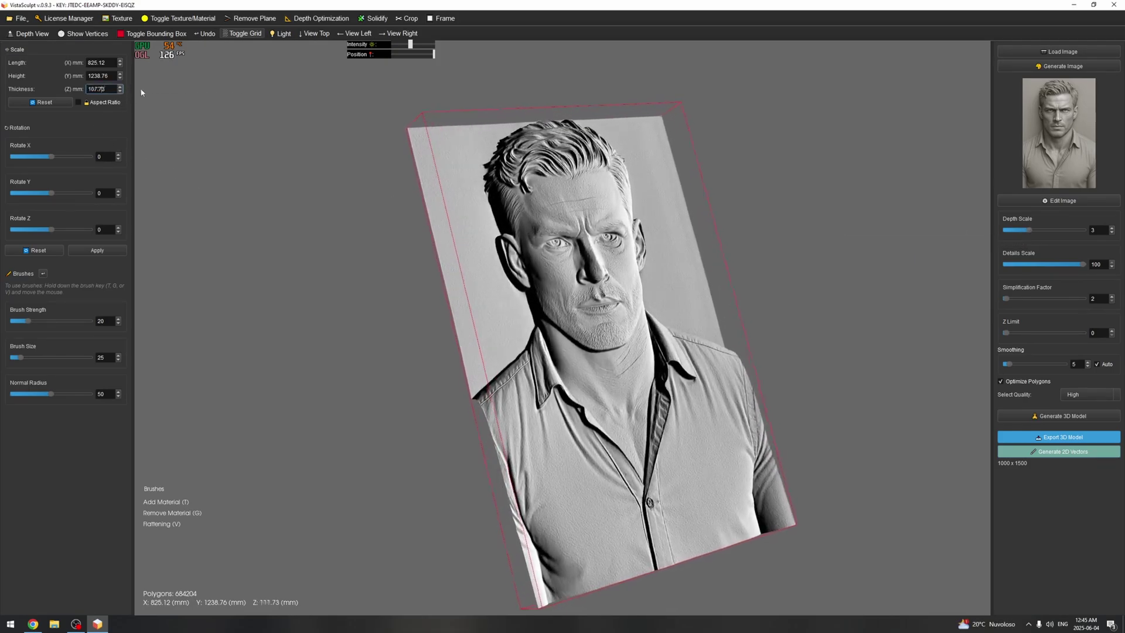
{"action": "key", "text": "Up"}
{"action": "key", "text": "Up"}
{"action": "key", "text": "Up"}
{"action": "key", "text": "Up"}
{"action": "key", "text": "Up"}
{"action": "key", "text": "Up"}
{"action": "key", "text": "Up"}
{"action": "key", "text": "Up"}
{"action": "key", "text": "Up"}
{"action": "key", "text": "Up"}
{"action": "key", "text": "Up"}
{"action": "key", "text": "Up"}
{"action": "key", "text": "Up"}
{"action": "key", "text": "Up"}
{"action": "key", "text": "Up"}
{"action": "key", "text": "Up"}
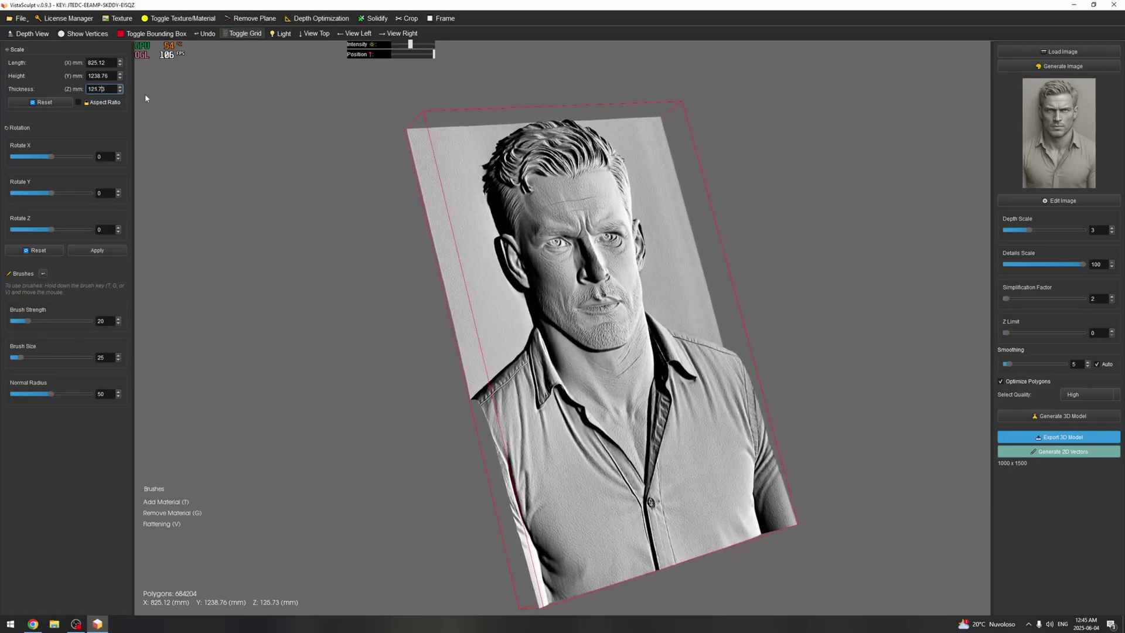
{"action": "key", "text": "Down"}
{"action": "key", "text": "Down"}
{"action": "key", "text": "Down"}
{"action": "key", "text": "Down"}
{"action": "key", "text": "Down"}
{"action": "key", "text": "Down"}
{"action": "key", "text": "Down"}
{"action": "key", "text": "Down"}
{"action": "key", "text": "Down"}
{"action": "key", "text": "Down"}
{"action": "key", "text": "Down"}
{"action": "key", "text": "Down"}
{"action": "key", "text": "Down"}
{"action": "key", "text": "Down"}
{"action": "key", "text": "Down"}
{"action": "key", "text": "Down"}
{"action": "key", "text": "Down"}
{"action": "key", "text": "Down"}
{"action": "key", "text": "Down"}
{"action": "key", "text": "Down"}
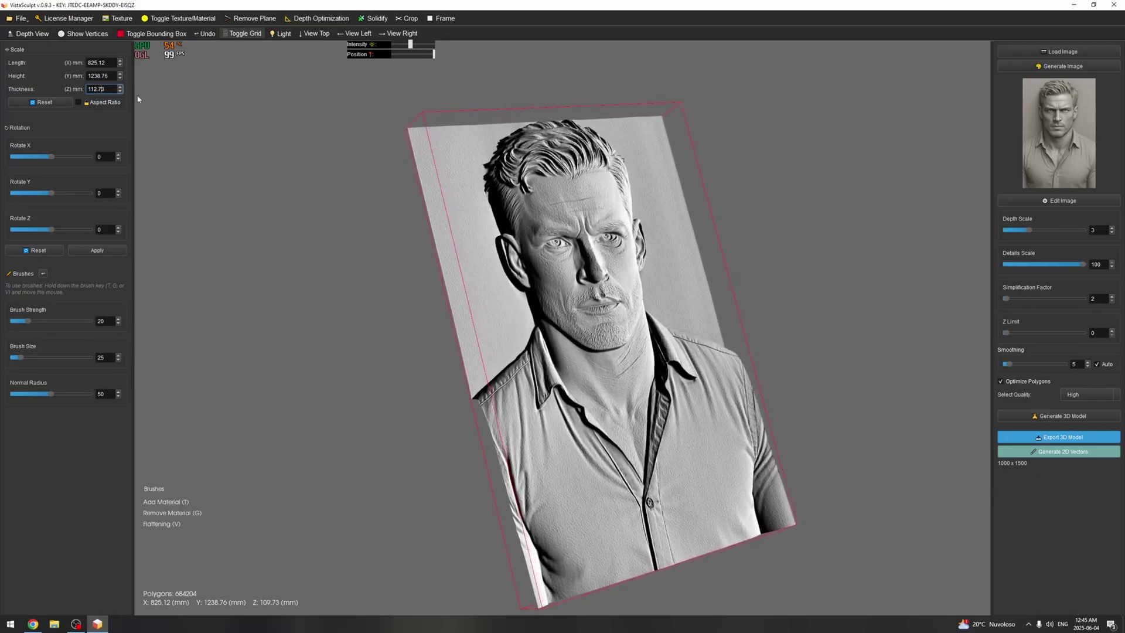
{"action": "key", "text": "Down"}
{"action": "key", "text": "Up"}
{"action": "key", "text": "Up"}
{"action": "key", "text": "Up"}
{"action": "key", "text": "Up"}
{"action": "key", "text": "Up"}
{"action": "key", "text": "Up"}
{"action": "key", "text": "Up"}
{"action": "key", "text": "Up"}
{"action": "key", "text": "Up"}
{"action": "key", "text": "Up"}
{"action": "key", "text": "Up"}
{"action": "key", "text": "Up"}
{"action": "key", "text": "Up"}
{"action": "key", "text": "Up"}
{"action": "key", "text": "Up"}
{"action": "key", "text": "Up"}
{"action": "key", "text": "Up"}
{"action": "key", "text": "Up"}
{"action": "key", "text": "Up"}
{"action": "key", "text": "Up"}
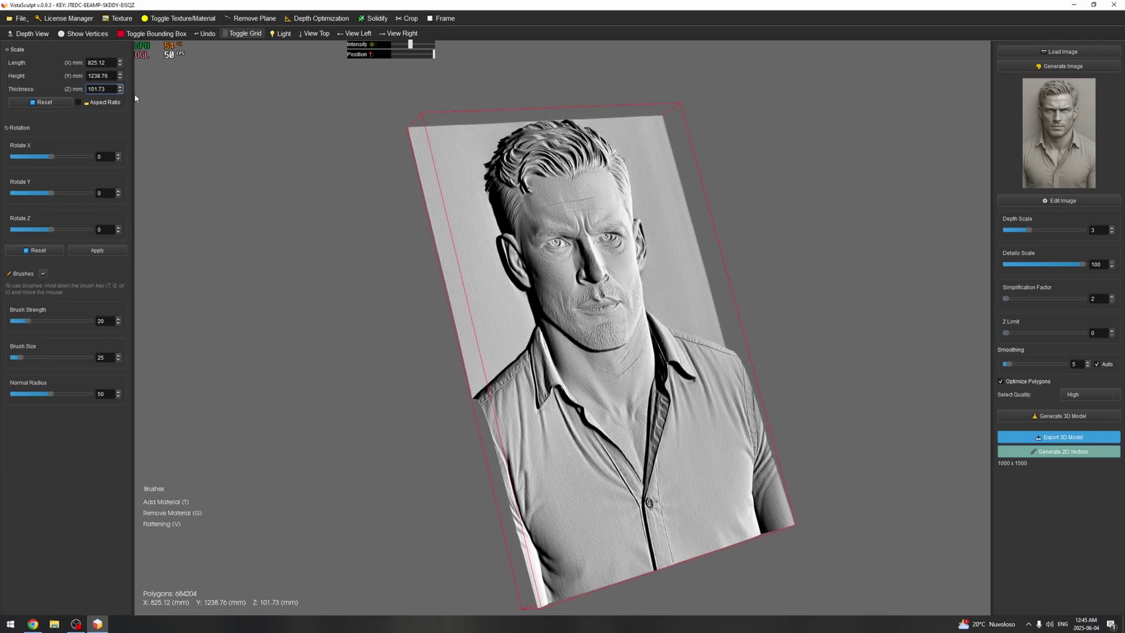
{"action": "key", "text": "Up"}
{"action": "key", "text": "Up"}
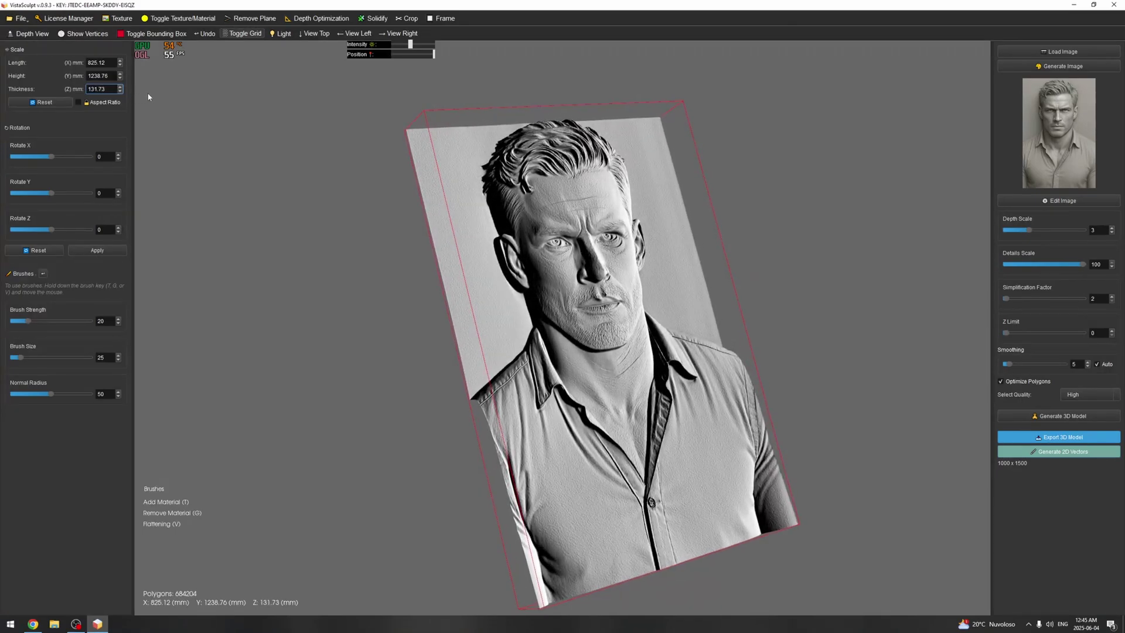
{"action": "key", "text": "Up"}
{"action": "key", "text": "Up"}
{"action": "key", "text": "Up"}
{"action": "key", "text": "Up"}
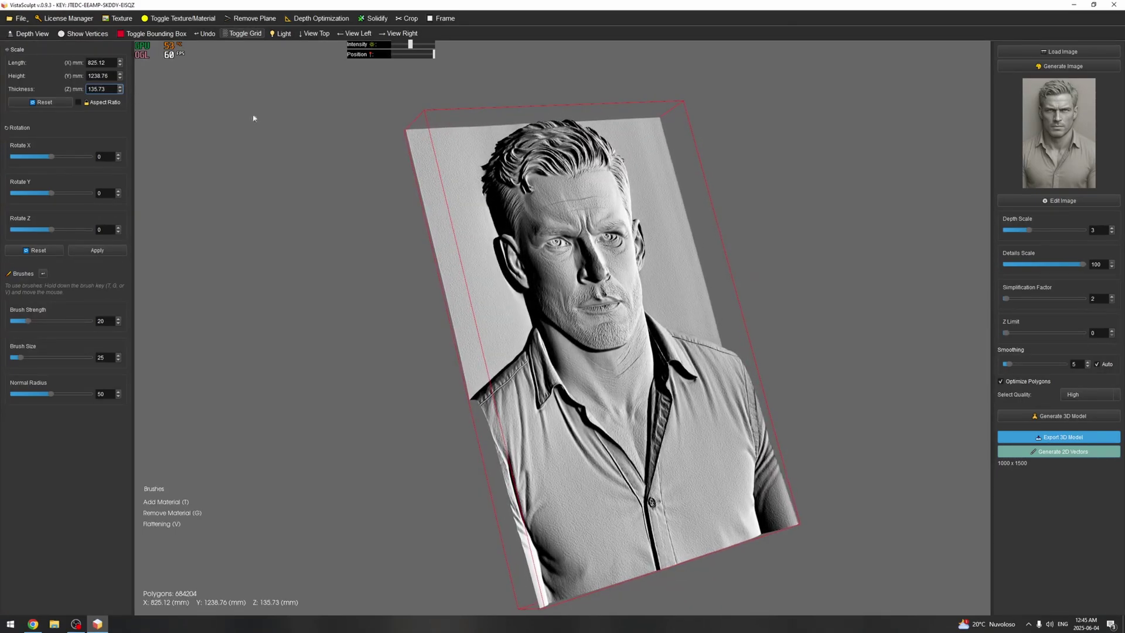
- Exaggerate the relief's thickness to 225.73 mm, and bring it down to 96.73 mm
{"action": "left_click_drag", "start_coordinate": [308, 127], "coordinate": [268, 182]}
{"action": "scroll", "coordinate": [374, 182], "scroll_direction": "up", "scroll_amount": 3}
{"action": "left_click", "coordinate": [120, 87]}
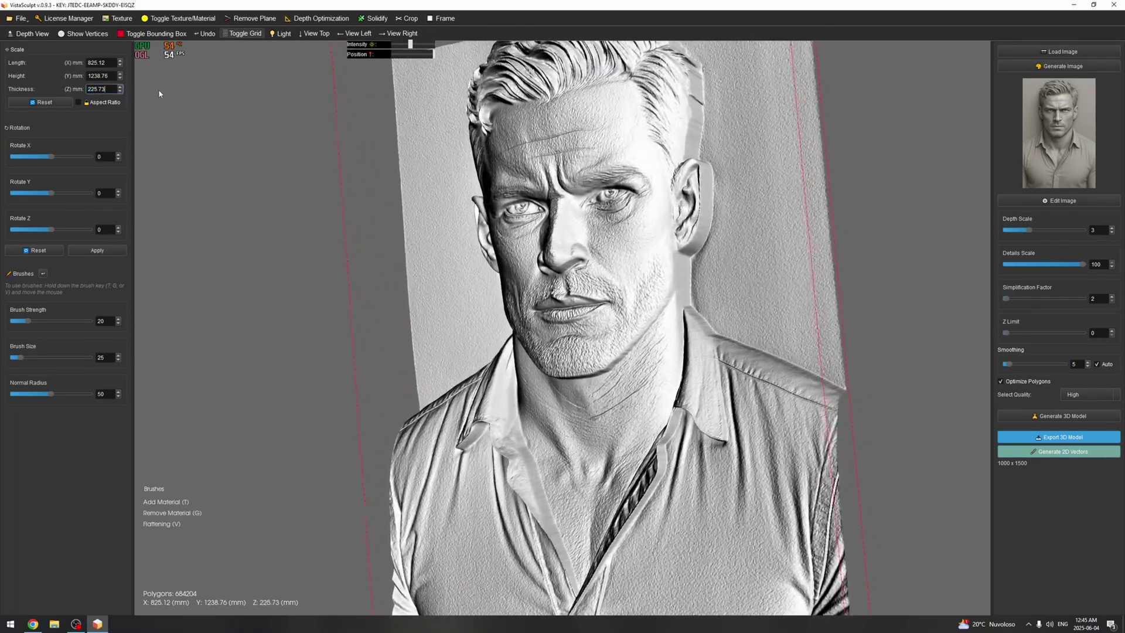
{"action": "left_click_drag", "start_coordinate": [157, 92], "coordinate": [103, 95]}
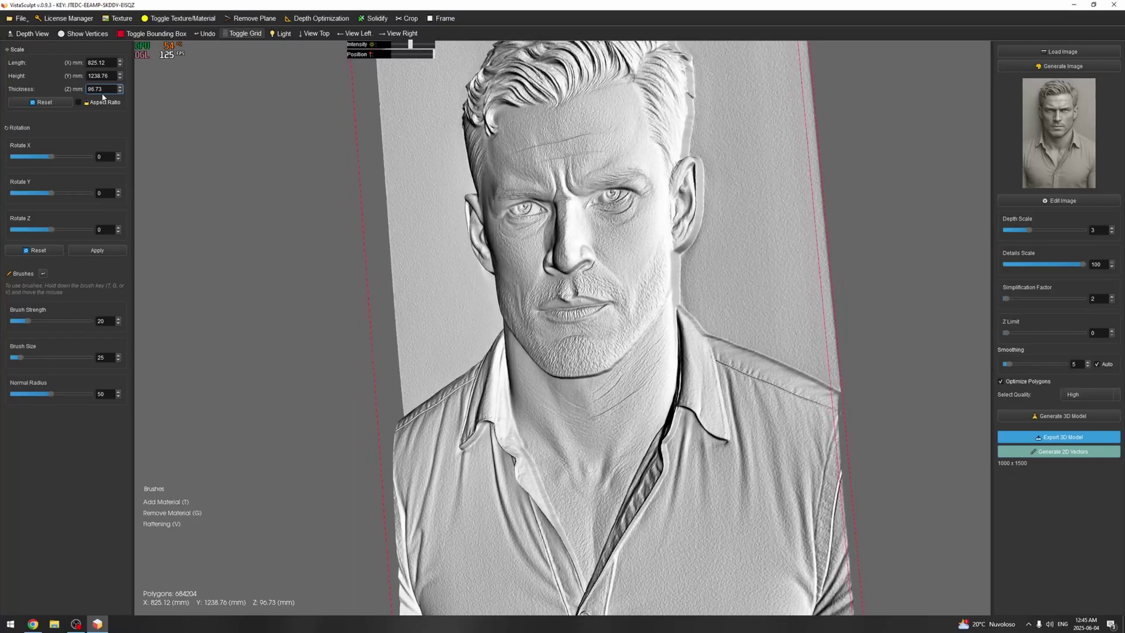
- Reset the portrait relief's scale to its original dimensions
{"action": "left_click", "coordinate": [1027, 229]}
{"action": "left_click_drag", "start_coordinate": [607, 203], "coordinate": [652, 194]}
{"action": "scroll", "coordinate": [652, 195], "scroll_direction": "down", "scroll_amount": 2}
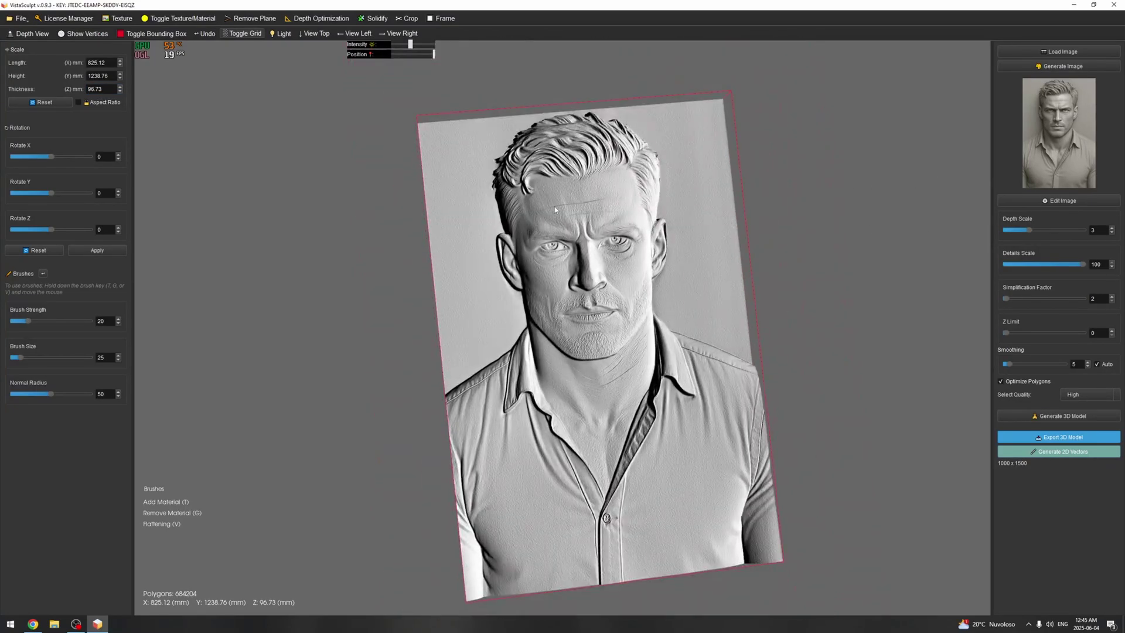
{"action": "left_click", "coordinate": [58, 103]}
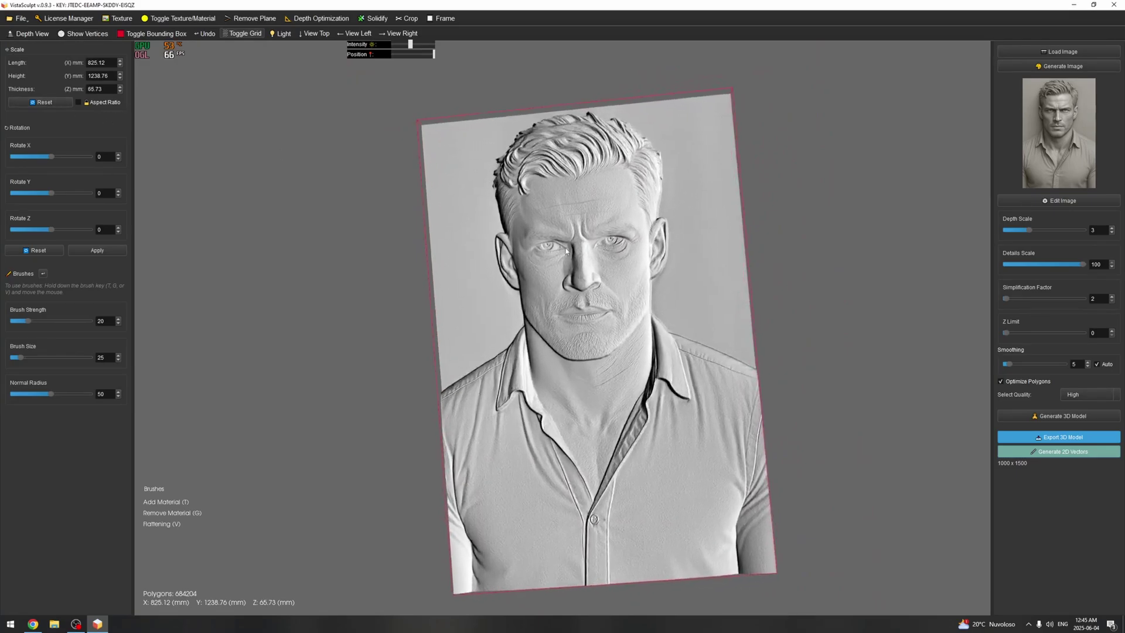
- Start removing the background with Remove Plane, setting the cut position to 17% and refining it to 13%
{"action": "mouse_move", "coordinate": [573, 253]}
{"action": "left_mouse_down"}
{"action": "mouse_move", "coordinate": [720, 234]}
{"action": "mouse_move", "coordinate": [456, 249]}
{"action": "mouse_move", "coordinate": [618, 260]}
{"action": "mouse_move", "coordinate": [580, 259]}
{"action": "left_mouse_up"}
{"action": "left_click_drag", "start_coordinate": [508, 159], "coordinate": [541, 187]}
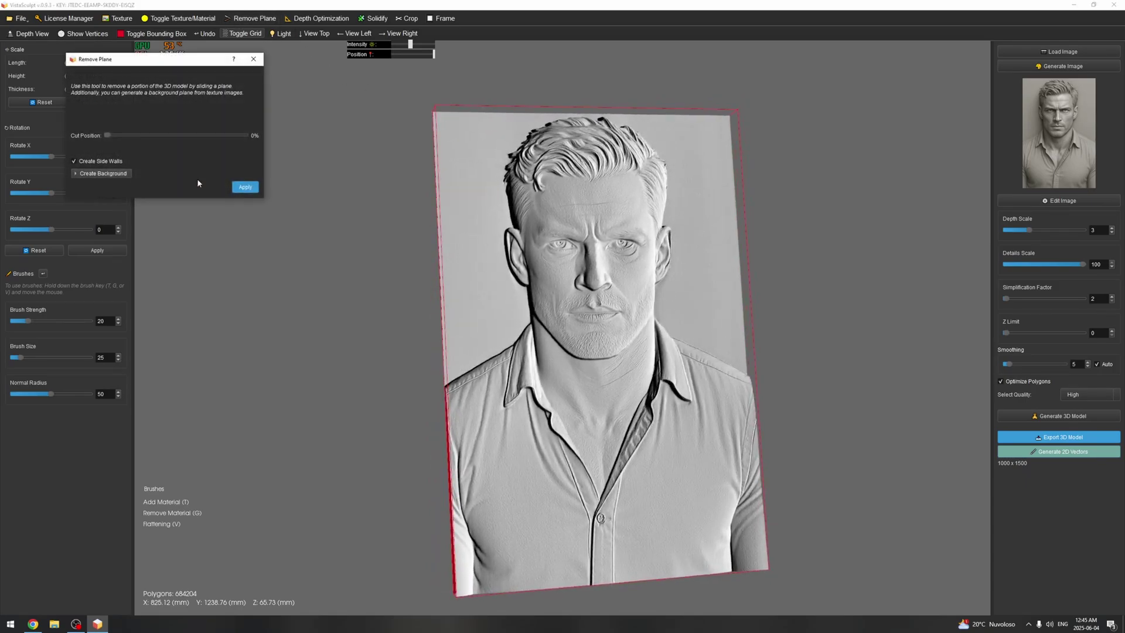
{"action": "left_click_drag", "start_coordinate": [108, 135], "coordinate": [128, 136]}
{"action": "scroll", "coordinate": [564, 291], "scroll_direction": "up", "scroll_amount": 8}
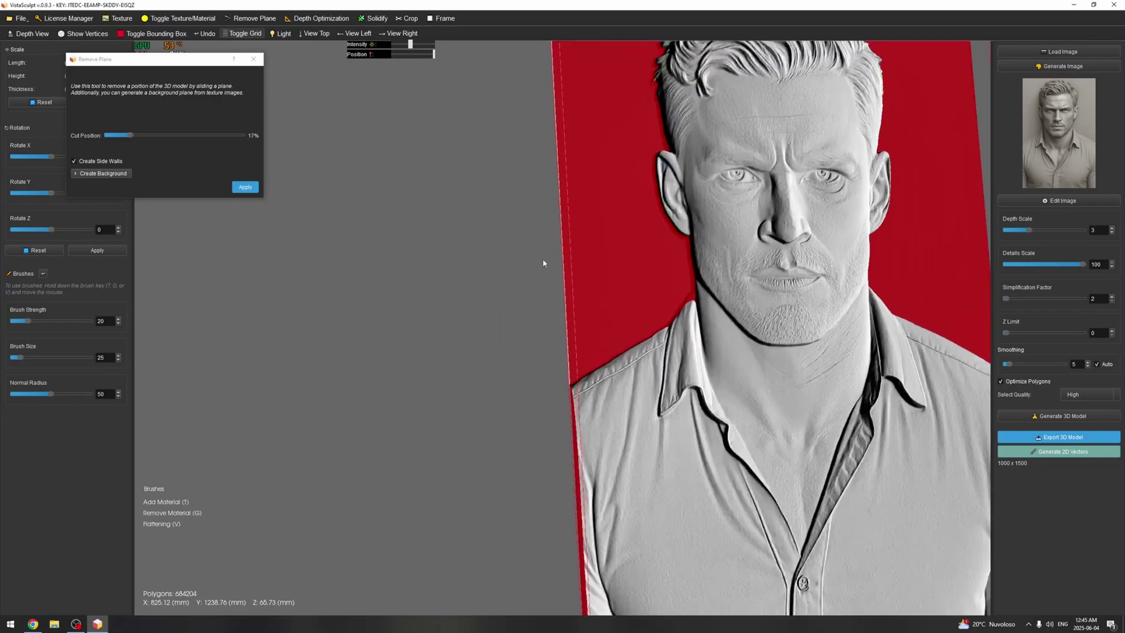
{"action": "middle_click_drag", "start_coordinate": [867, 269], "coordinate": [527, 287]}
{"action": "left_click_drag", "start_coordinate": [527, 288], "coordinate": [621, 310]}
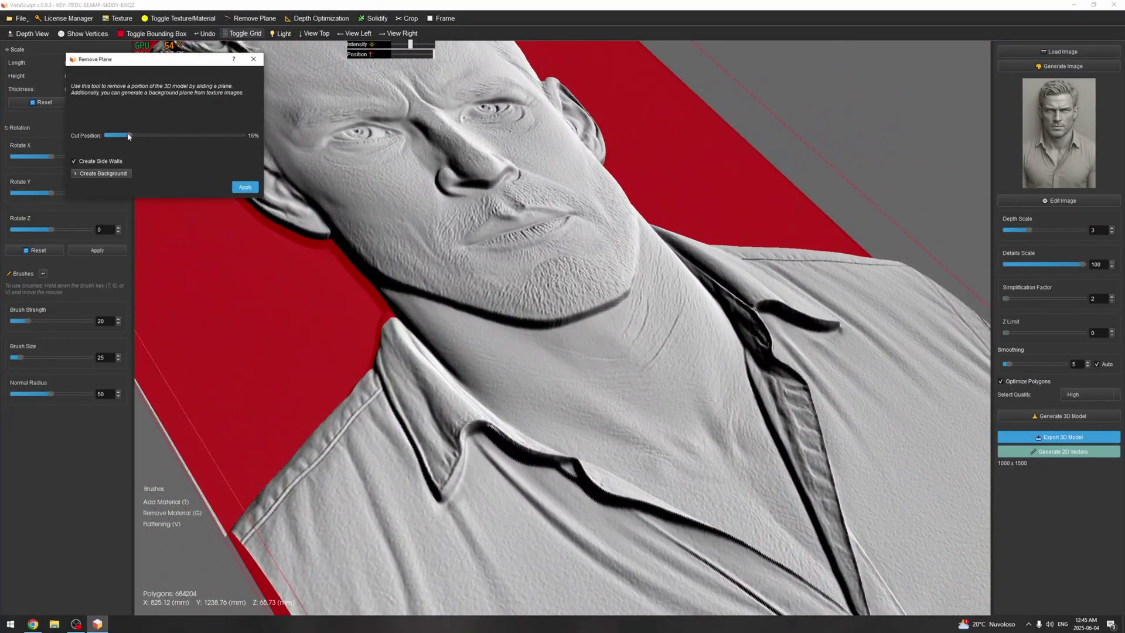
{"action": "left_click_drag", "start_coordinate": [130, 136], "coordinate": [125, 135]}
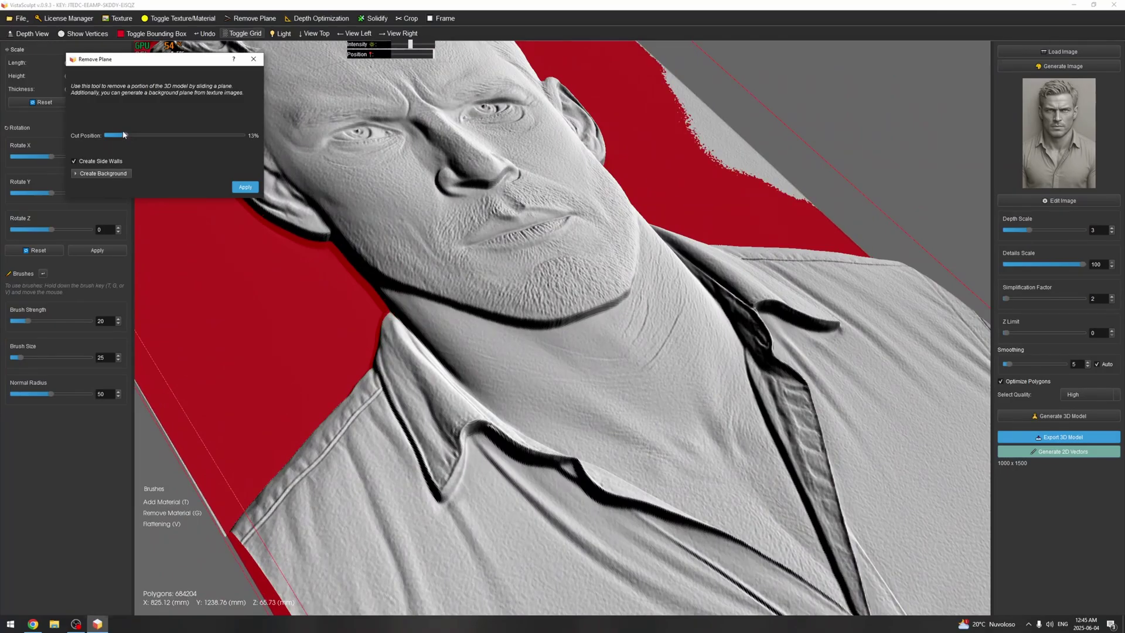
{"action": "left_click_drag", "start_coordinate": [567, 199], "coordinate": [633, 264]}
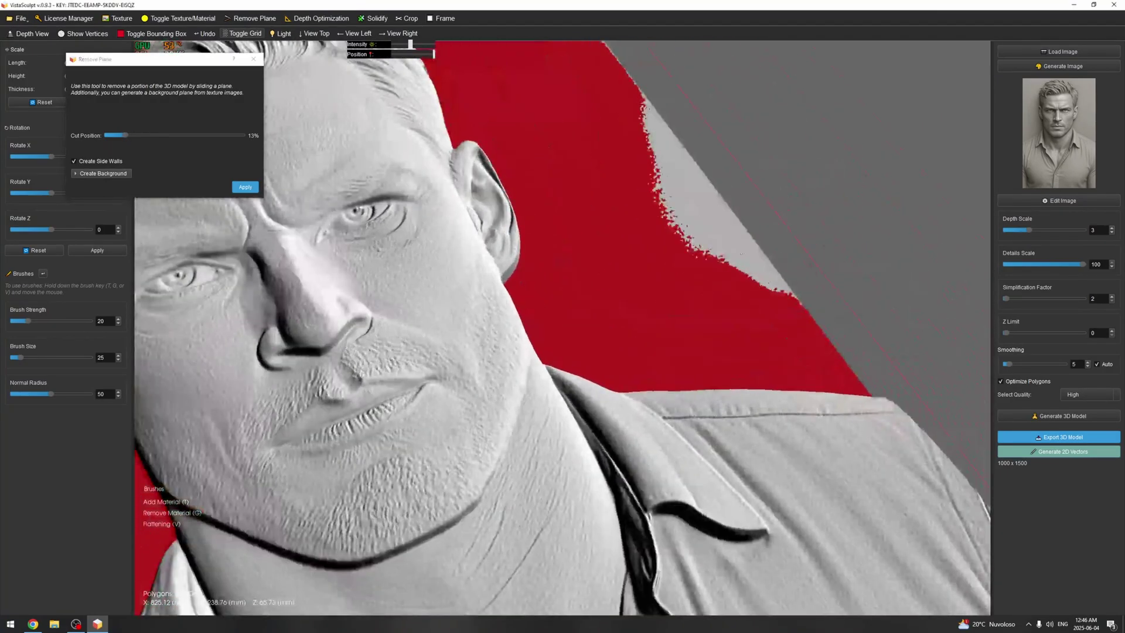
- Set the brush size to 164 and strength to 100, and remove material from the uncut background patch beside the ear
{"action": "left_click", "coordinate": [315, 34]}
{"action": "scroll", "coordinate": [773, 280], "scroll_direction": "up", "scroll_amount": 5}
{"action": "left_click_drag", "start_coordinate": [20, 357], "coordinate": [82, 360]}
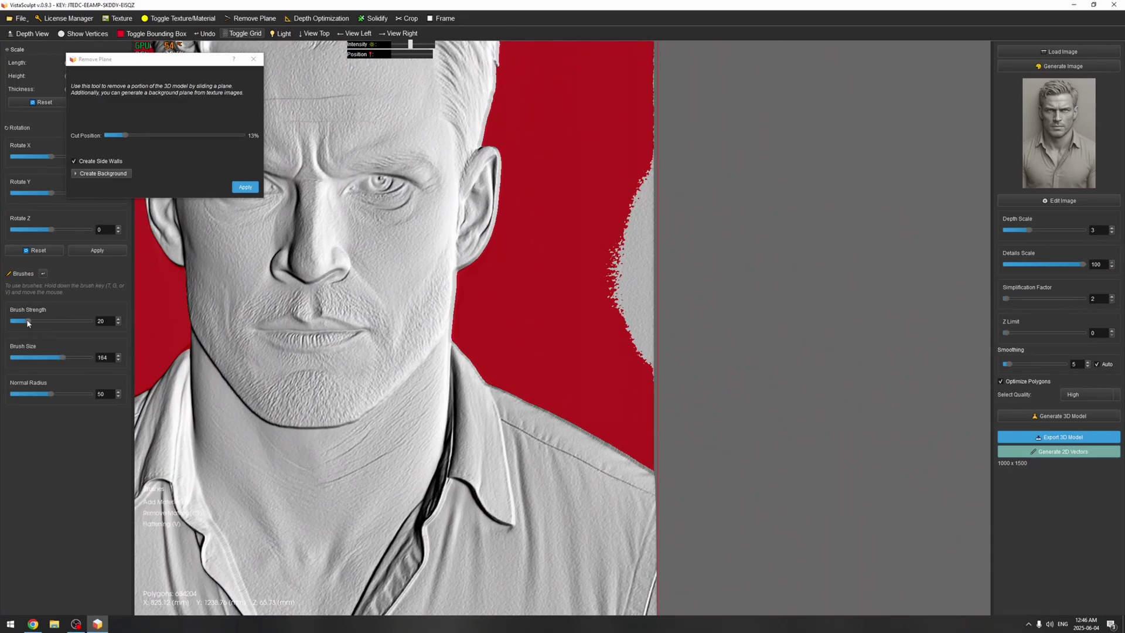
{"action": "left_click_drag", "start_coordinate": [27, 322], "coordinate": [92, 321]}
{"action": "scroll", "coordinate": [539, 298], "scroll_direction": "up", "scroll_amount": 5}
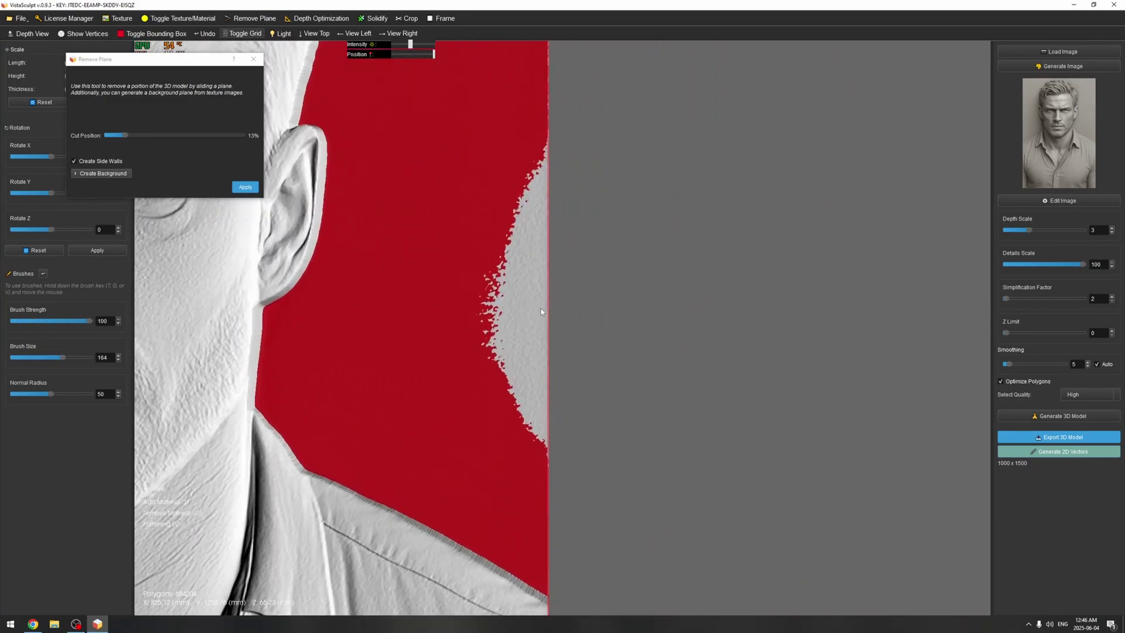
{"action": "key", "text": "g"}
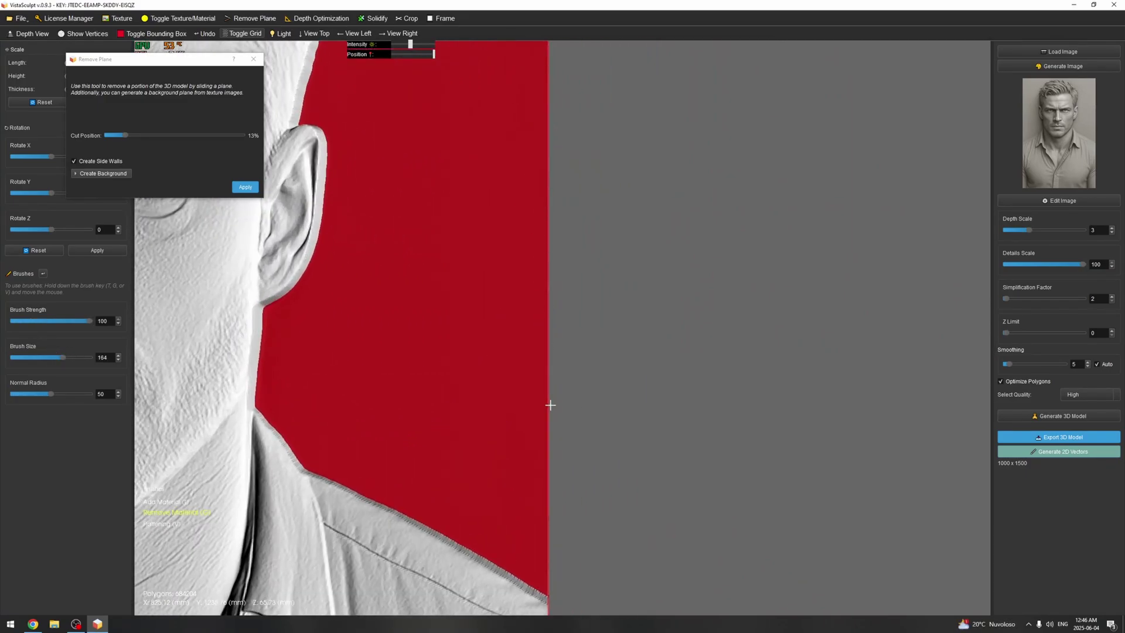
- Remove material from the small uncut patches left along the portrait's background edge
{"action": "scroll", "coordinate": [528, 383], "scroll_direction": "down", "scroll_amount": 5}
{"action": "left_click_drag", "start_coordinate": [500, 347], "coordinate": [718, 237]}
{"action": "left_click_drag", "start_coordinate": [581, 268], "coordinate": [598, 256]}
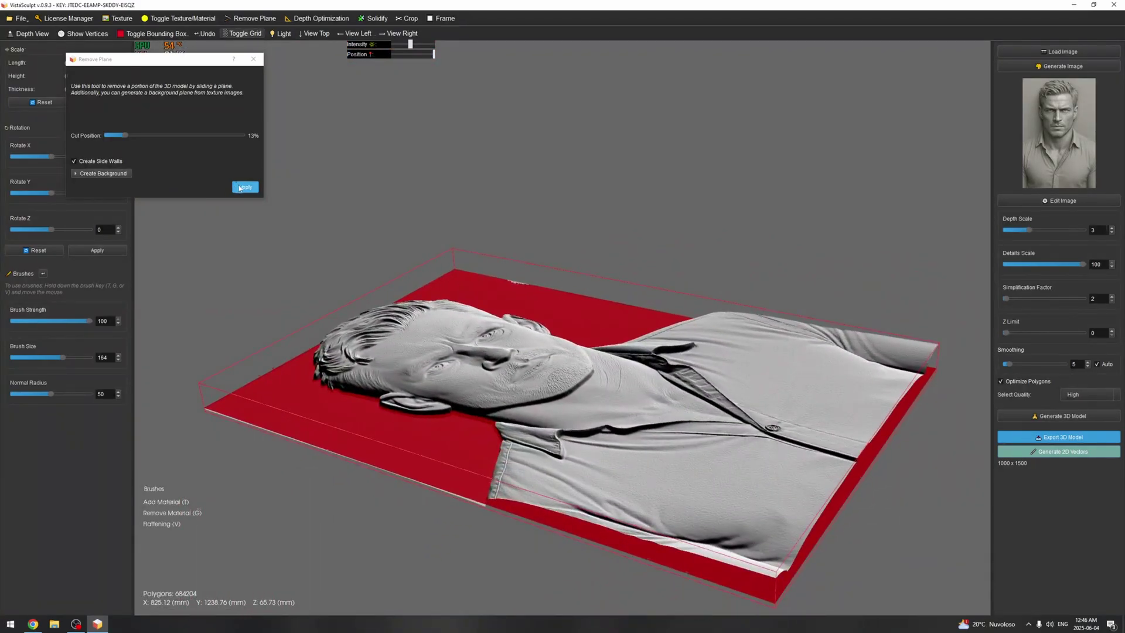
{"action": "left_click_drag", "start_coordinate": [428, 330], "coordinate": [380, 404]}
{"action": "middle_click_drag", "start_coordinate": [527, 305], "coordinate": [578, 419]}
{"action": "scroll", "coordinate": [578, 420], "scroll_direction": "up", "scroll_amount": 6}
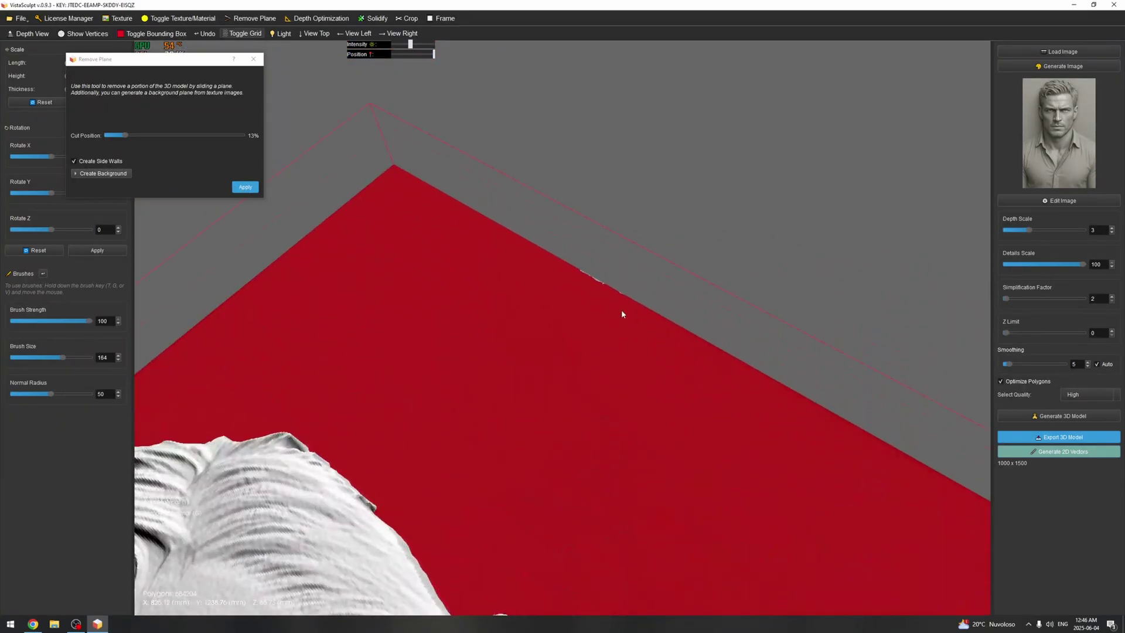
{"action": "key", "text": "g"}
{"action": "scroll", "coordinate": [615, 309], "scroll_direction": "down", "scroll_amount": 8}
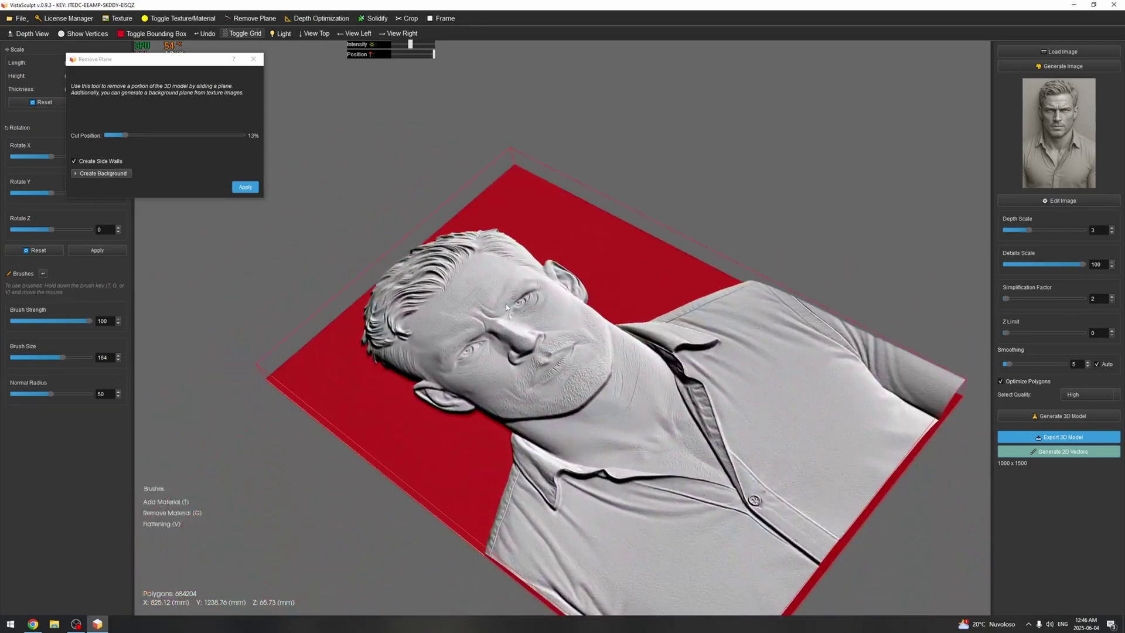
- Preview created textured backgrounds behind the portrait, including image (37).png and the oval-tile image (53).png
{"action": "left_click_drag", "start_coordinate": [563, 358], "coordinate": [563, 318]}
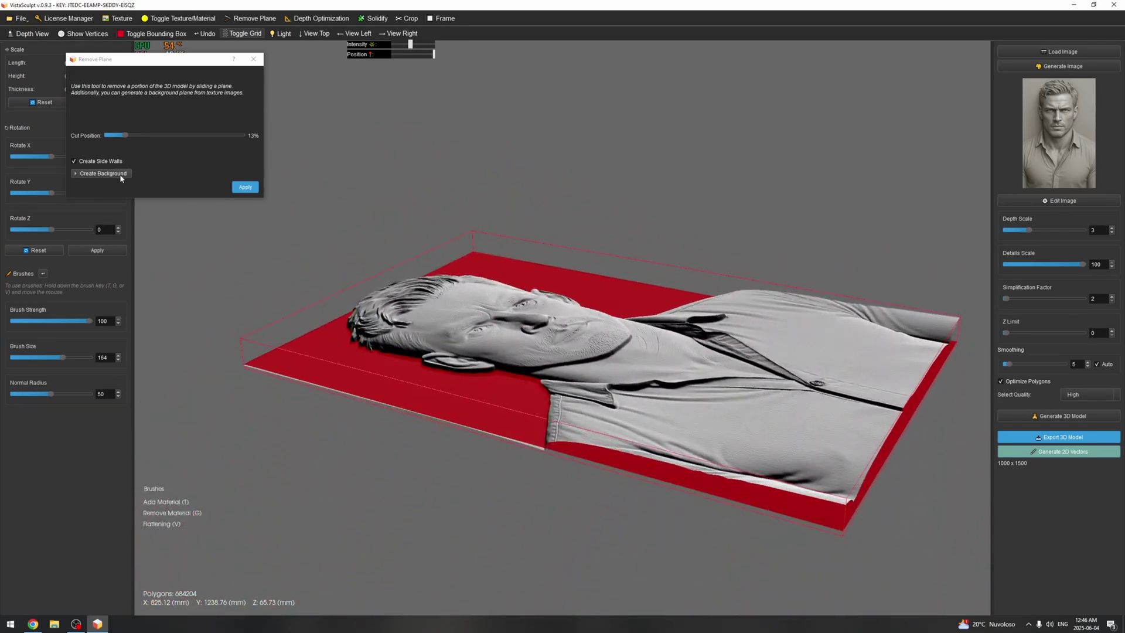
{"action": "left_click", "coordinate": [103, 173]}
{"action": "left_click", "coordinate": [221, 241]}
{"action": "left_click", "coordinate": [168, 240]}
{"action": "left_click", "coordinate": [169, 188]}
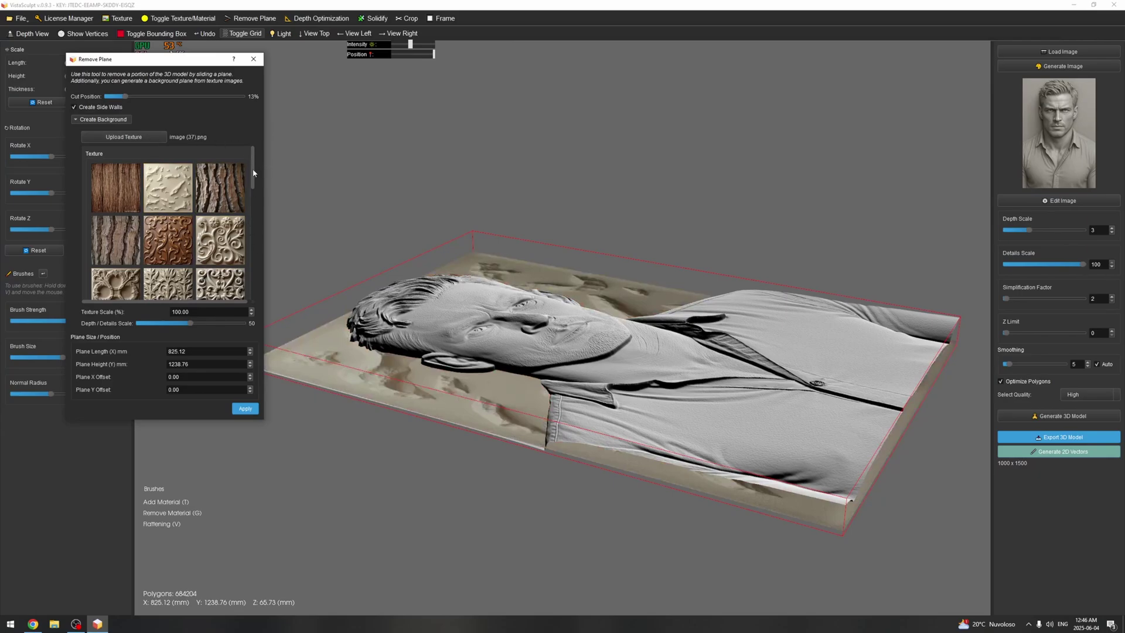
{"action": "scroll", "coordinate": [253, 173], "scroll_direction": "down", "scroll_amount": 5}
{"action": "left_click", "coordinate": [229, 250]}
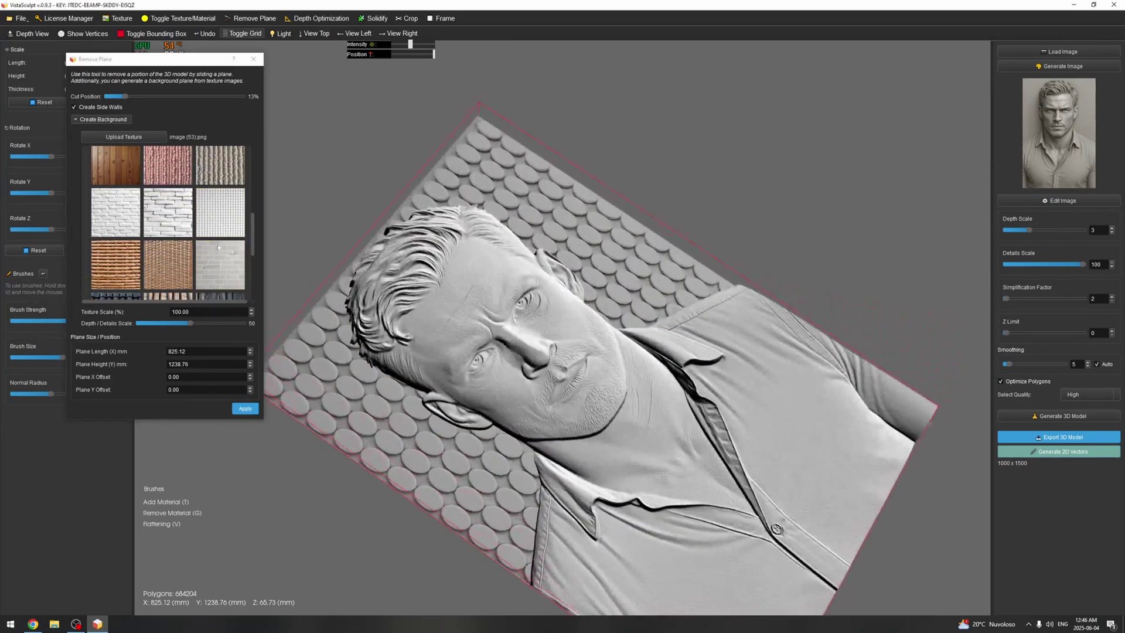
{"action": "scroll", "coordinate": [229, 251], "scroll_direction": "up", "scroll_amount": 5}
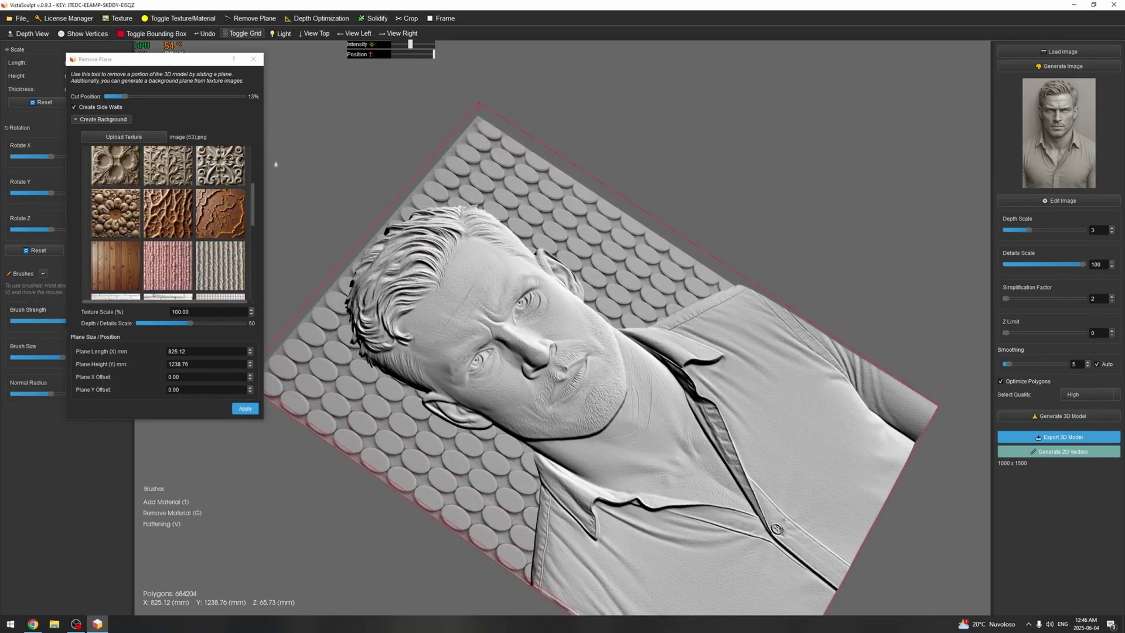
- Apply the plane cut with side walls and without a created background
{"action": "left_click", "coordinate": [106, 121]}
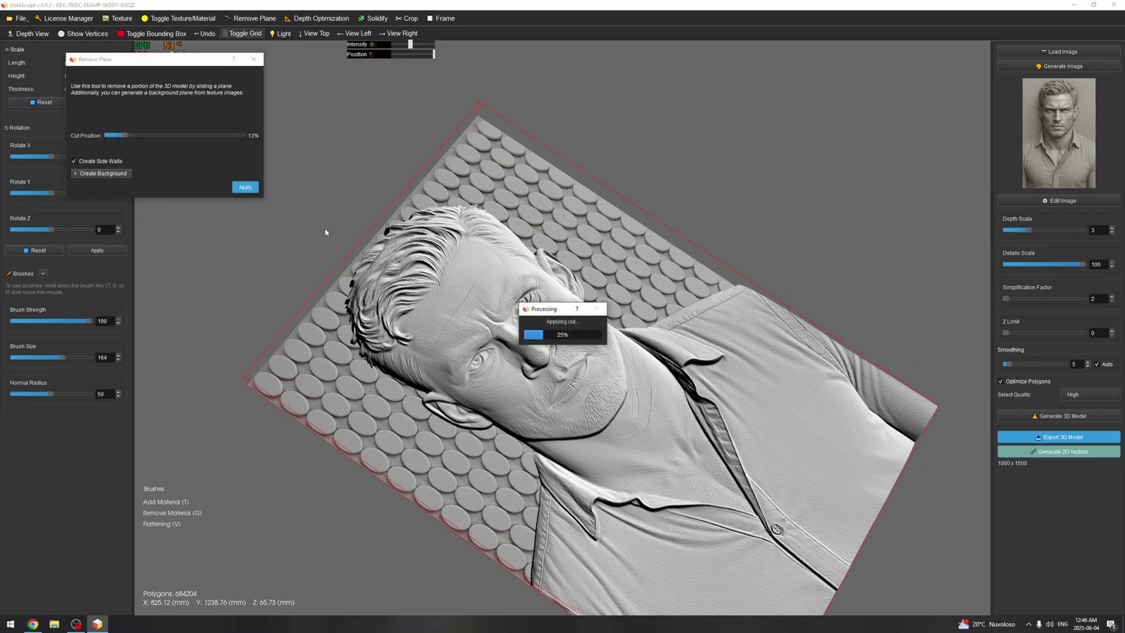
{"action": "left_click_drag", "start_coordinate": [351, 136], "coordinate": [302, 286]}
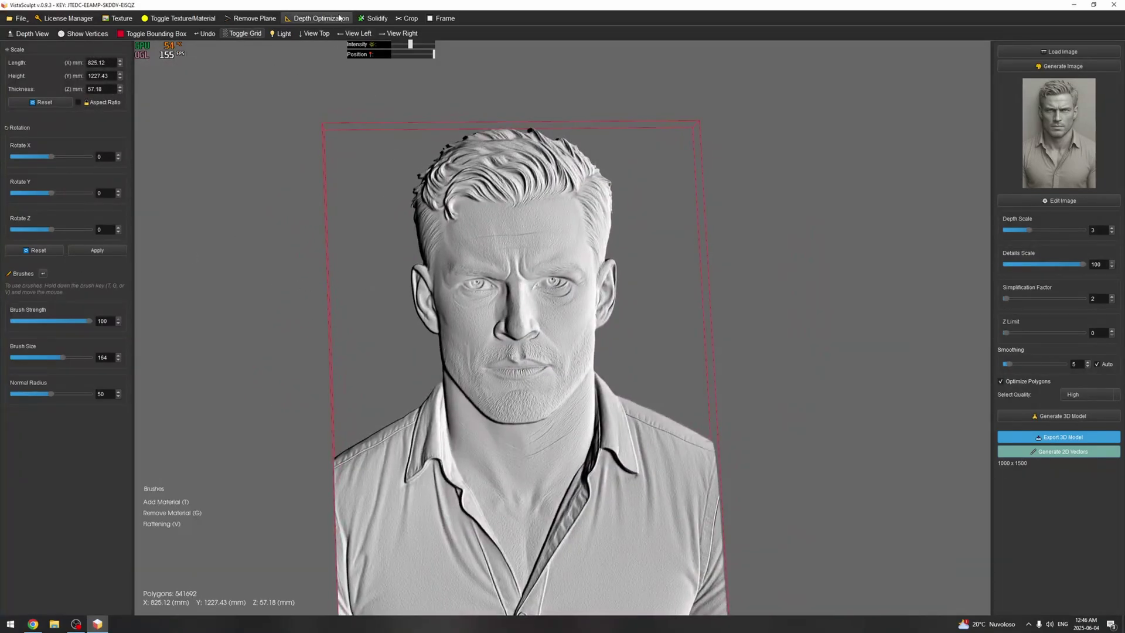
{"action": "left_click", "coordinate": [317, 35]}
{"action": "scroll", "coordinate": [509, 200], "scroll_direction": "up", "scroll_amount": 1}
{"action": "middle_click_drag", "start_coordinate": [509, 200], "coordinate": [463, 228]}
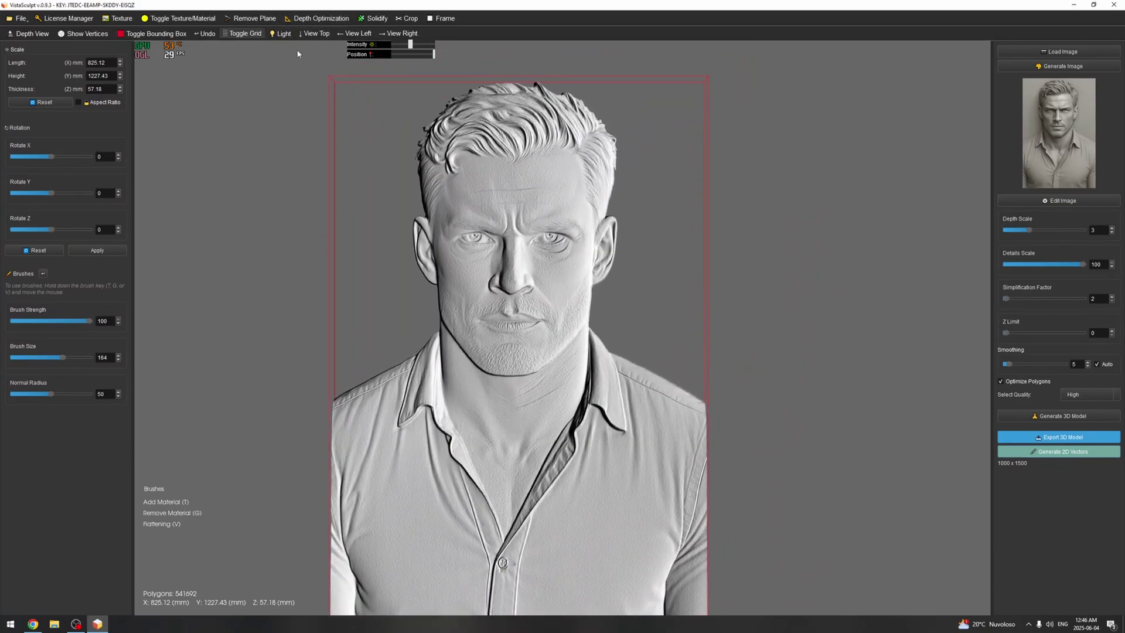
{"action": "mouse_move", "coordinate": [430, 192]}
{"action": "left_mouse_down"}
{"action": "mouse_move", "coordinate": [549, 191]}
{"action": "mouse_move", "coordinate": [433, 191]}
{"action": "left_mouse_up"}
- Outline the ear on the viewer's right with a closed polygon in the Crop tool, and leave the tool without cropping
{"action": "left_click", "coordinate": [409, 18]}
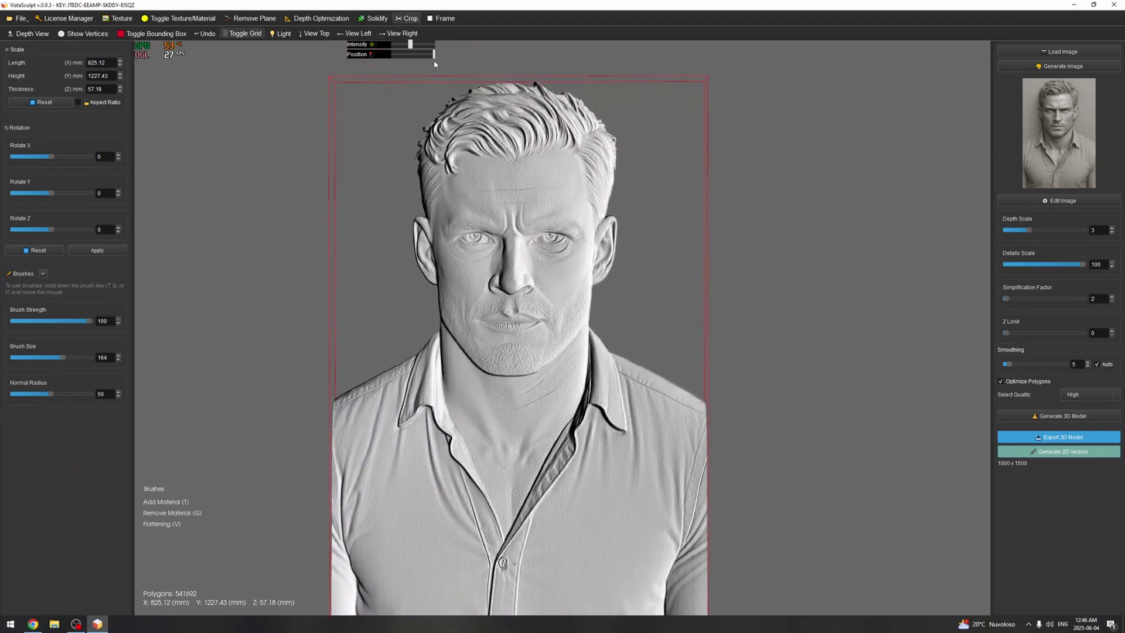
{"action": "scroll", "coordinate": [586, 222], "scroll_direction": "up", "scroll_amount": 5}
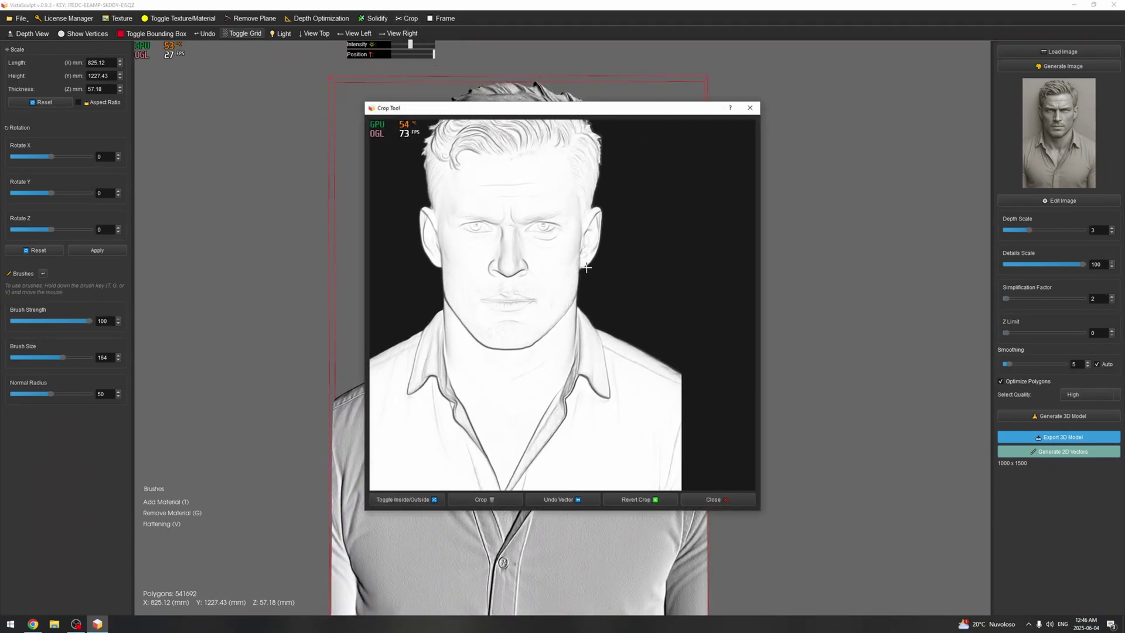
{"action": "left_click", "coordinate": [602, 167]}
{"action": "left_click", "coordinate": [576, 204]}
{"action": "left_click", "coordinate": [565, 248]}
{"action": "left_click", "coordinate": [600, 273]}
{"action": "left_click", "coordinate": [647, 218]}
{"action": "left_click", "coordinate": [637, 174]}
{"action": "left_click", "coordinate": [602, 167]}
{"action": "scroll", "coordinate": [612, 322], "scroll_direction": "down", "scroll_amount": 3}
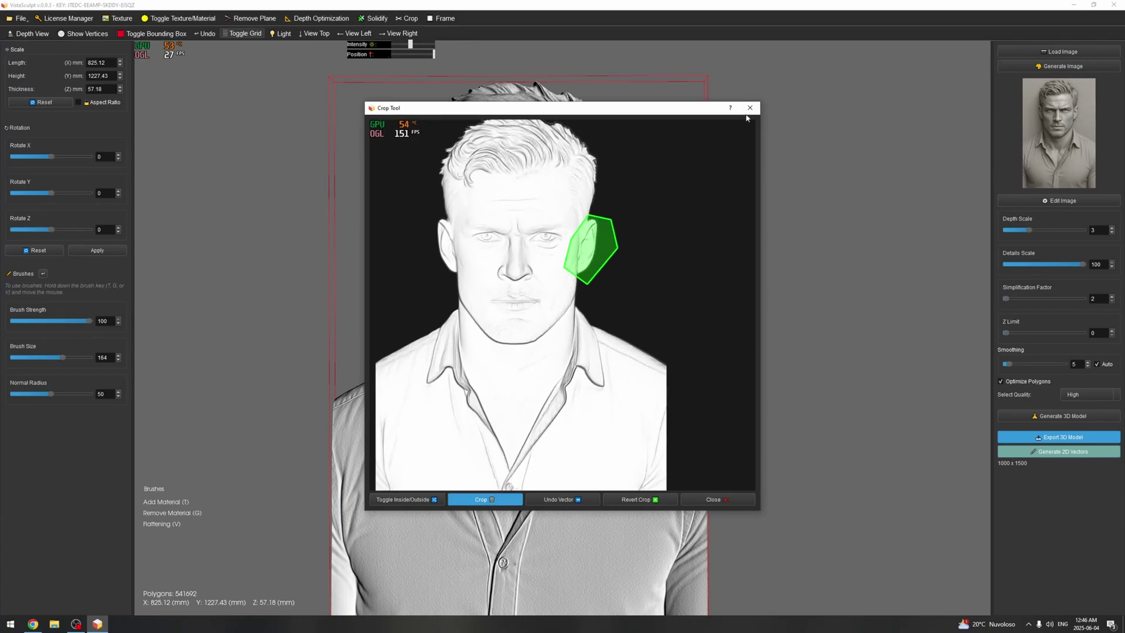
{"action": "left_click", "coordinate": [750, 108]}
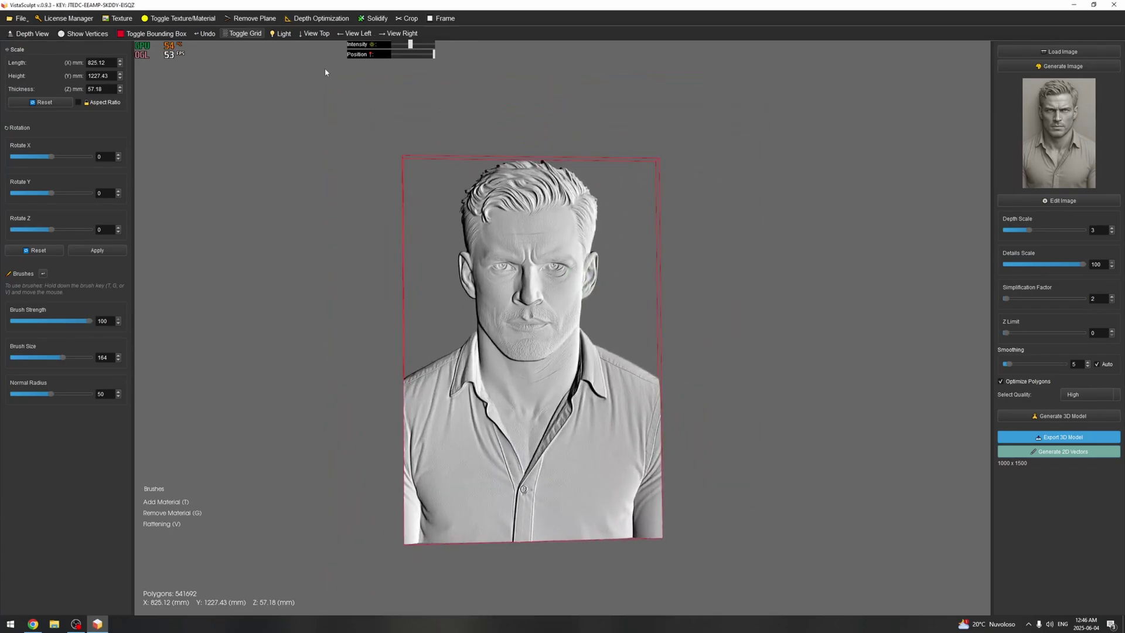
- Set the portrait relief's thickness to 79.18 mm
{"action": "left_click", "coordinate": [317, 33]}
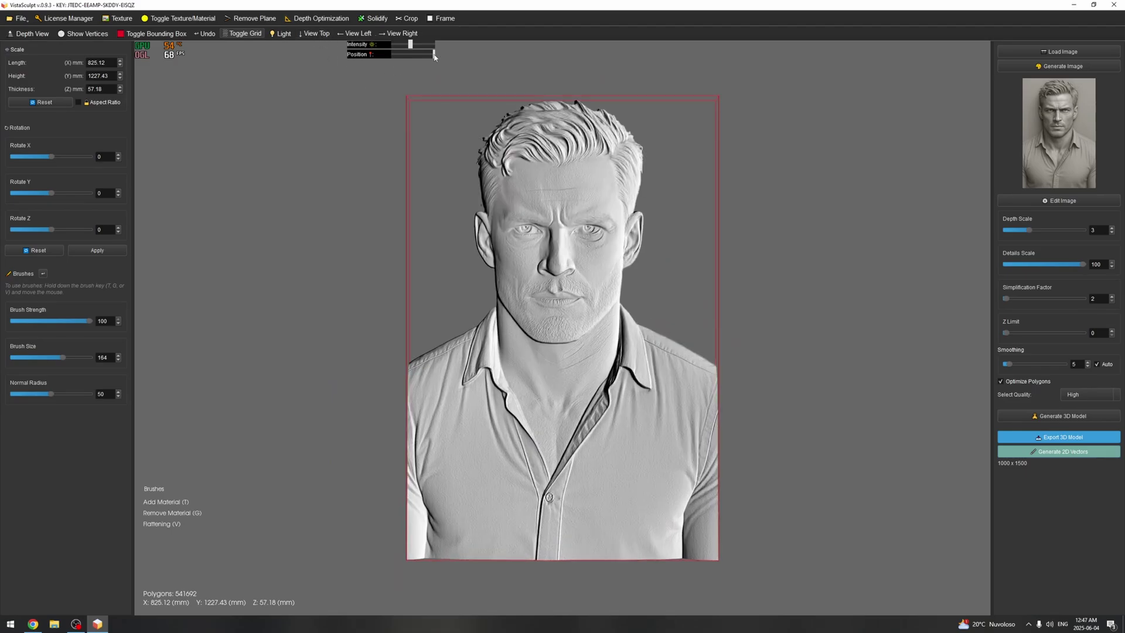
{"action": "mouse_move", "coordinate": [434, 56]}
{"action": "left_mouse_down"}
{"action": "mouse_move", "coordinate": [394, 56]}
{"action": "mouse_move", "coordinate": [436, 59]}
{"action": "left_mouse_up"}
{"action": "left_click", "coordinate": [120, 87]}
{"action": "scroll", "coordinate": [534, 239], "scroll_direction": "down", "scroll_amount": 2}
{"action": "left_click_drag", "start_coordinate": [534, 239], "coordinate": [614, 233]}
{"action": "left_click", "coordinate": [316, 33]}
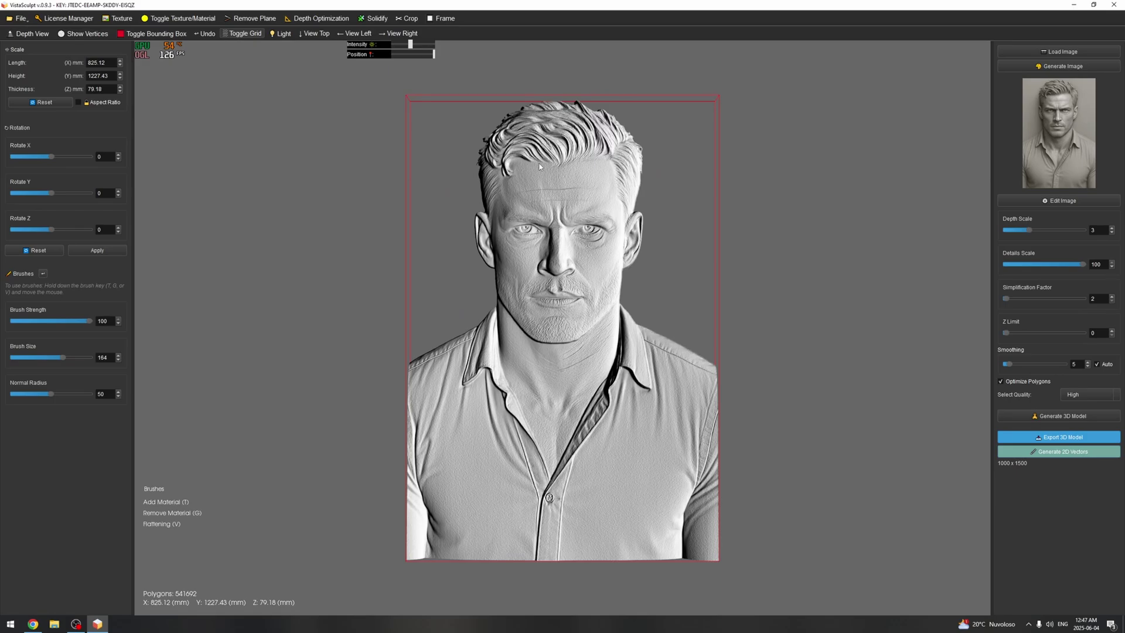
{"action": "mouse_move", "coordinate": [434, 57]}
{"action": "left_mouse_down"}
{"action": "mouse_move", "coordinate": [380, 58]}
{"action": "mouse_move", "coordinate": [443, 67]}
{"action": "mouse_move", "coordinate": [249, 100]}
{"action": "mouse_move", "coordinate": [595, 113]}
{"action": "mouse_move", "coordinate": [531, 118]}
{"action": "mouse_move", "coordinate": [542, 141]}
{"action": "mouse_move", "coordinate": [532, 168]}
{"action": "left_mouse_up"}
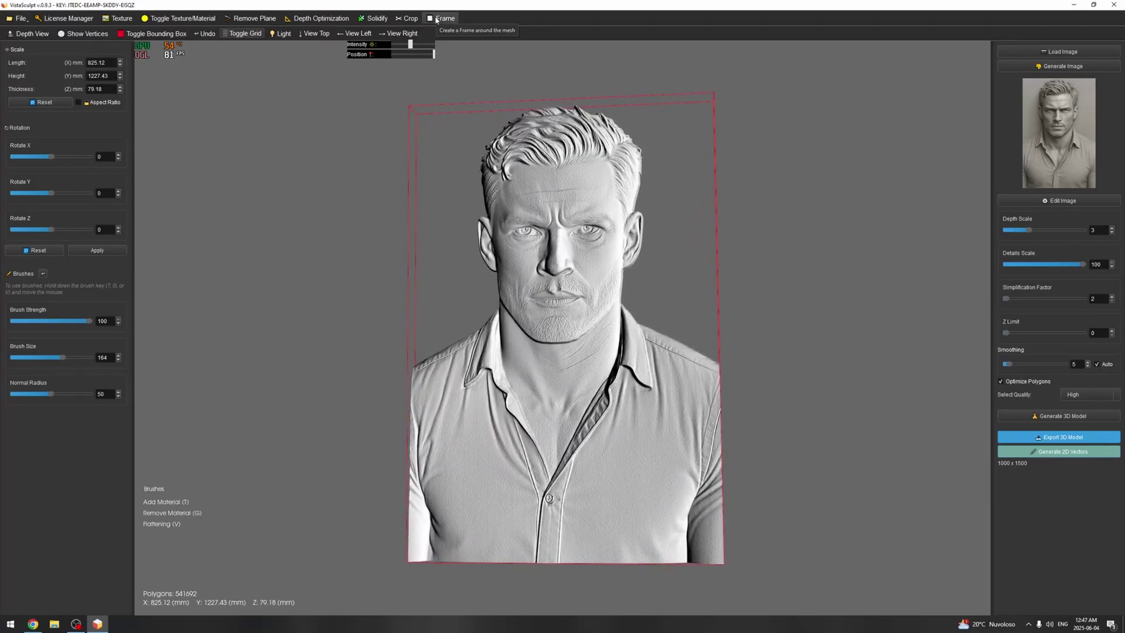
- Apply a rectangular frame with thickness 20 and angle 0 around the portrait, and undo it
{"action": "left_click", "coordinate": [436, 19]}
{"action": "left_click_drag", "start_coordinate": [605, 170], "coordinate": [656, 153]}
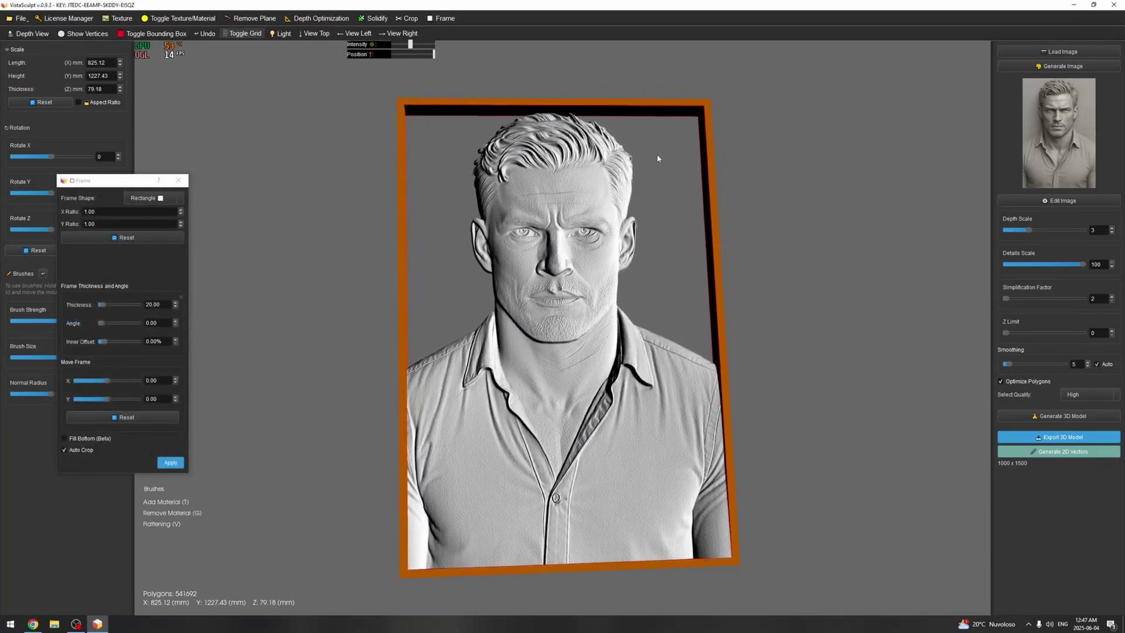
{"action": "left_click_drag", "start_coordinate": [335, 312], "coordinate": [304, 290]}
{"action": "left_click_drag", "start_coordinate": [106, 181], "coordinate": [174, 168]}
{"action": "left_click_drag", "start_coordinate": [287, 451], "coordinate": [334, 443]}
{"action": "left_click", "coordinate": [236, 453]}
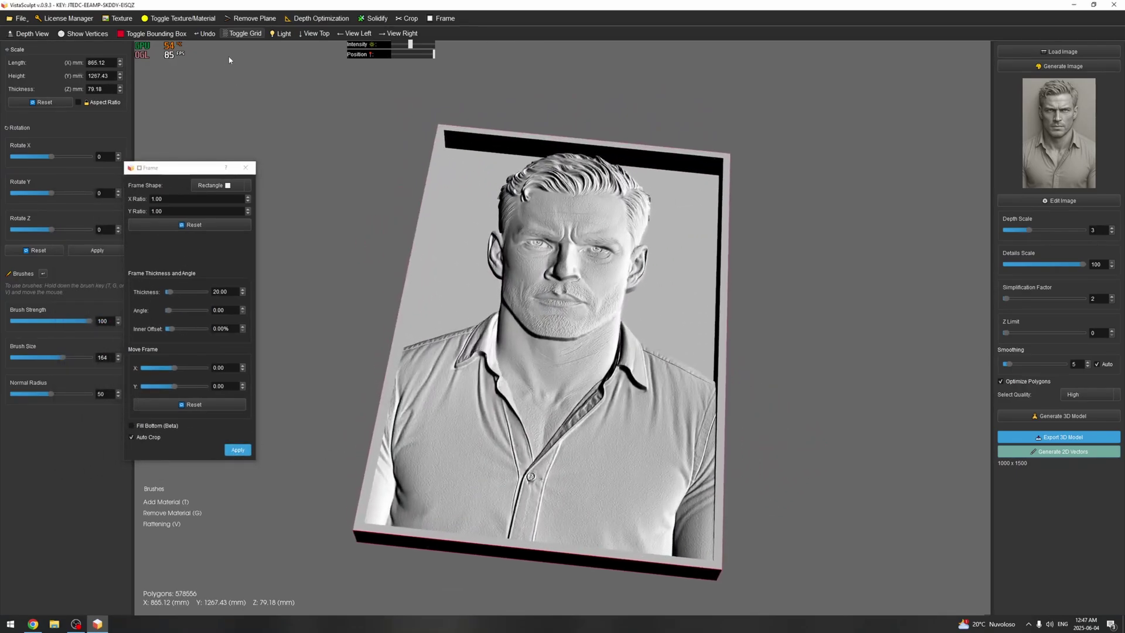
{"action": "left_click", "coordinate": [206, 36]}
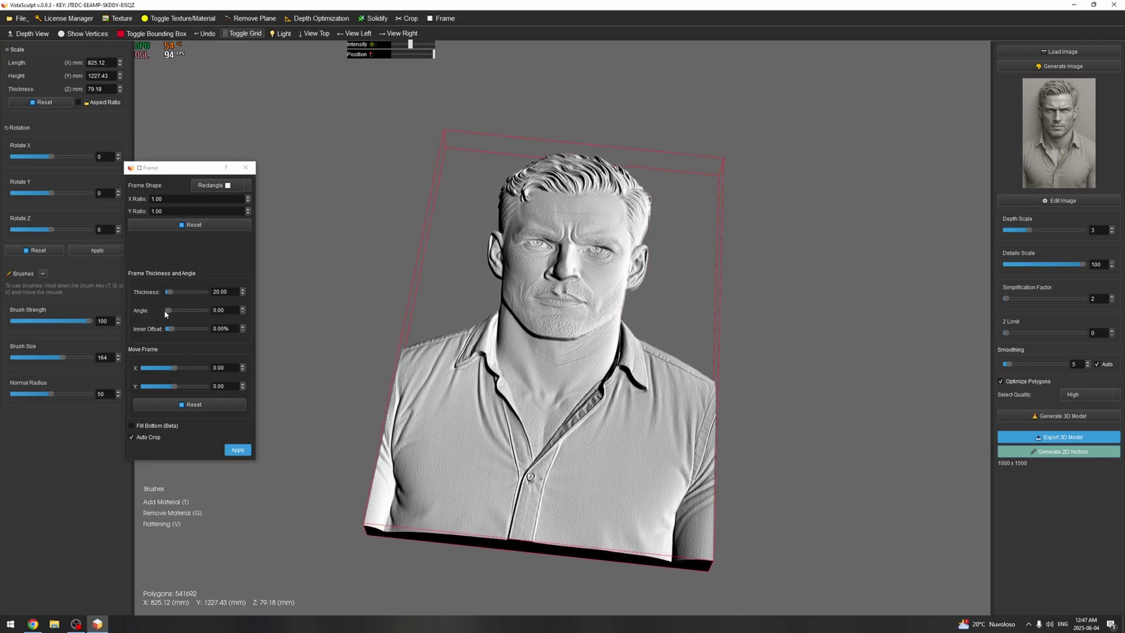
- Set the rectangular frame's angle to 100 and its inner offset to 19%, and check the fit at the lower corner
{"action": "left_click_drag", "start_coordinate": [168, 310], "coordinate": [296, 309]}
{"action": "left_click_drag", "start_coordinate": [172, 330], "coordinate": [174, 328]}
{"action": "middle_click_drag", "start_coordinate": [656, 545], "coordinate": [540, 300]}
{"action": "scroll", "coordinate": [540, 300], "scroll_direction": "up", "scroll_amount": 4}
{"action": "scroll", "coordinate": [540, 303], "scroll_direction": "up", "scroll_amount": 3}
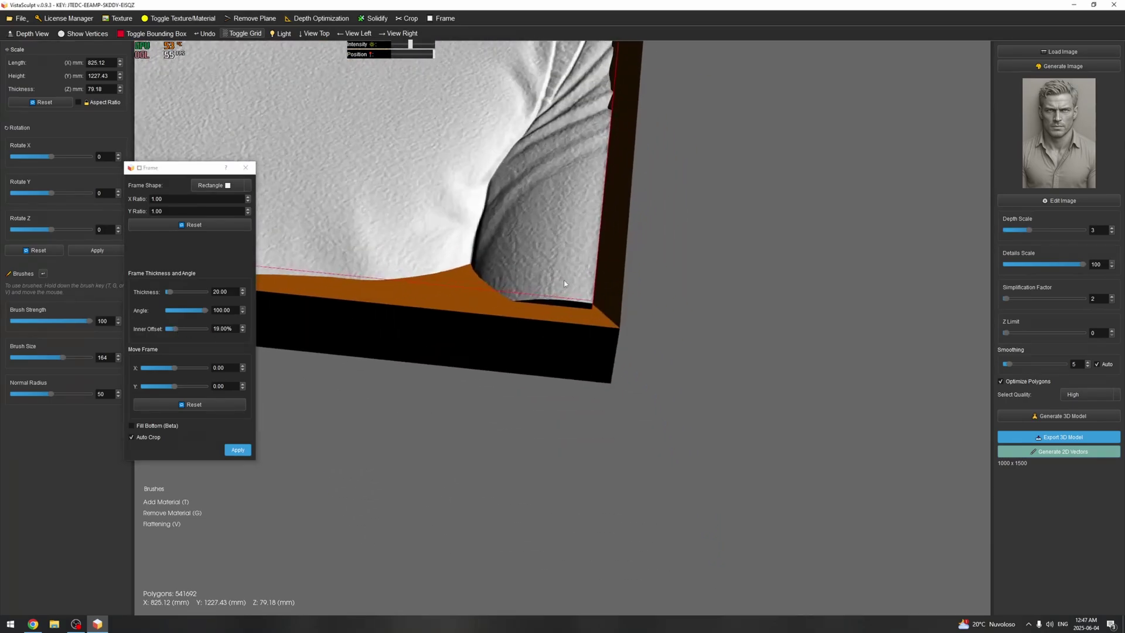
{"action": "left_click_drag", "start_coordinate": [566, 291], "coordinate": [367, 379]}
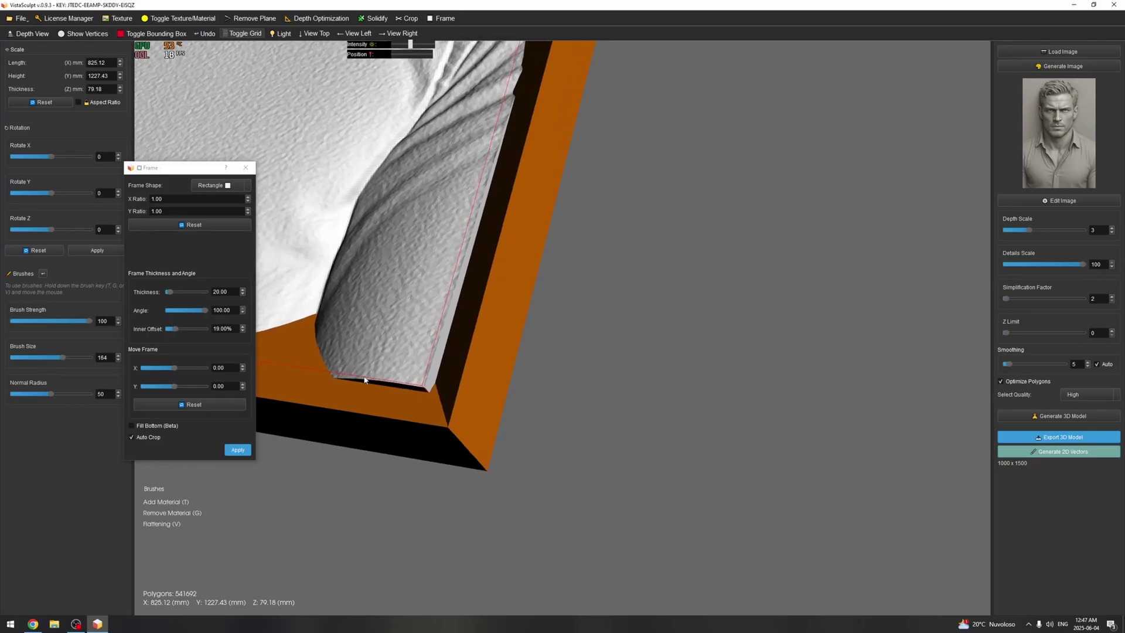
- Move the frame to a Y offset of 9 to cover the relief's lower edge
{"action": "left_click", "coordinate": [243, 385]}
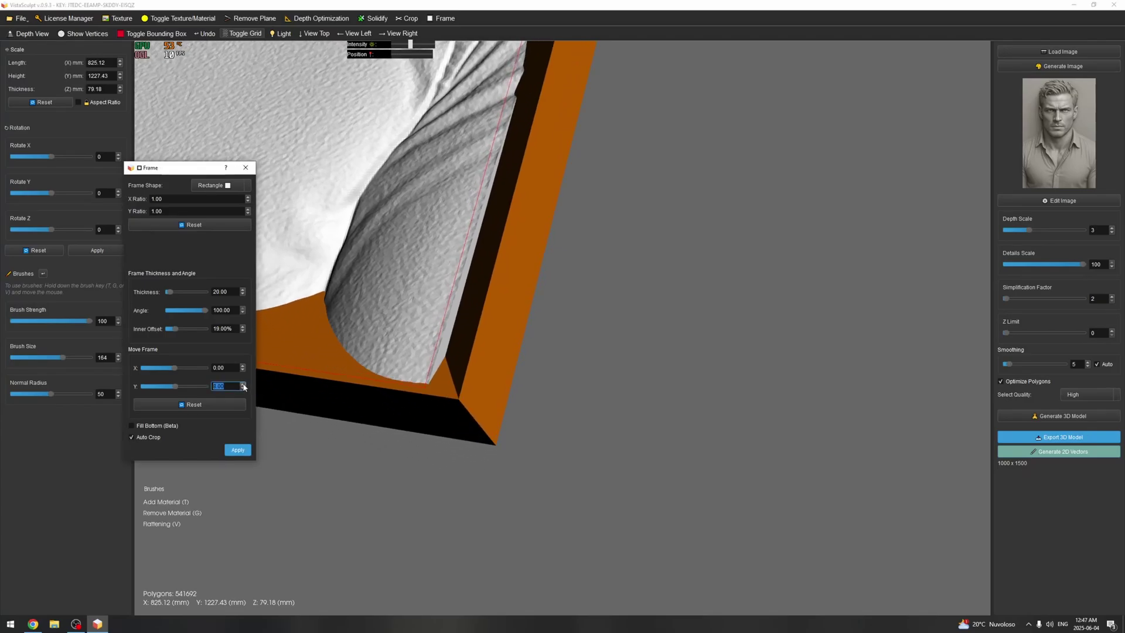
{"action": "left_click", "coordinate": [243, 385]}
{"action": "scroll", "coordinate": [305, 316], "scroll_direction": "down", "scroll_amount": 5}
{"action": "middle_click_drag", "start_coordinate": [293, 258], "coordinate": [428, 305]}
{"action": "scroll", "coordinate": [424, 302], "scroll_direction": "up", "scroll_amount": 2}
{"action": "left_click_drag", "start_coordinate": [407, 296], "coordinate": [359, 296]}
- Set the frame's X ratio to 1.02
{"action": "left_click", "coordinate": [248, 196]}
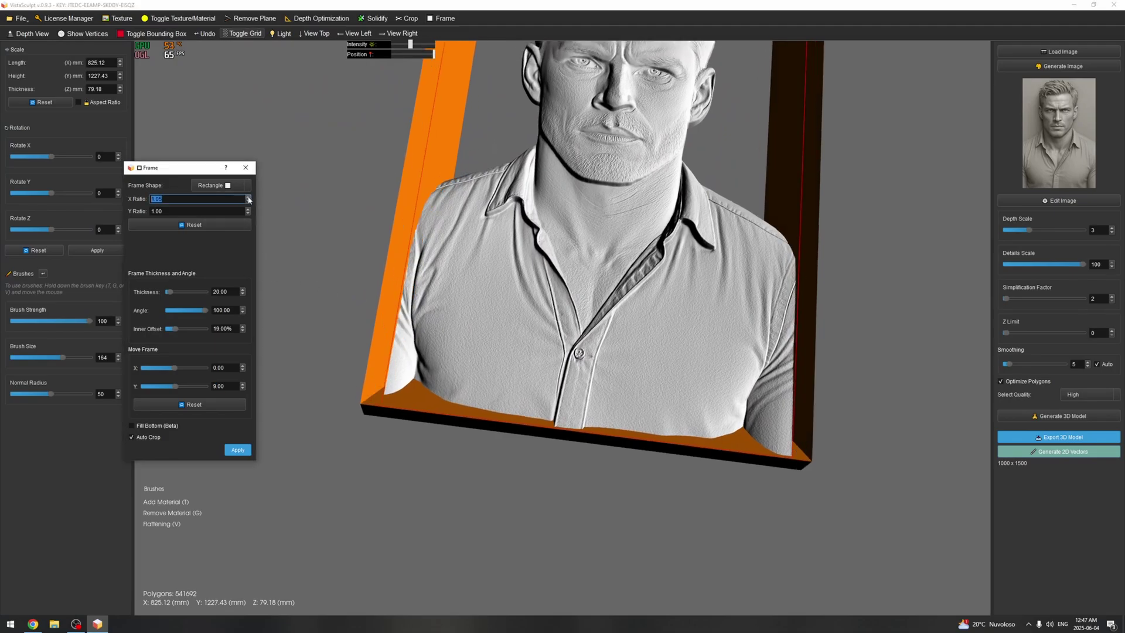
{"action": "left_click", "coordinate": [248, 203]}
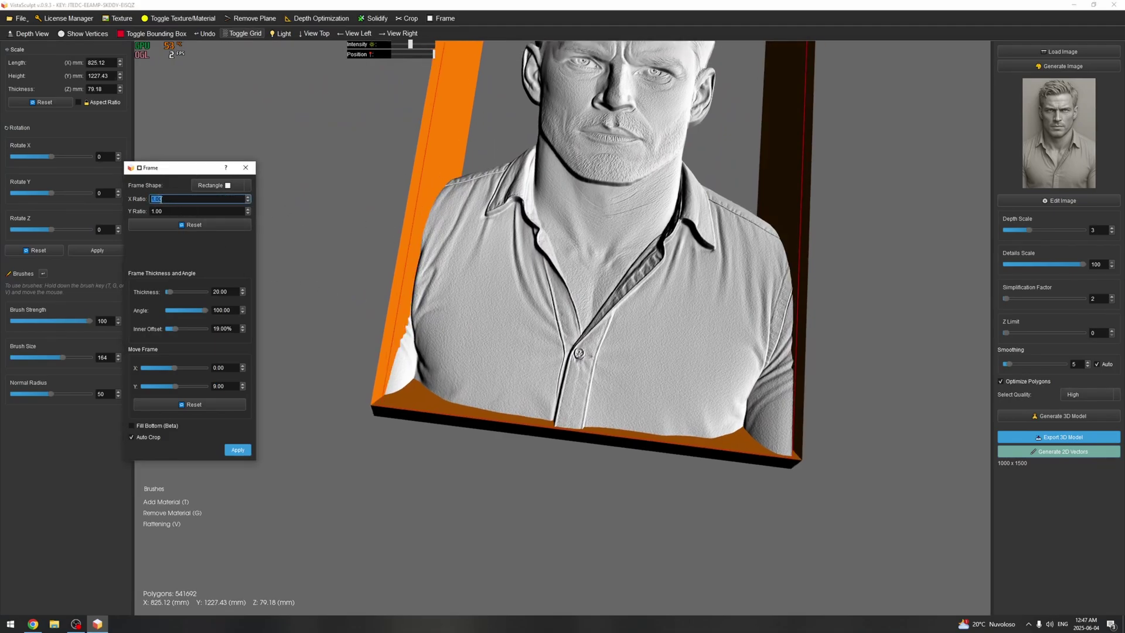
{"action": "key", "text": "BackSpace"}
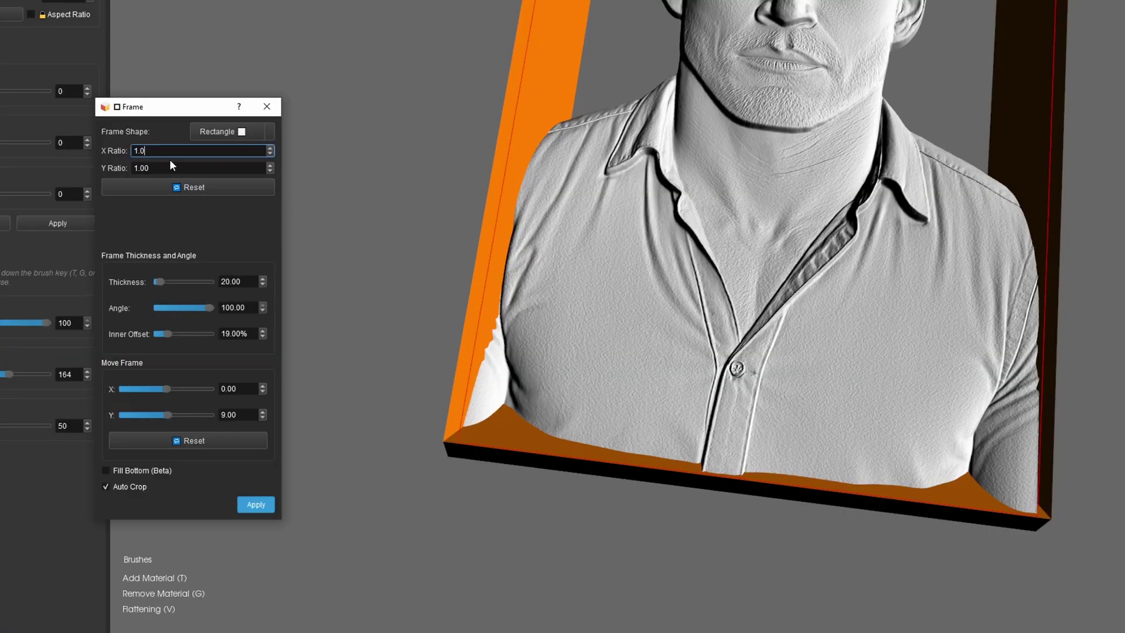
{"action": "type", "text": "2"}
{"action": "left_click_drag", "start_coordinate": [413, 262], "coordinate": [447, 249]}
{"action": "middle_click_drag", "start_coordinate": [553, 220], "coordinate": [618, 416]}
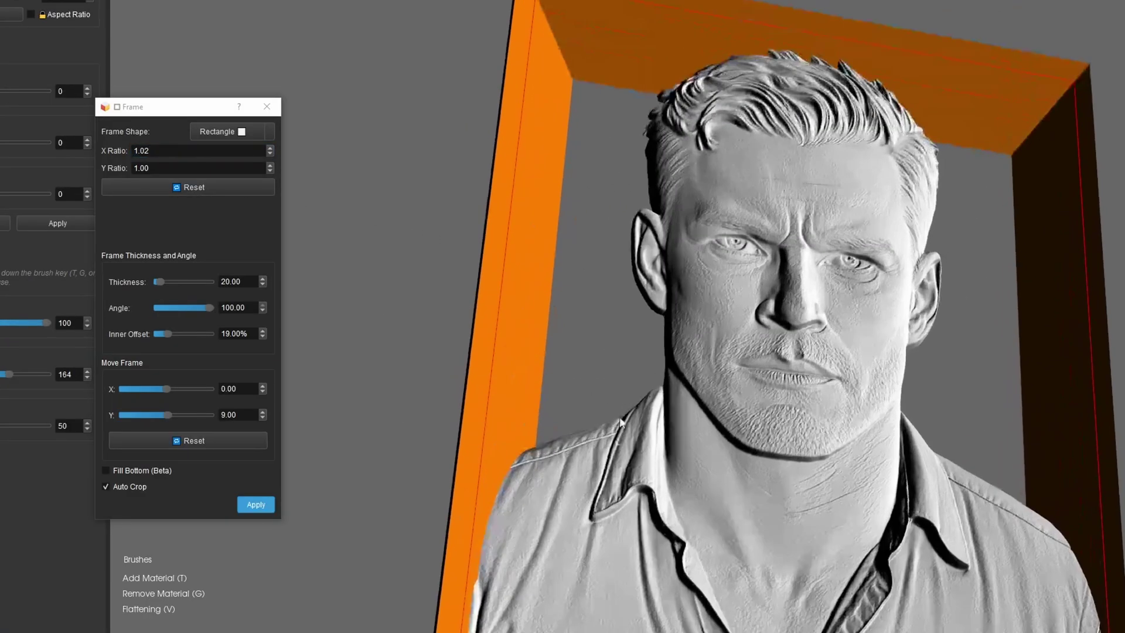
- Enable Fill Bottom and apply the angled frame to the portrait relief
{"action": "left_click", "coordinate": [134, 467]}
{"action": "scroll", "coordinate": [379, 489], "scroll_direction": "down", "scroll_amount": 5}
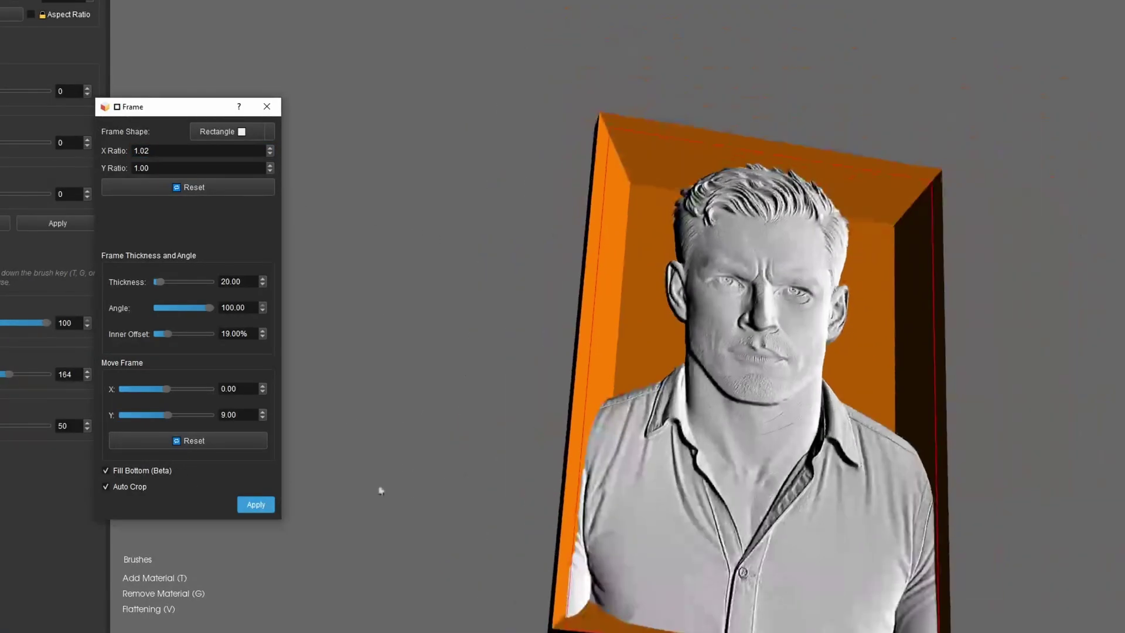
{"action": "left_click", "coordinate": [255, 504]}
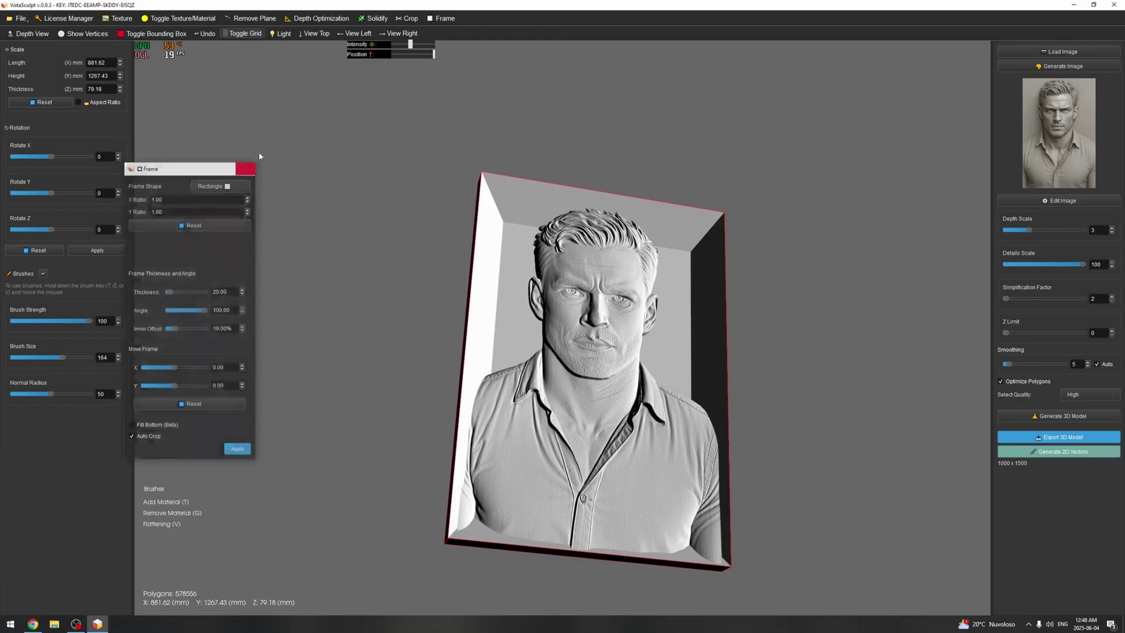
{"action": "left_click", "coordinate": [245, 167]}
- Examine the framed relief from above and up close at its lower corner, and relight it from the opposite side
{"action": "left_click", "coordinate": [315, 33]}
{"action": "middle_click_drag", "start_coordinate": [439, 544], "coordinate": [534, 354]}
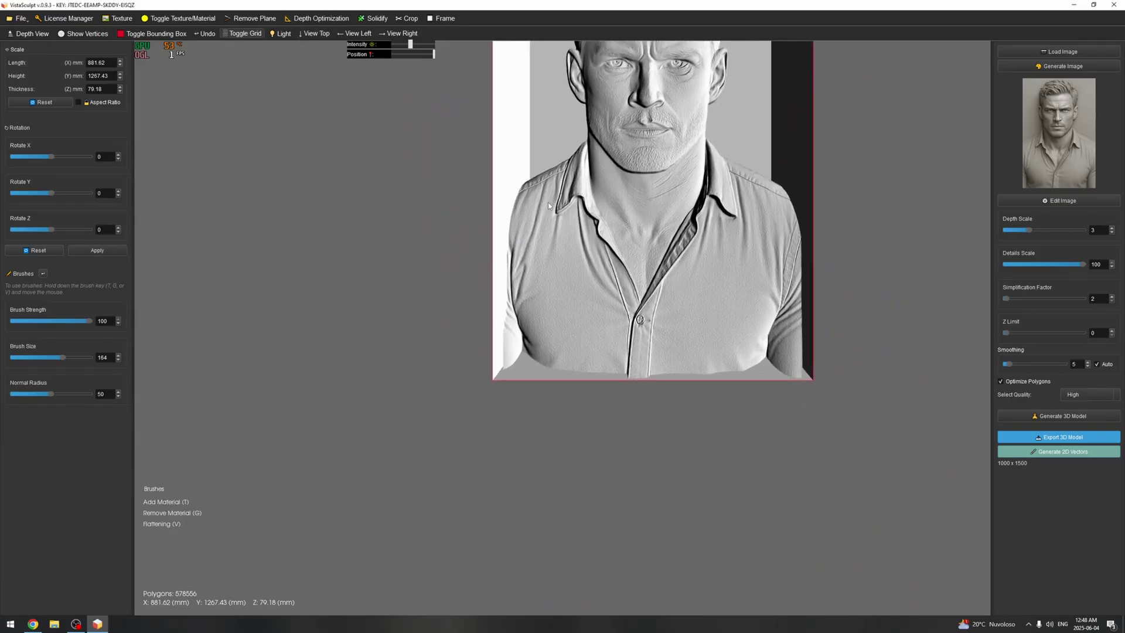
{"action": "scroll", "coordinate": [534, 354], "scroll_direction": "up", "scroll_amount": 5}
{"action": "left_click_drag", "start_coordinate": [416, 349], "coordinate": [491, 233]}
{"action": "scroll", "coordinate": [403, 258], "scroll_direction": "up", "scroll_amount": 5}
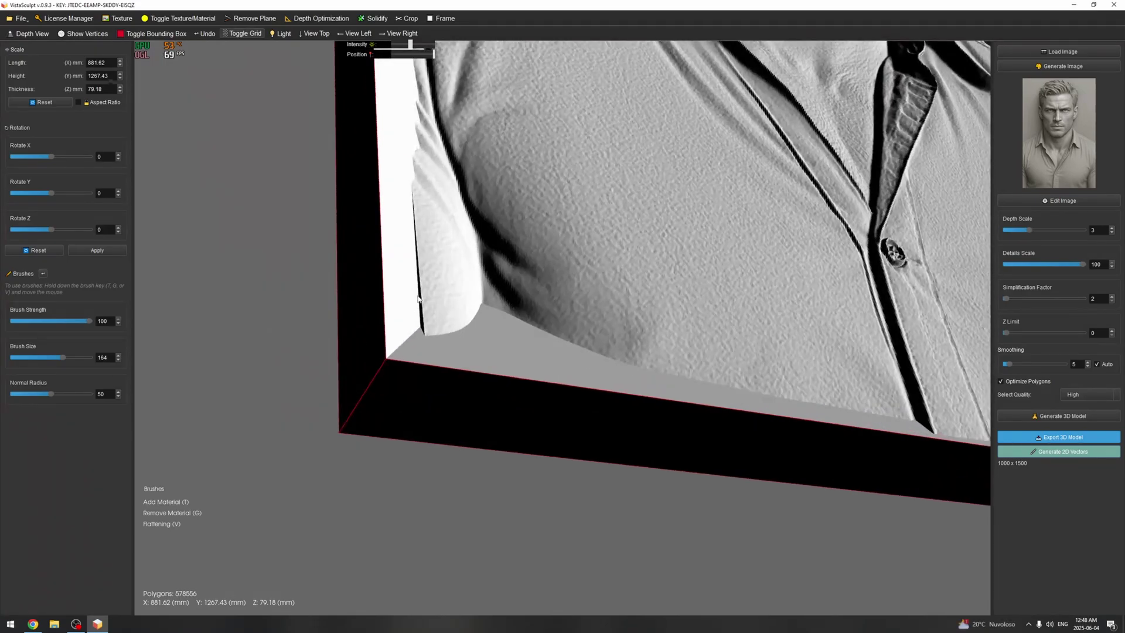
{"action": "scroll", "coordinate": [598, 163], "scroll_direction": "down", "scroll_amount": 3}
{"action": "left_click", "coordinate": [315, 33]}
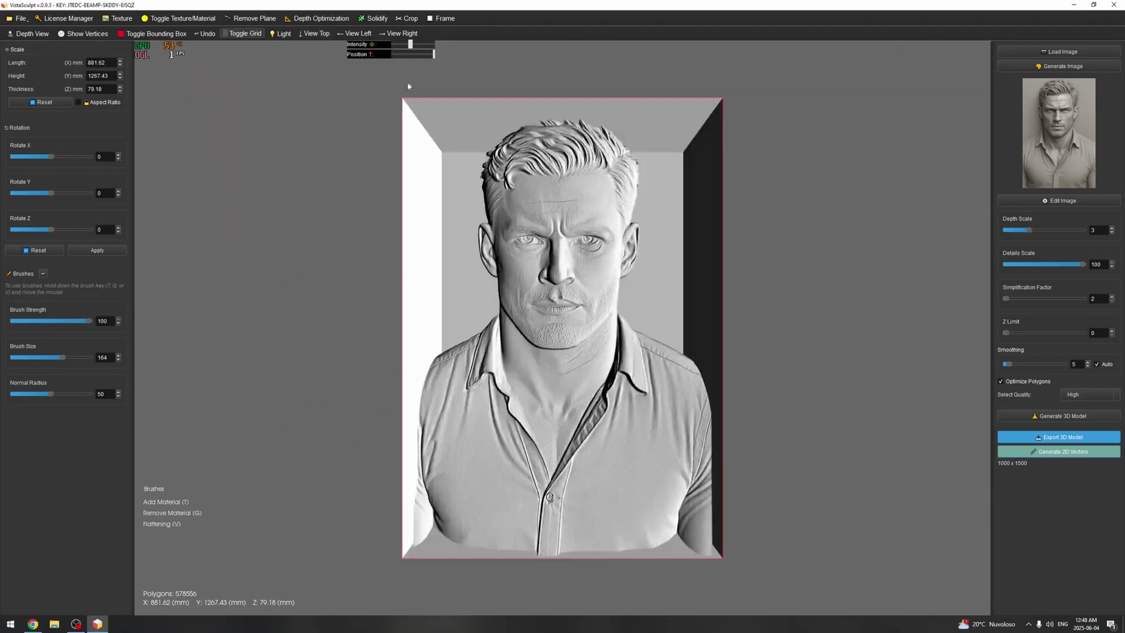
{"action": "left_click_drag", "start_coordinate": [432, 55], "coordinate": [392, 56]}
- Undo the applied frame, and leave the Frame tool without creating another one
{"action": "left_click", "coordinate": [206, 34]}
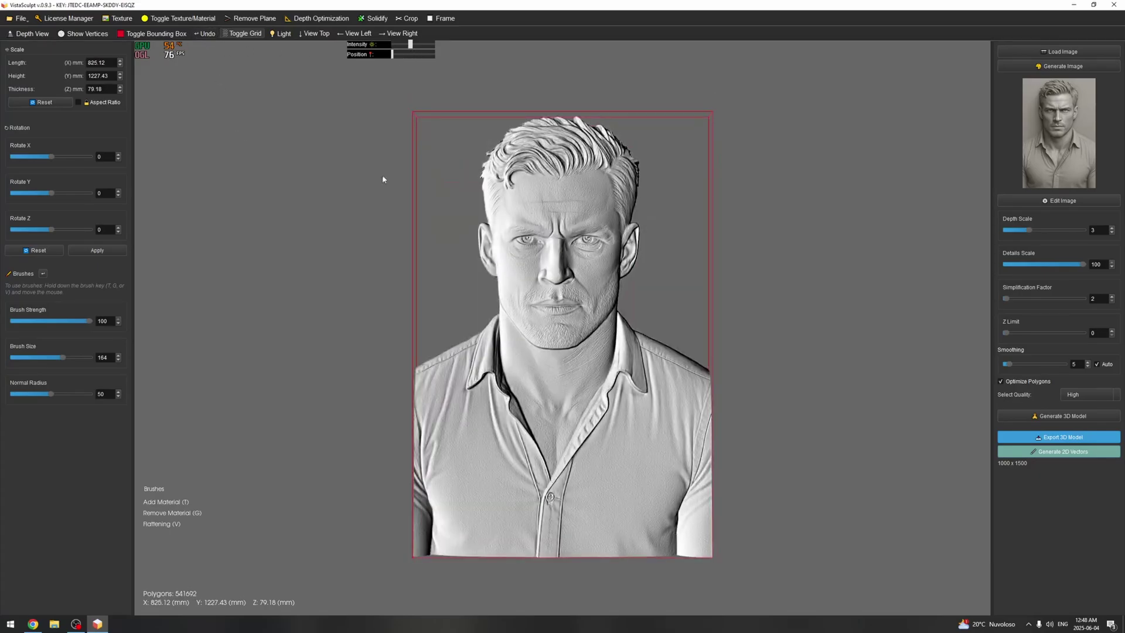
{"action": "left_click", "coordinate": [442, 20]}
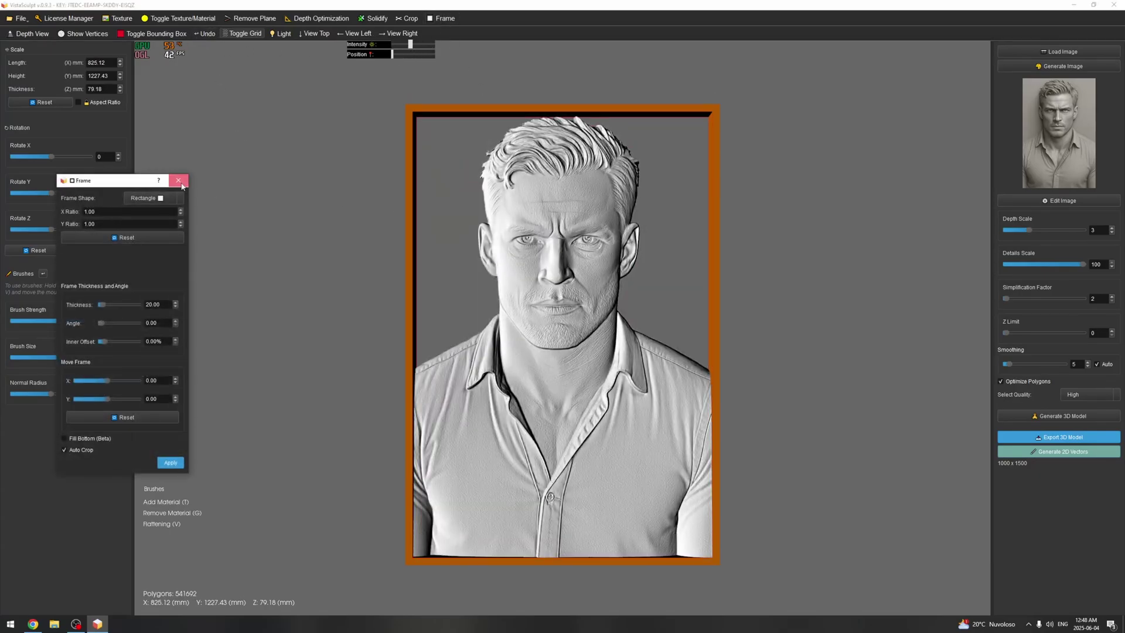
{"action": "left_click", "coordinate": [180, 182]}
- Export the portrait relief as a PNG-16 Depth Map, choosing High Relief as the relief type
{"action": "scroll", "coordinate": [502, 271], "scroll_direction": "down", "scroll_amount": 6}
{"action": "scroll", "coordinate": [976, 415], "scroll_direction": "up", "scroll_amount": 1}
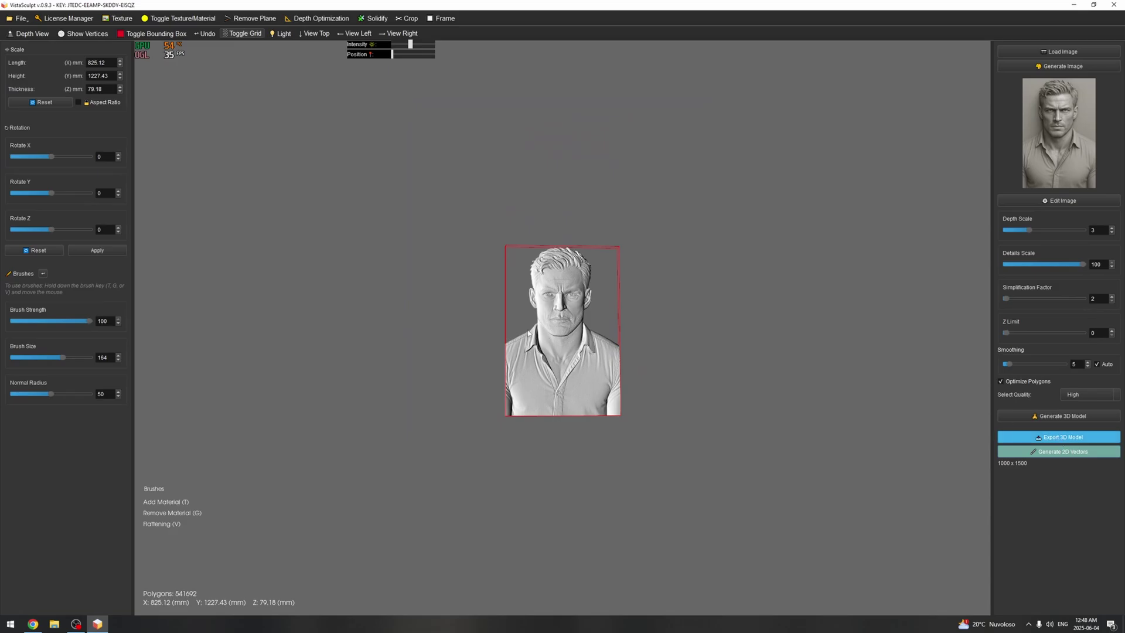
{"action": "left_click", "coordinate": [352, 480]}
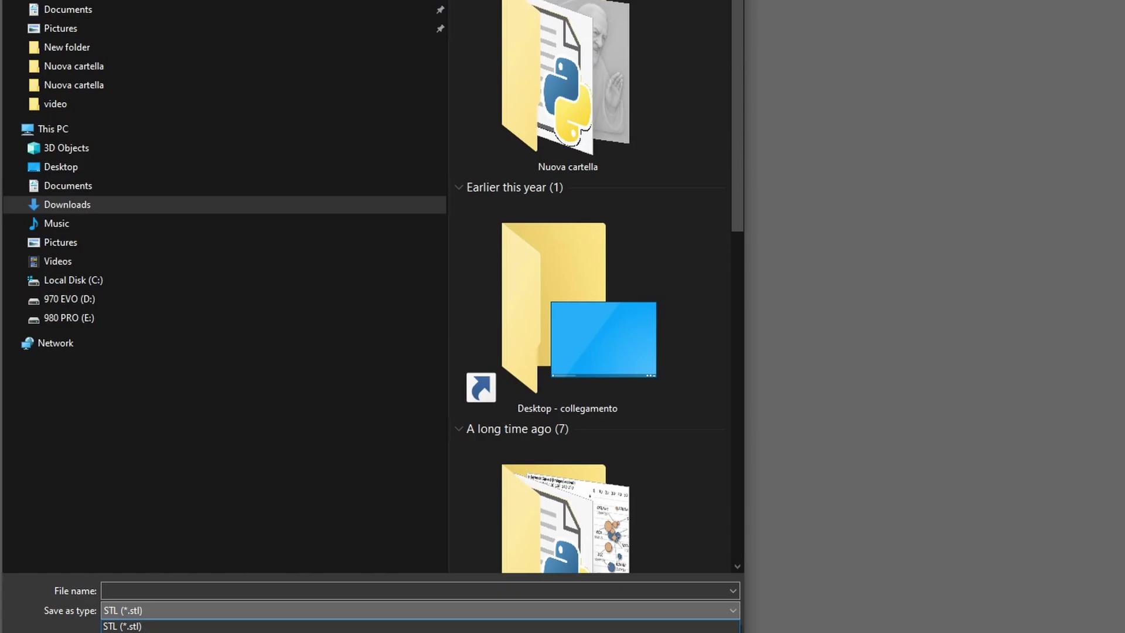
{"action": "left_click", "coordinate": [141, 632]}
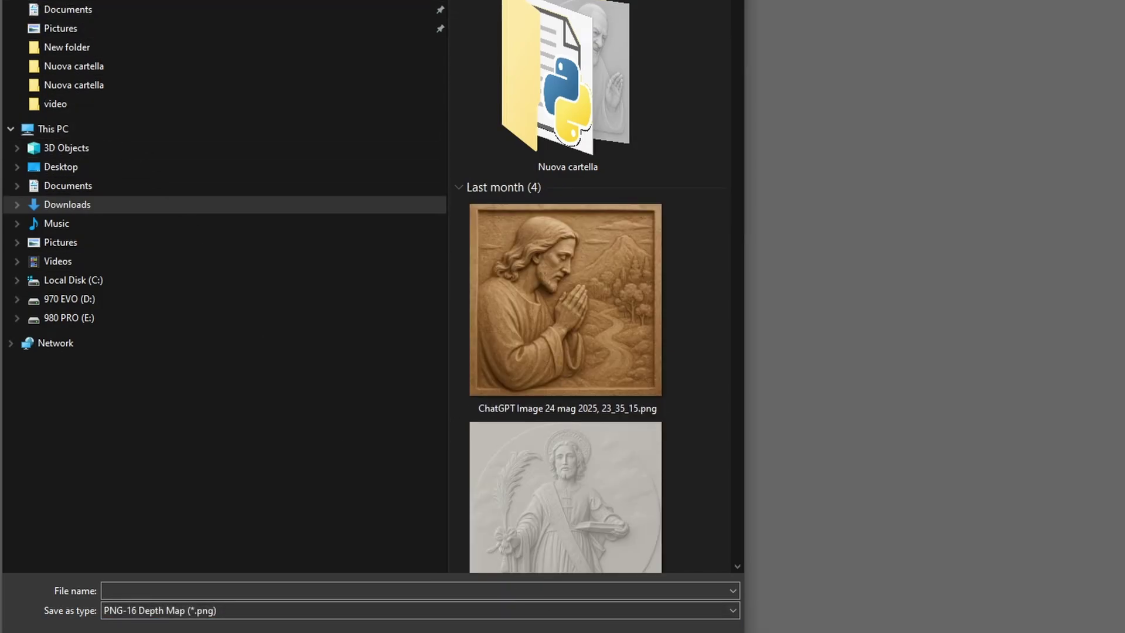
{"action": "left_click", "coordinate": [106, 0]}
{"action": "left_click", "coordinate": [114, 589]}
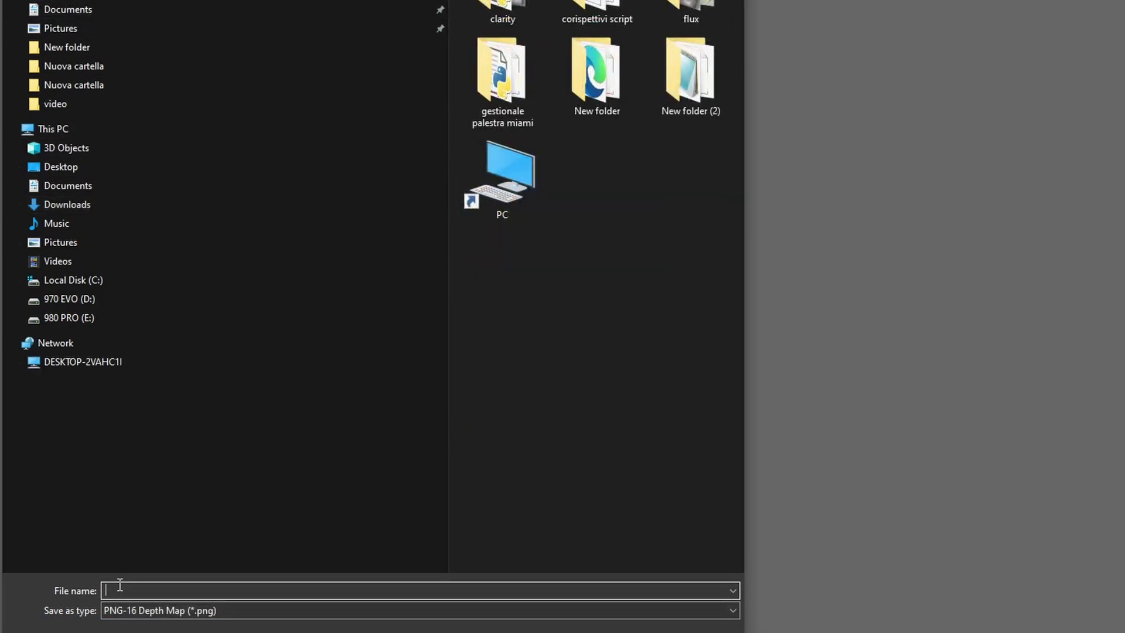
{"action": "left_click", "coordinate": [618, 632]}
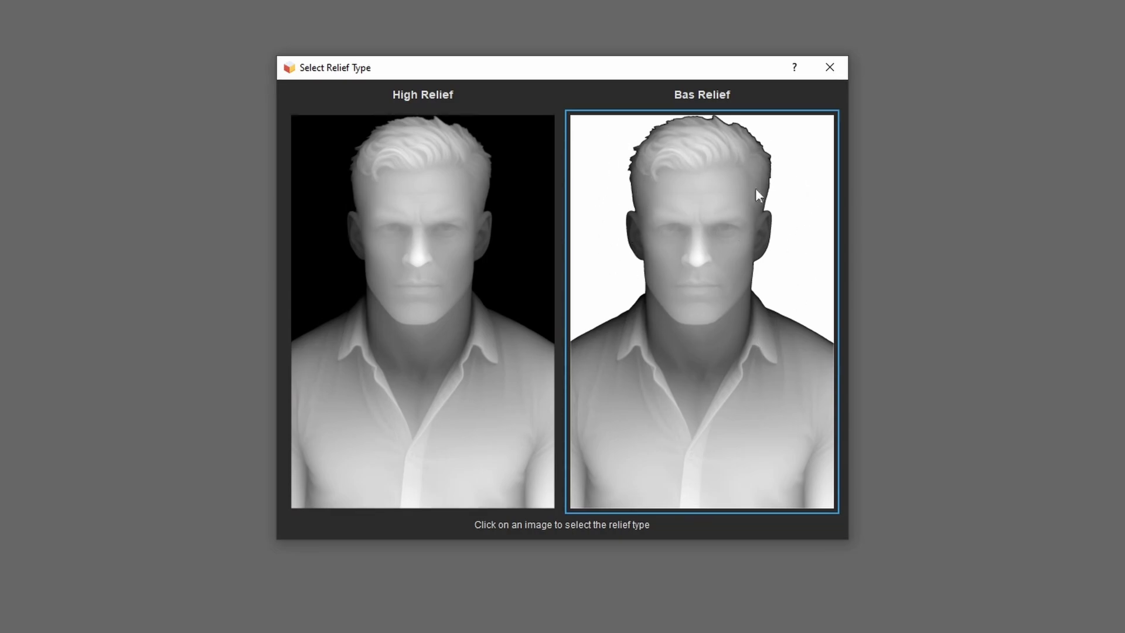
{"action": "left_click", "coordinate": [441, 289]}
{"action": "left_click", "coordinate": [639, 325]}
{"action": "scroll", "coordinate": [598, 310], "scroll_direction": "up", "scroll_amount": 5}
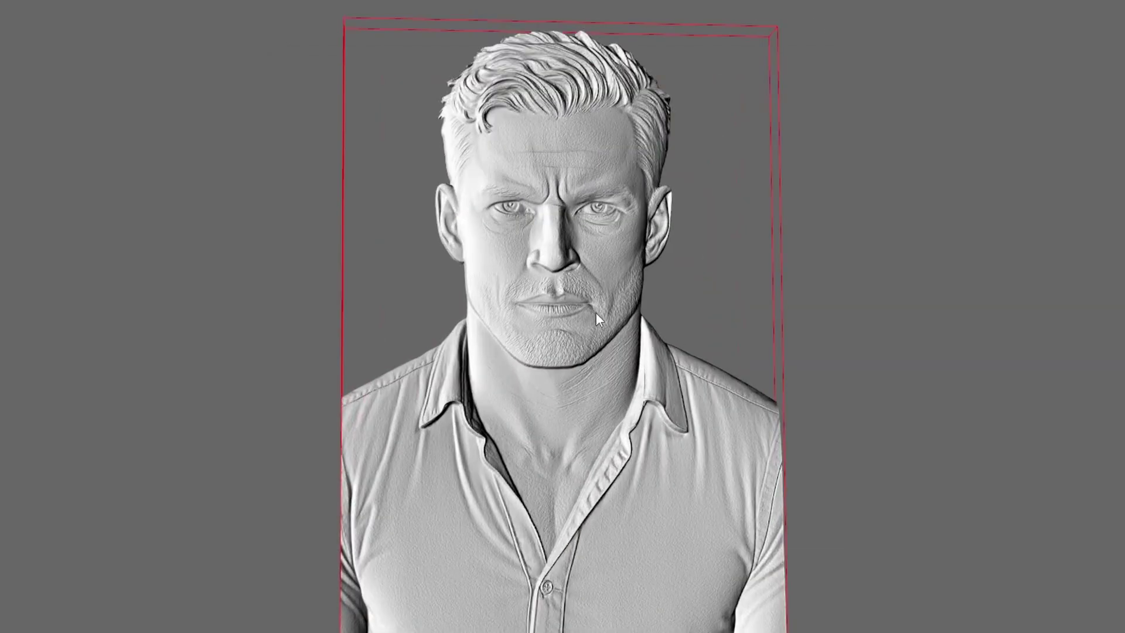